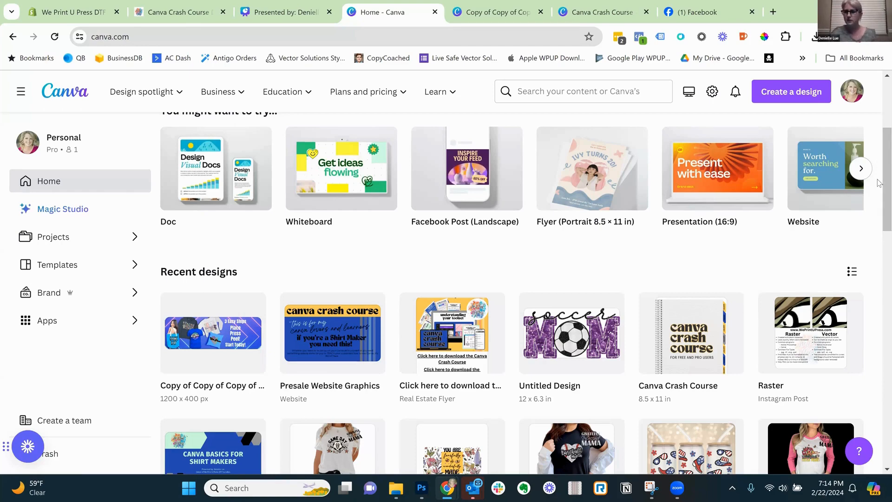
Open the custom size settings for a new design and choose inches as the unit
scroll(878, 162, up, 4)
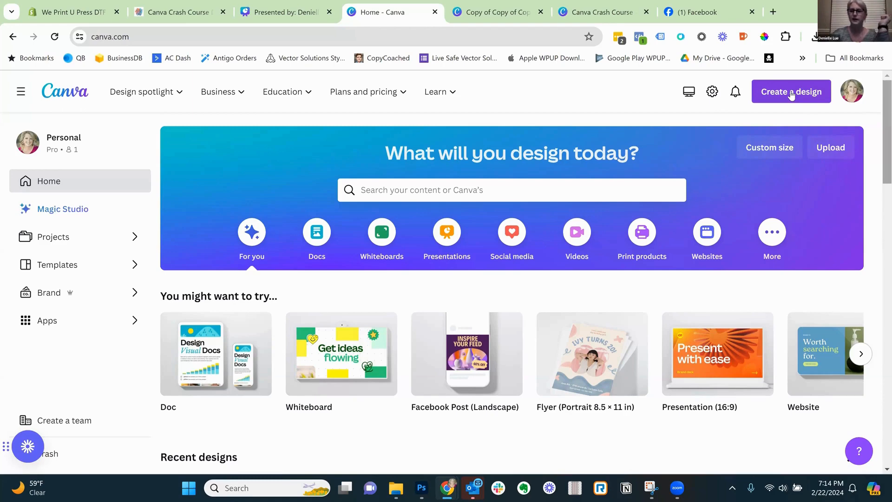
click(791, 93)
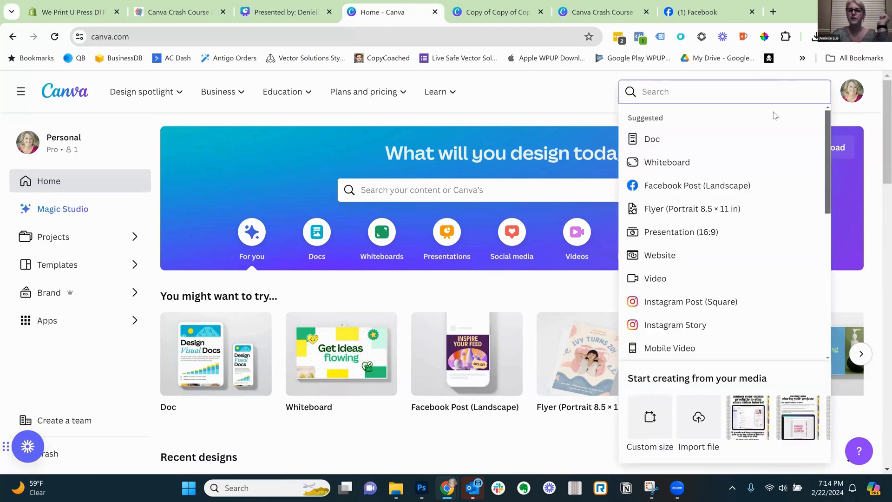
click(650, 416)
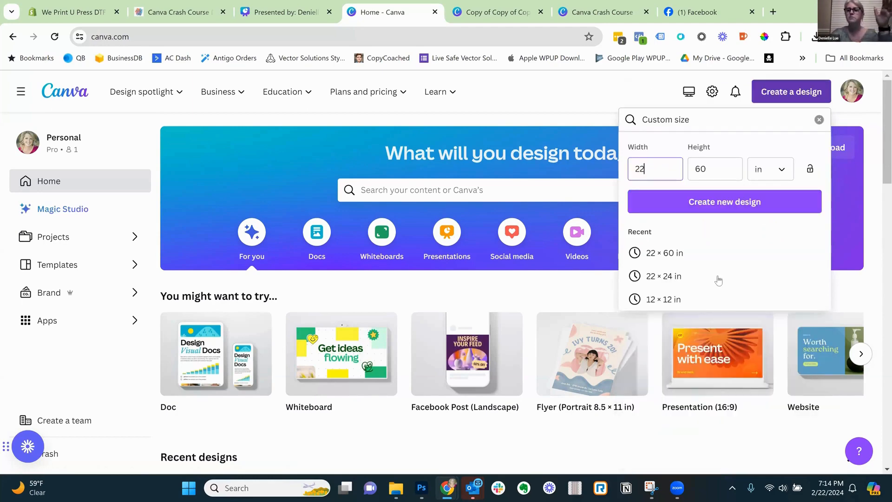
click(790, 149)
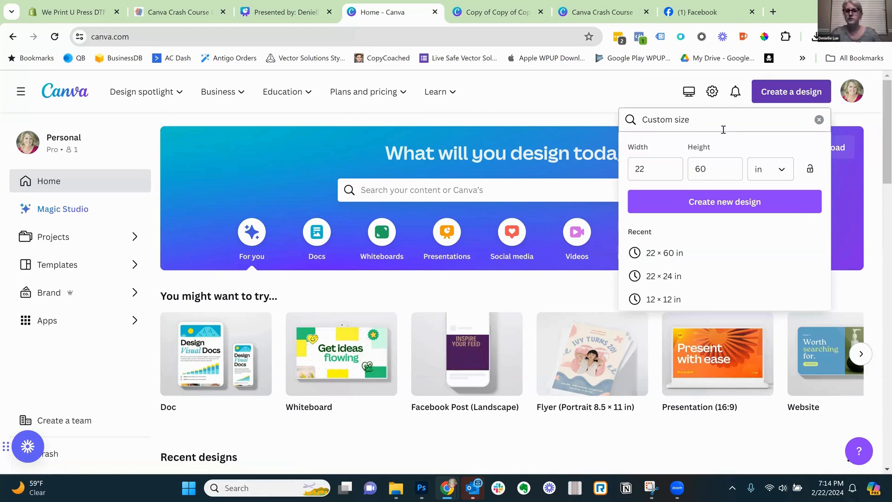
click(645, 170)
click(658, 168)
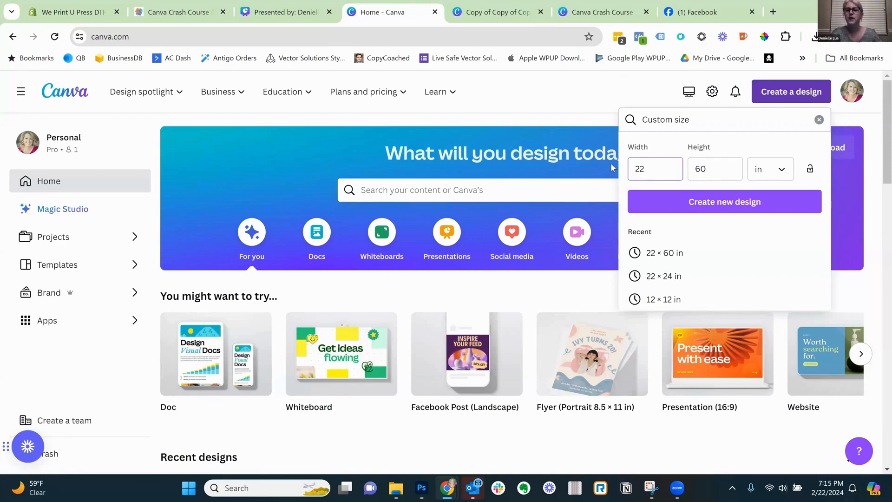
click(779, 172)
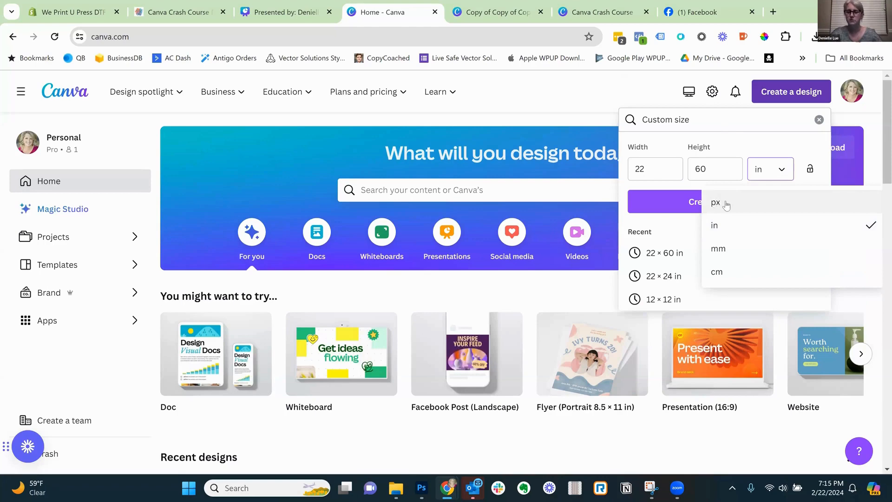
click(724, 233)
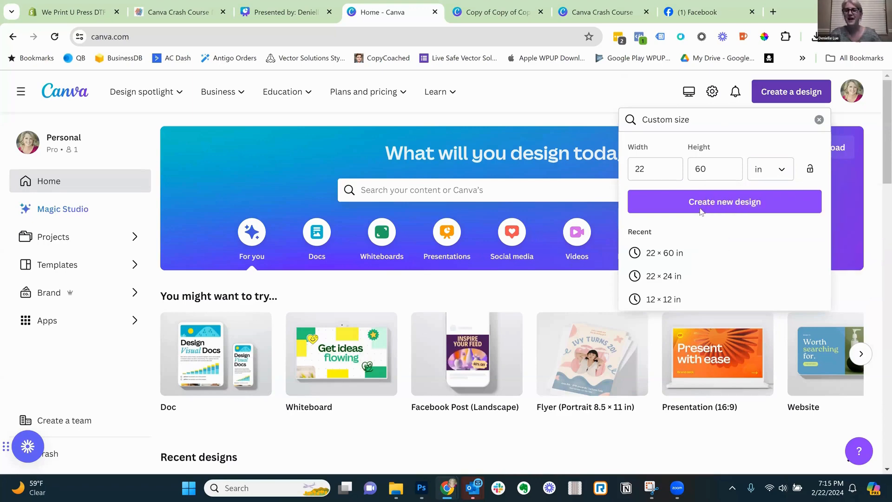
Set the custom size to 12 in wide by 12 in high and create the new design
click(655, 171)
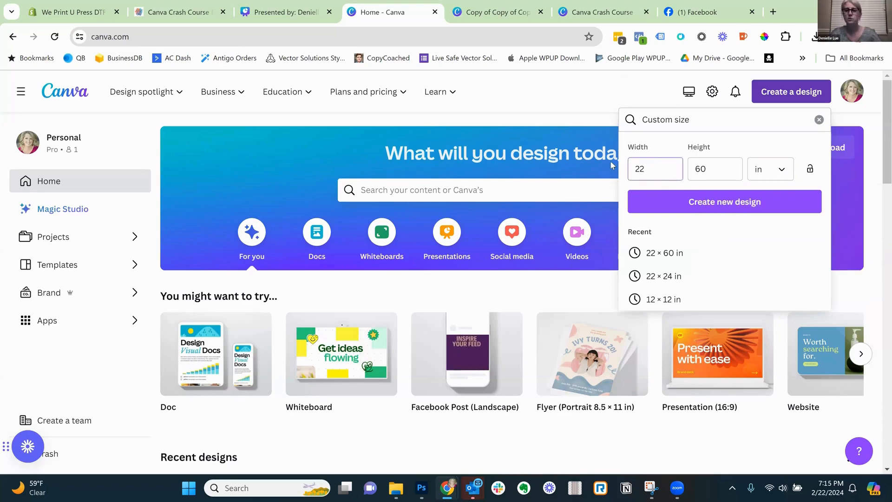
key(BackSpace)
key(BackSpace)
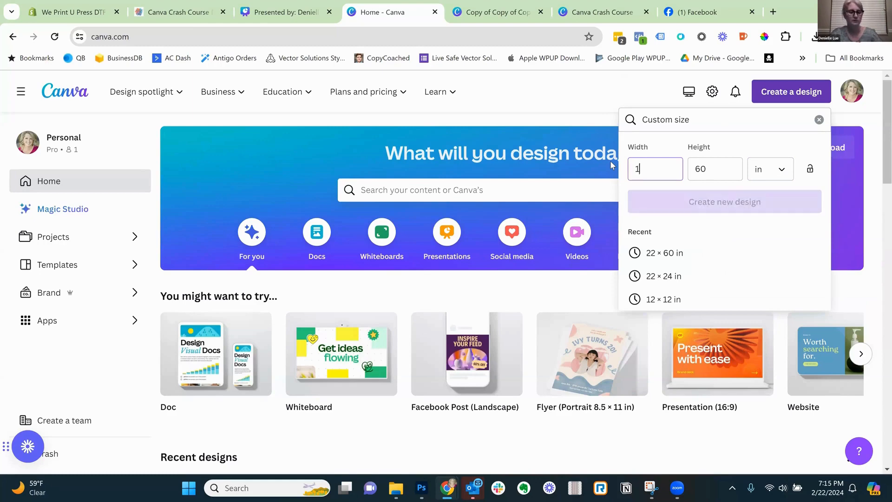
text(12)
key(Tab)
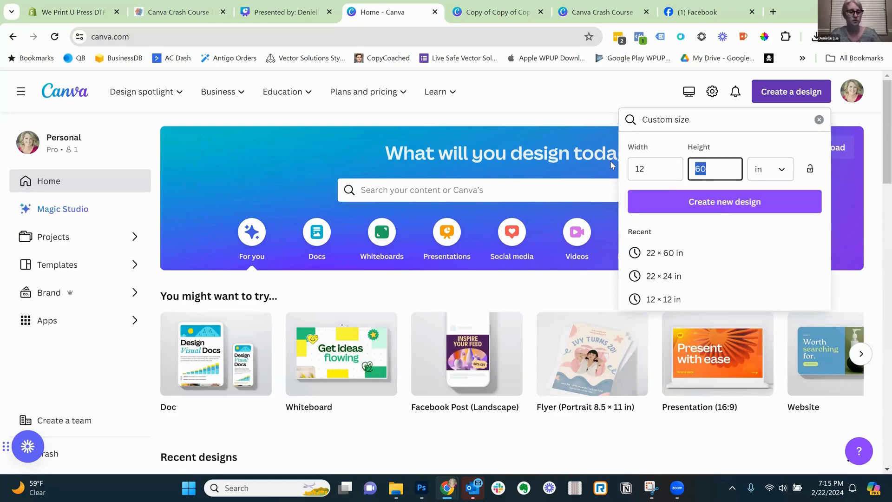
text(12)
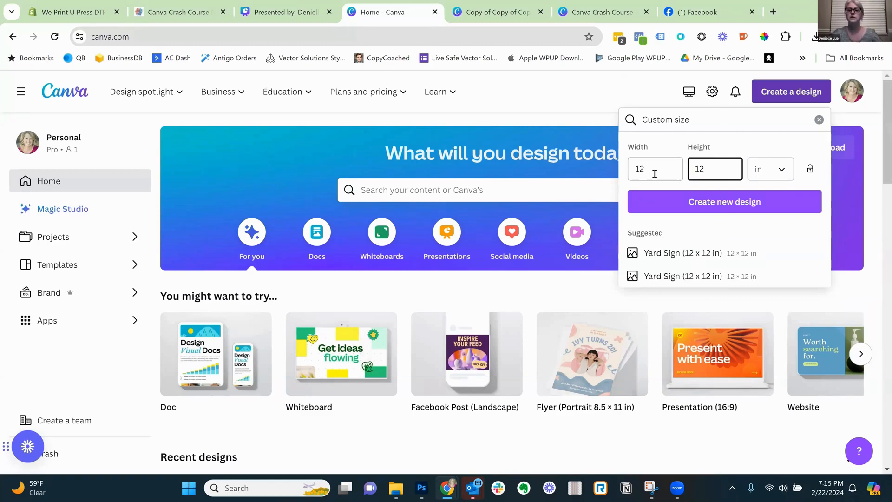
click(712, 205)
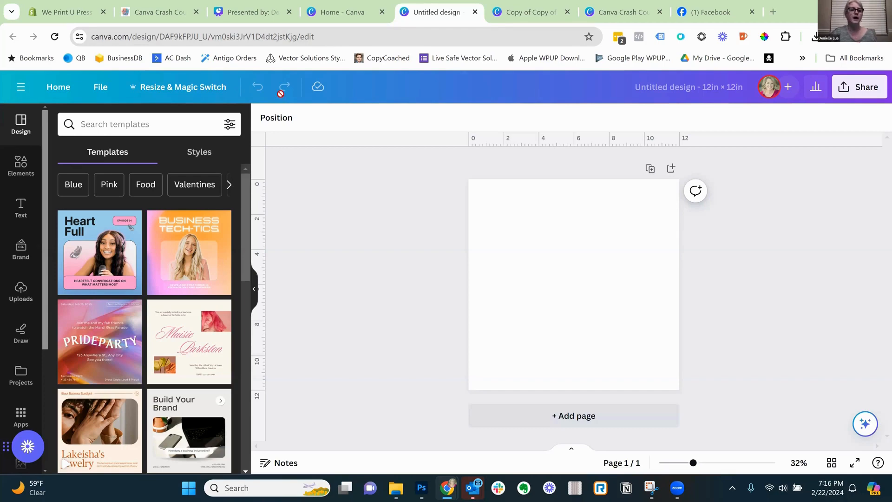
Hide the rulers and guides in the view settings, and show them again
click(97, 92)
mouse_move(211, 219)
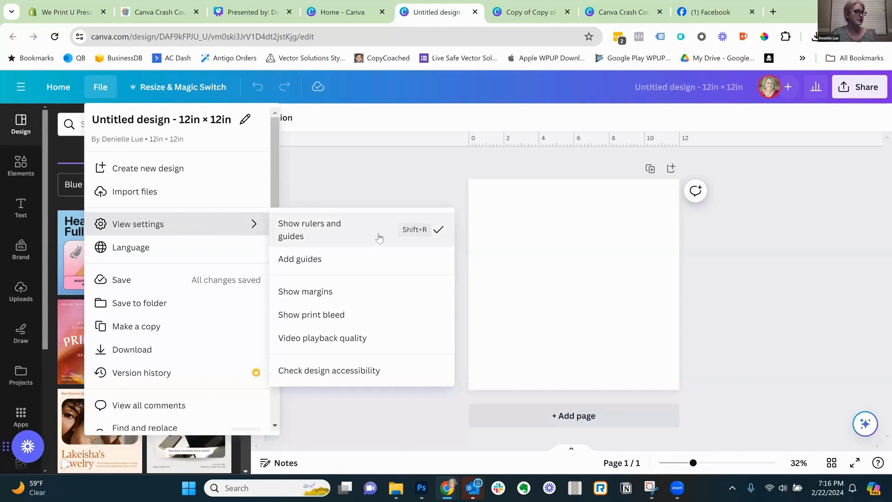
click(349, 229)
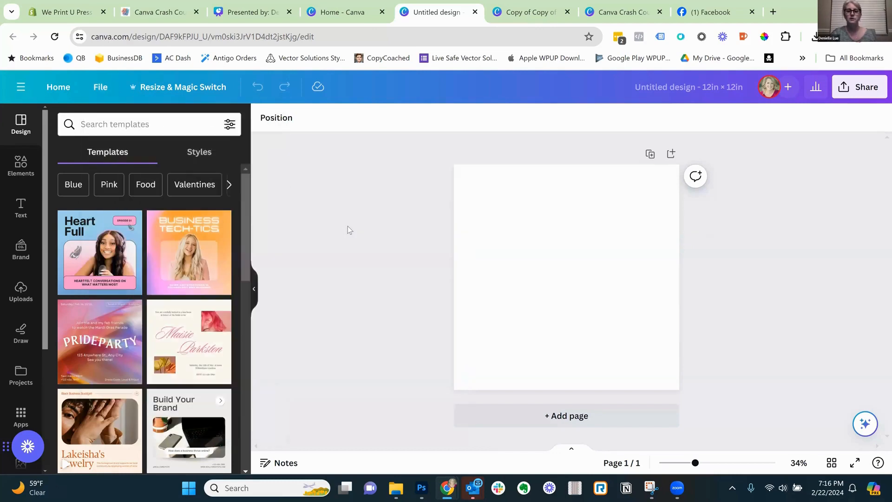
click(101, 90)
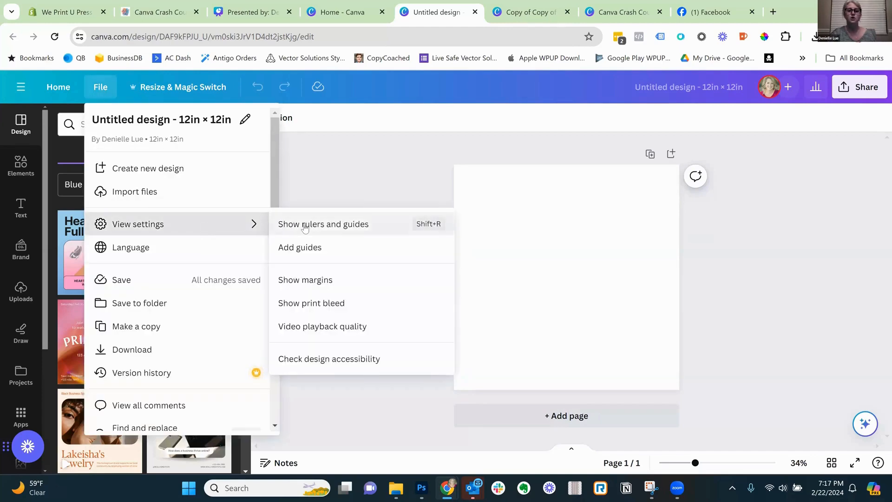
click(304, 224)
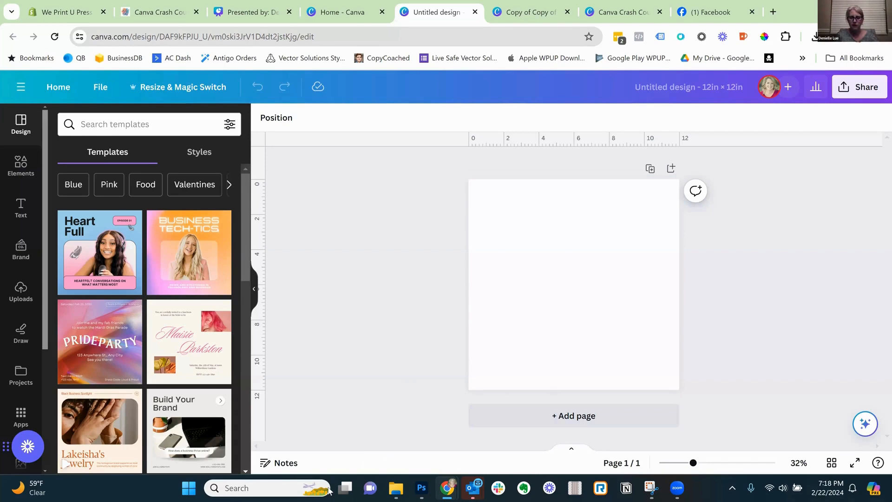
click(456, 486)
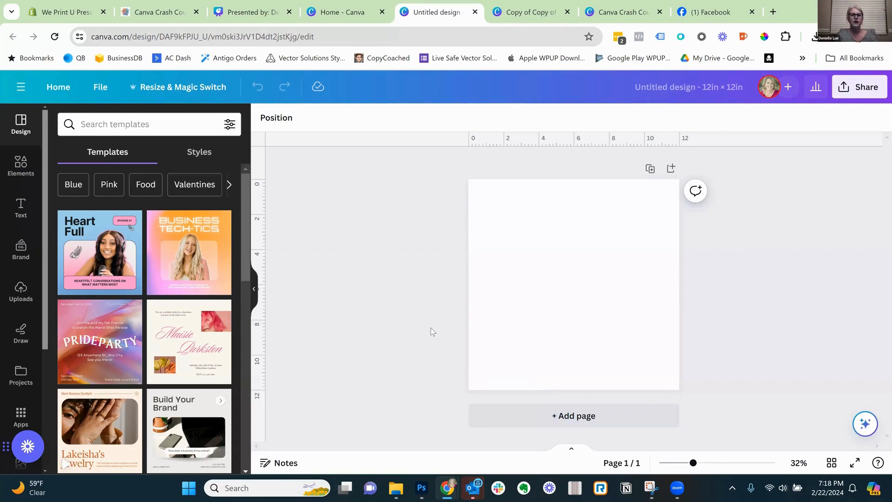
click(338, 12)
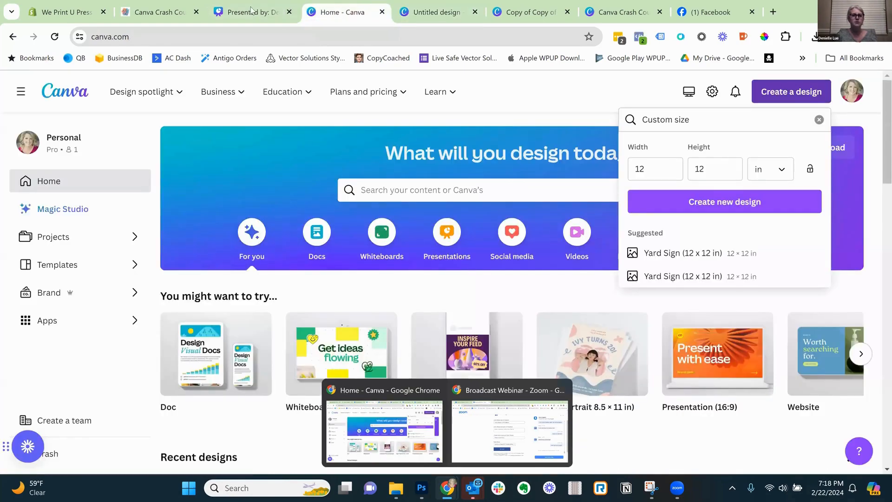
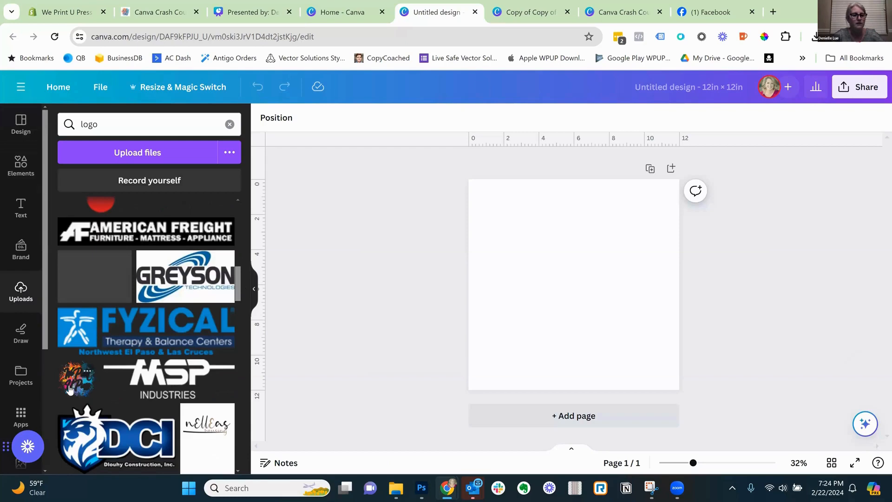
Place the uploaded We Print U Press logo on the page and enlarge it to about 10 × 9.5 in
click(70, 389)
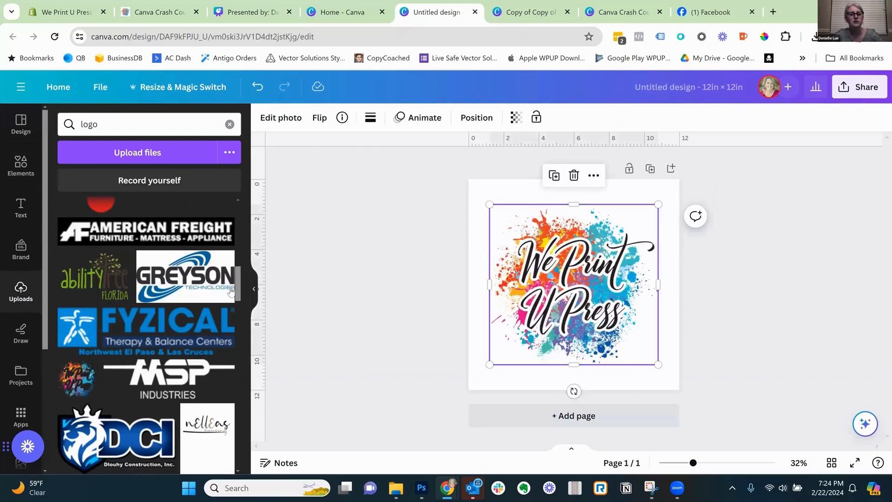
click(254, 289)
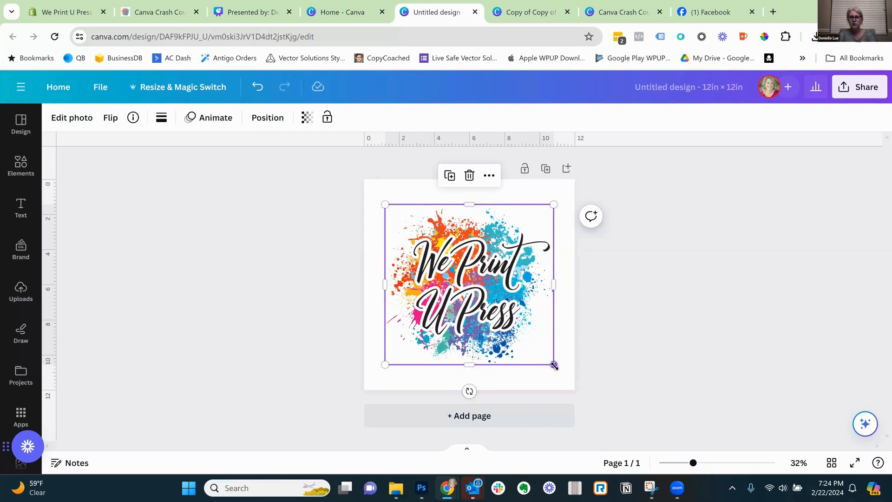
drag(552, 364, 560, 370)
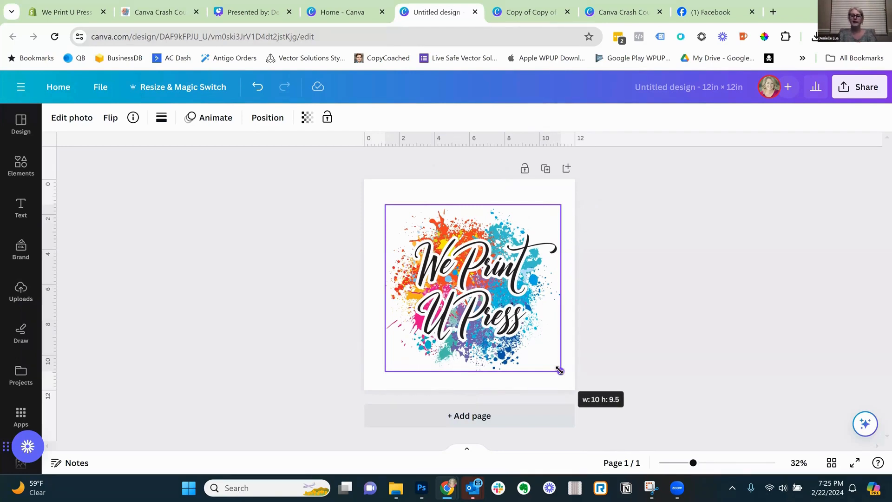
drag(559, 370, 559, 370)
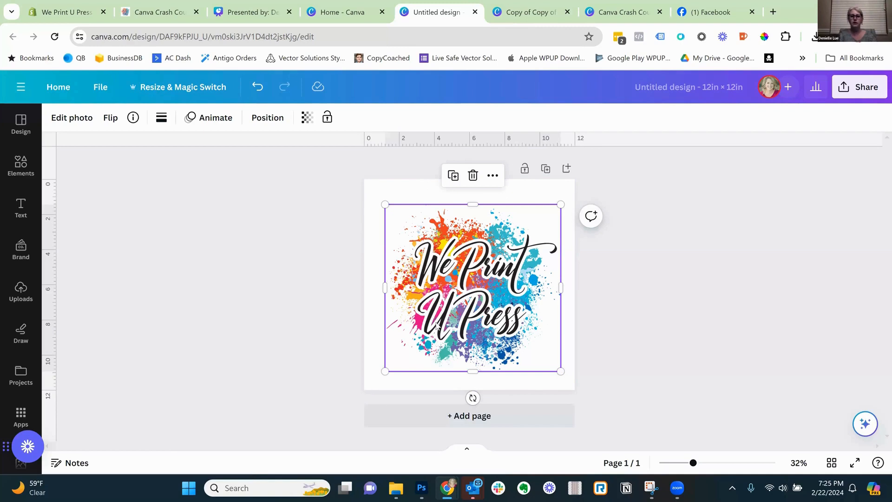
Move the logo into the page's top-left corner and enlarge it to the full page width, 12 × 11.4 in
drag(436, 316, 410, 288)
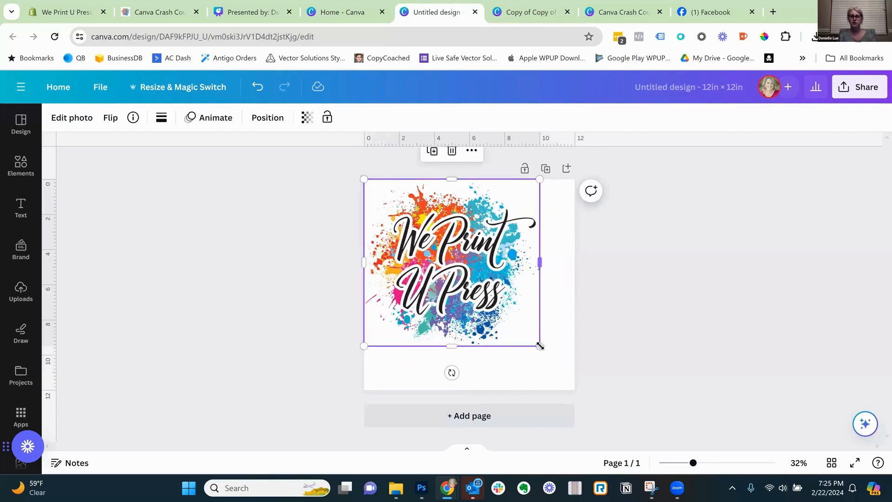
drag(539, 343, 569, 379)
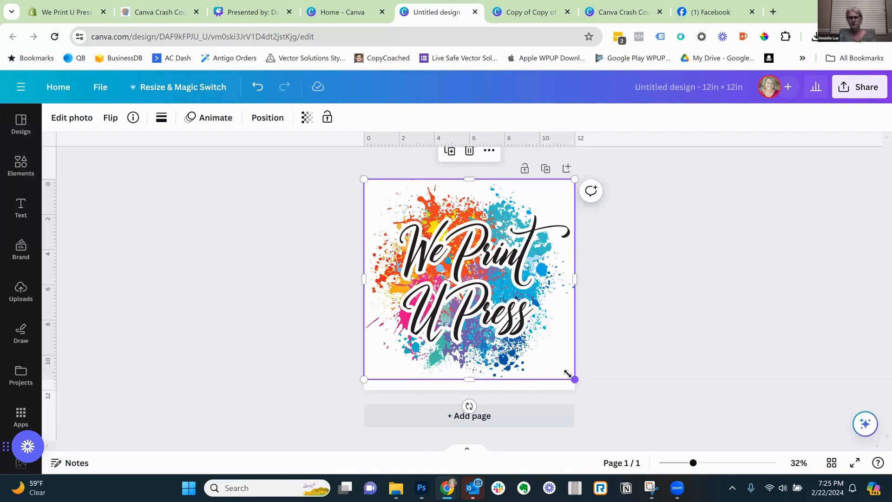
drag(569, 373, 575, 379)
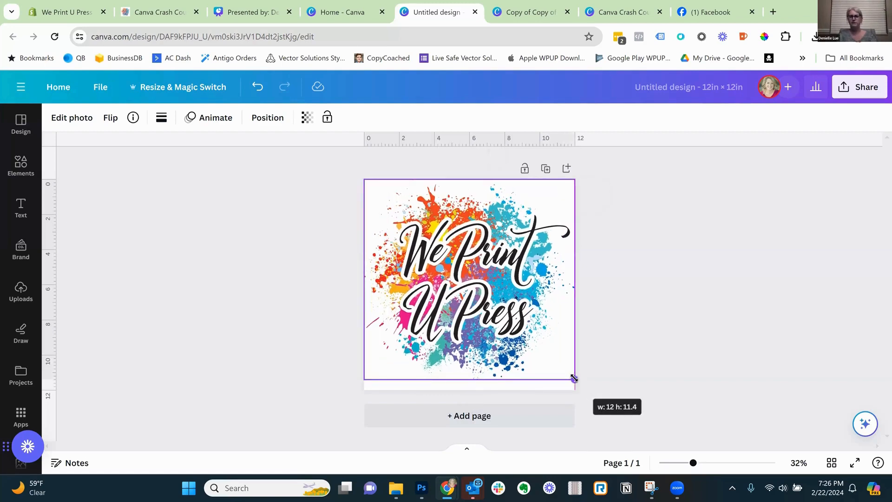
drag(574, 378, 574, 379)
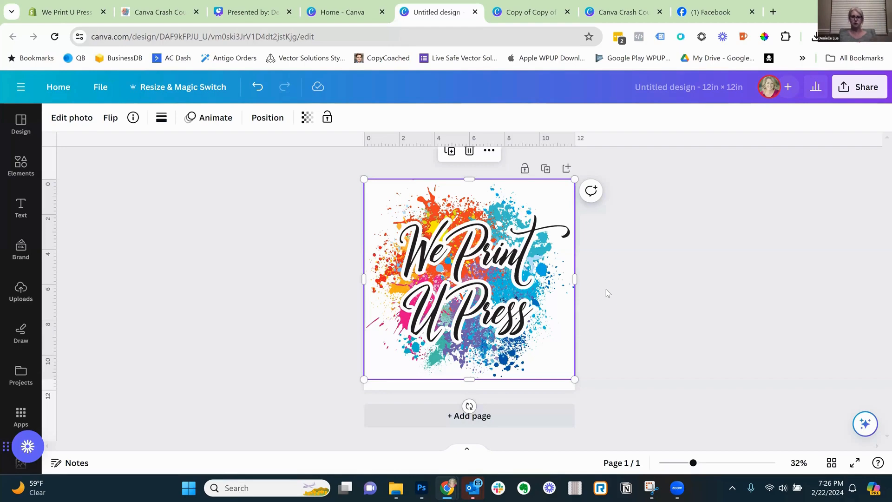
Shrink the logo to about 7 in wide and centre it horizontally on the page
click(389, 389)
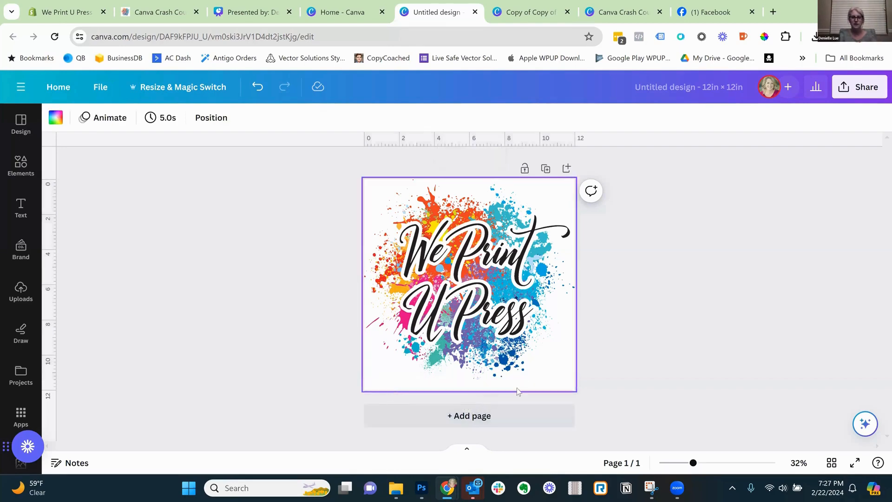
click(504, 328)
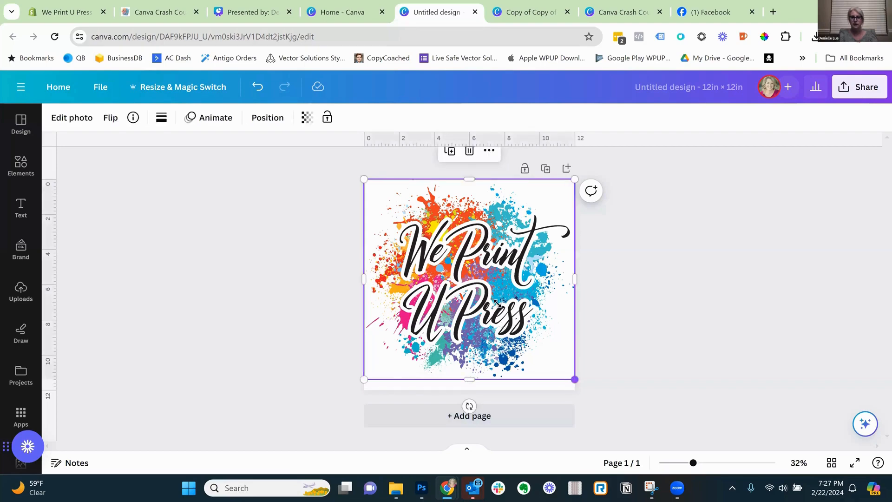
drag(574, 380, 535, 314)
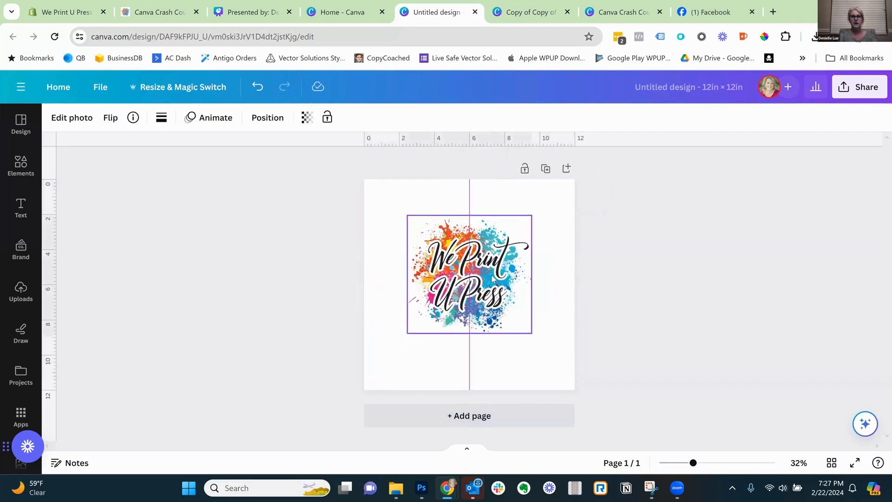
Set the page background to the gray from the WPUP Secondary Colors
click(394, 201)
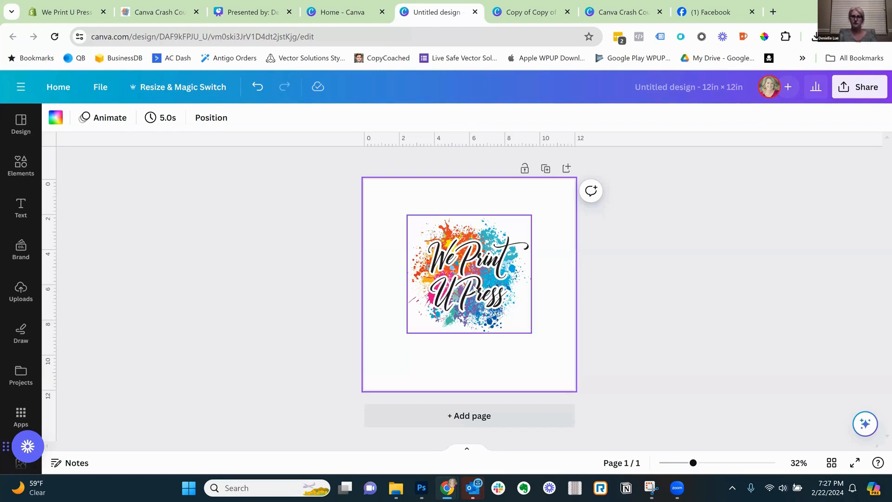
click(56, 117)
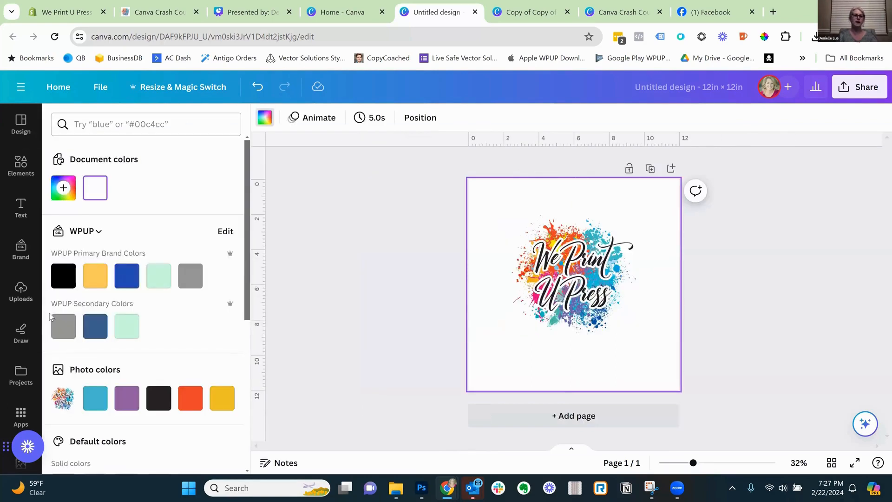
click(64, 331)
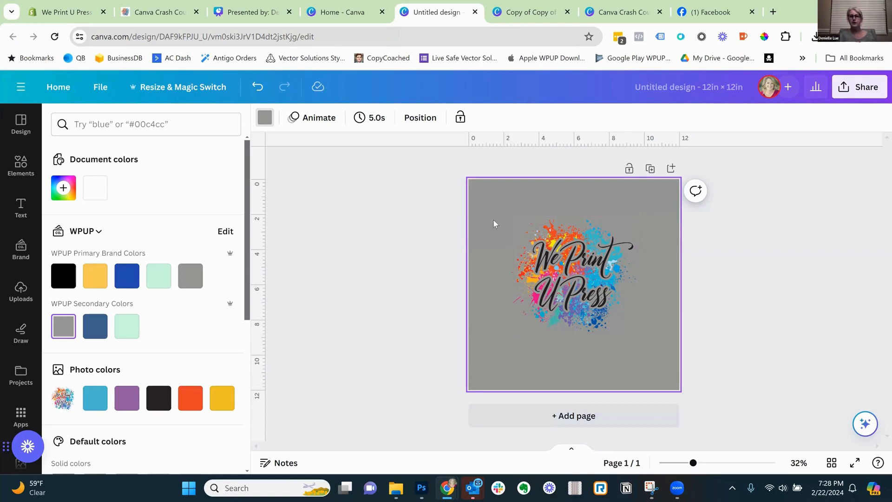
Move the logo so it sits flush in the page's top-left corner
click(572, 254)
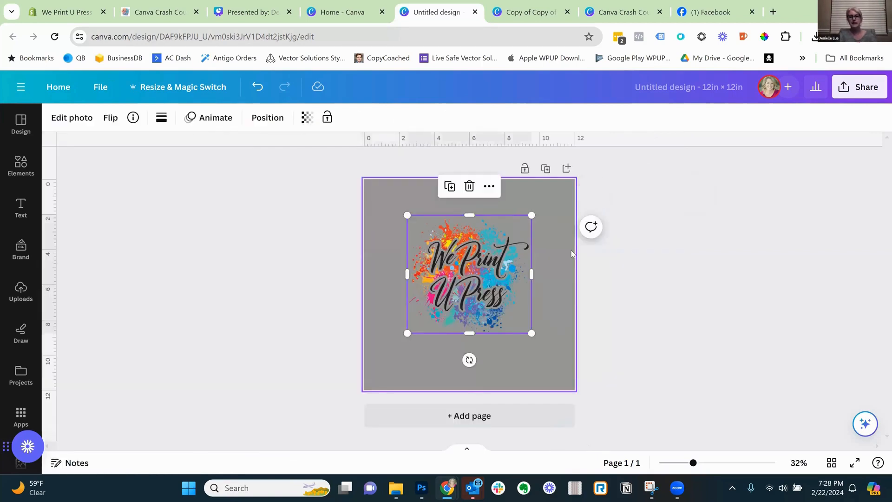
drag(487, 251, 444, 209)
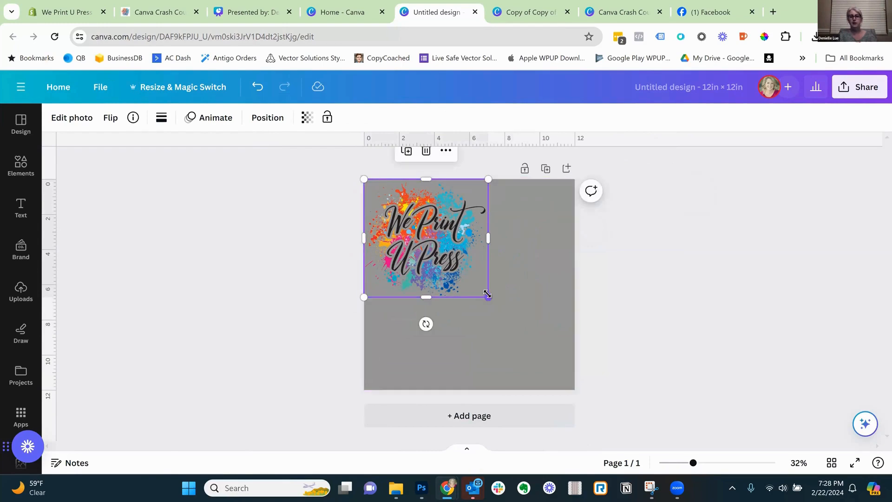
Enlarge the logo proportionally from the page's top-left corner to the full 12 in page width
drag(542, 345, 574, 378)
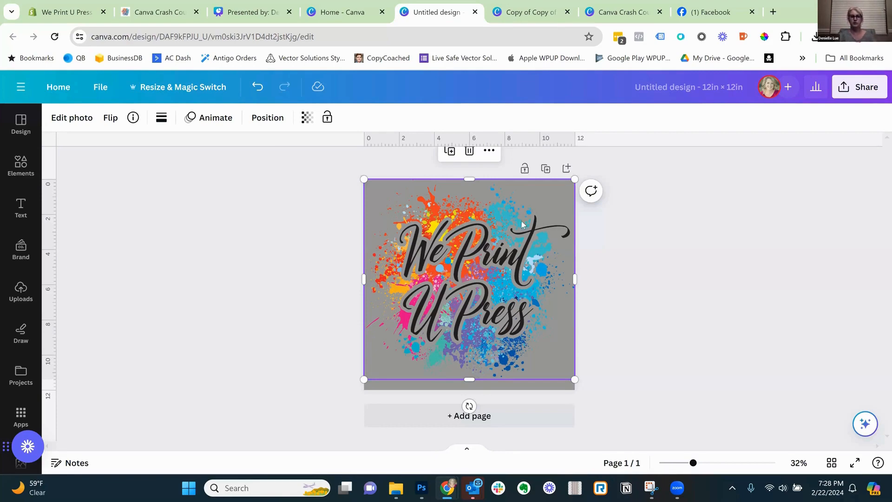
Try the mint green from the WPUP Secondary Colors and the black from the WPUP Primary Brand Colors as page background
click(390, 386)
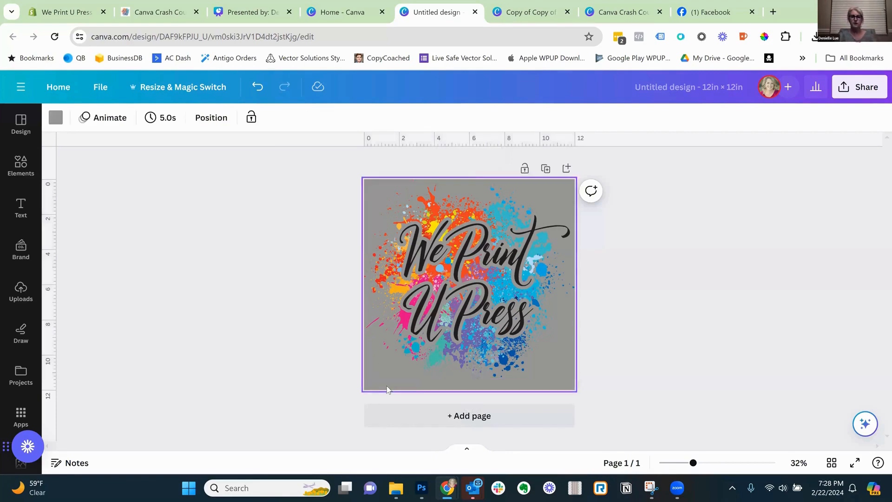
click(55, 118)
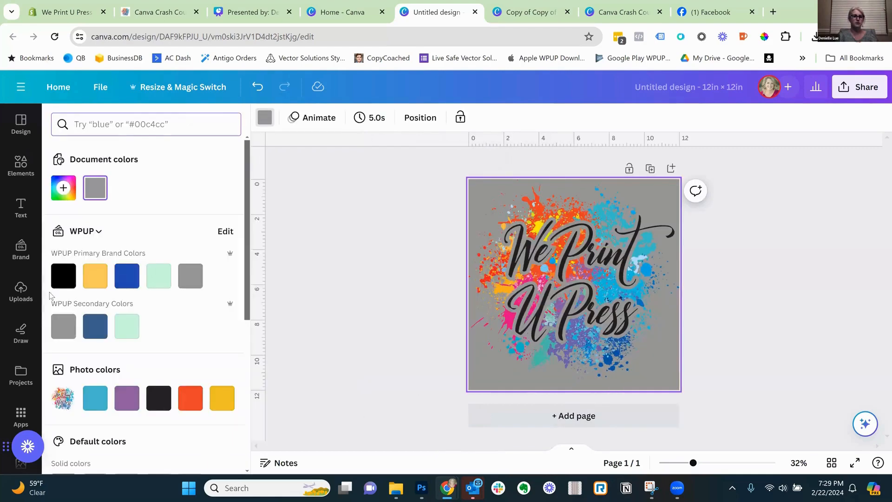
click(128, 331)
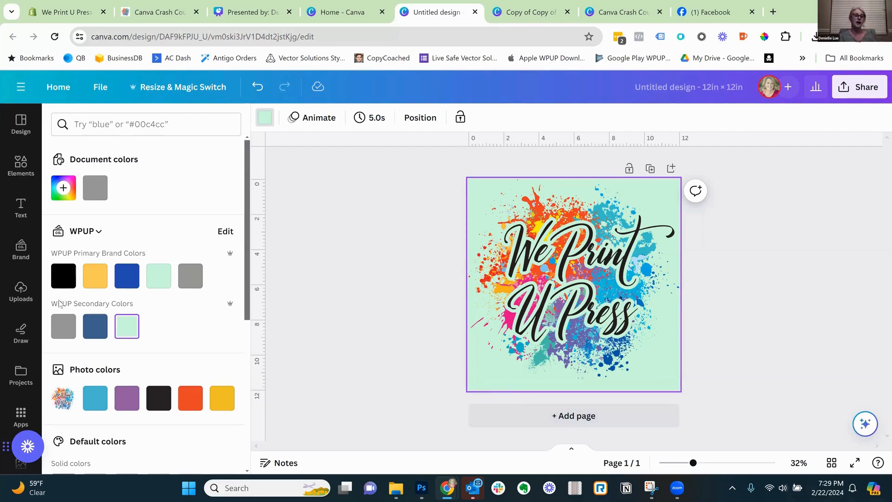
click(68, 277)
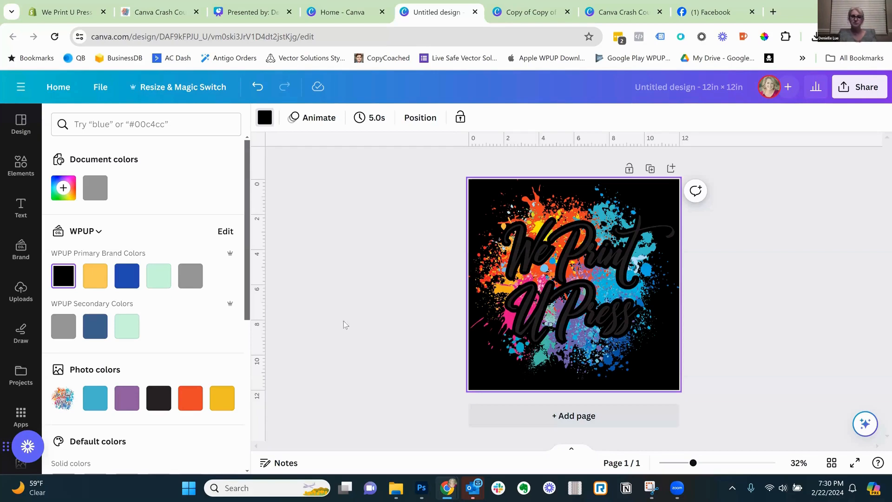
Set the page background back to the gray from the WPUP Secondary Colors
click(459, 361)
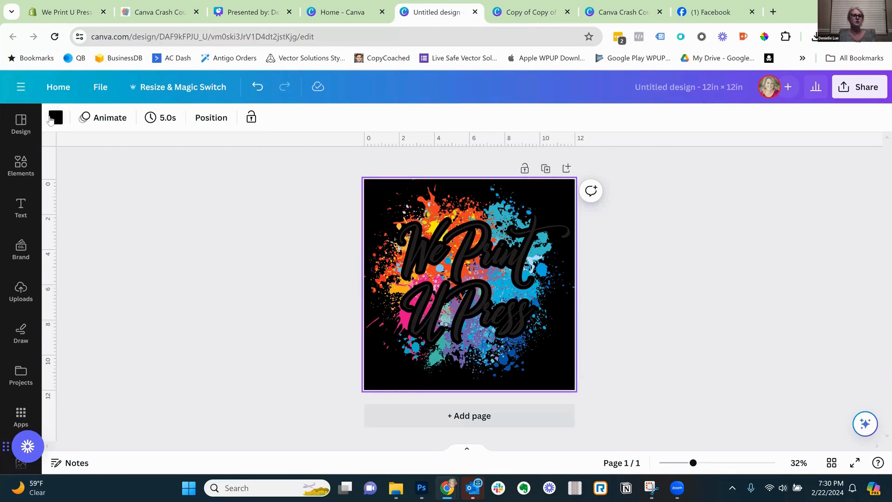
click(55, 117)
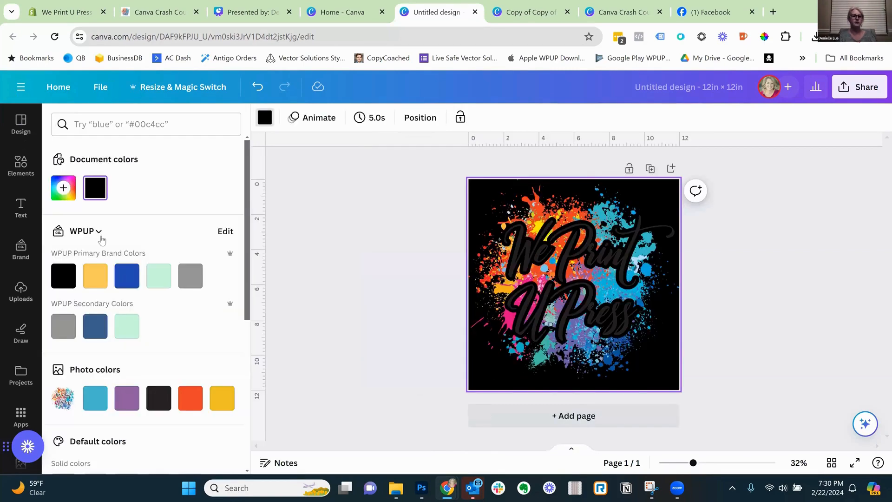
click(62, 327)
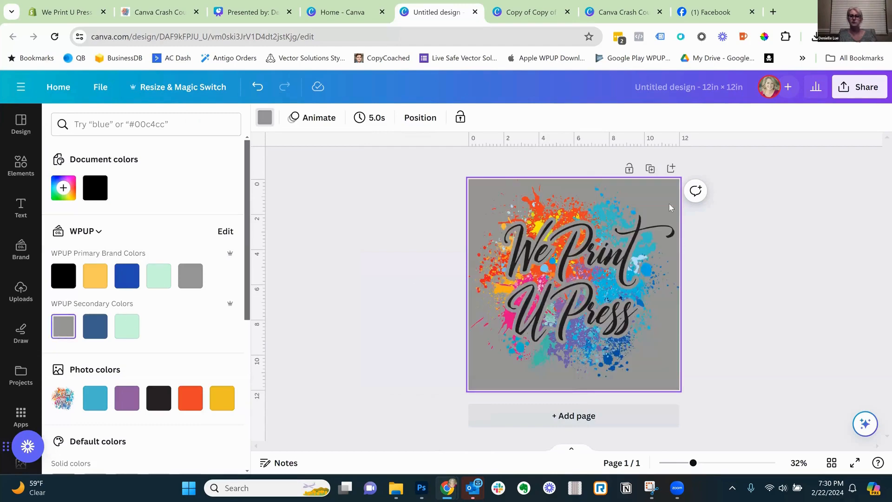
click(724, 207)
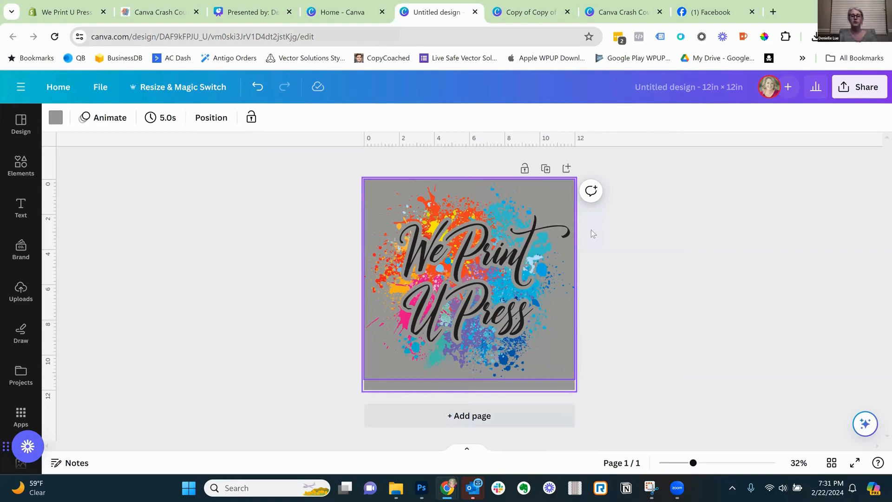
Download the design as a PNG at size 3.125 (6,250 × 6,250 px) with a transparent background, and close its preview
click(853, 88)
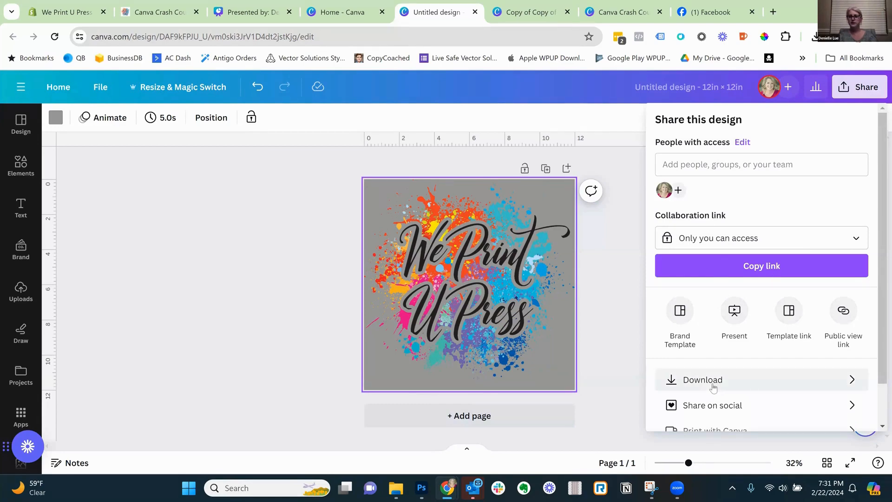
click(745, 385)
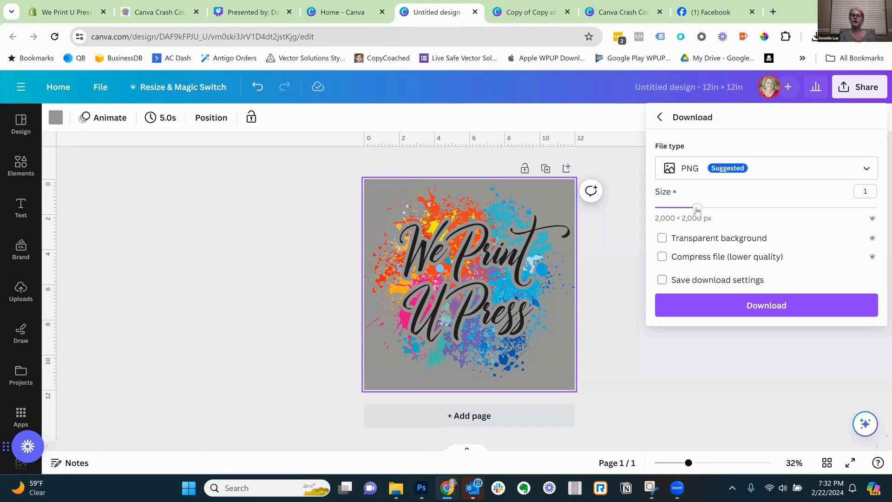
drag(696, 207, 880, 213)
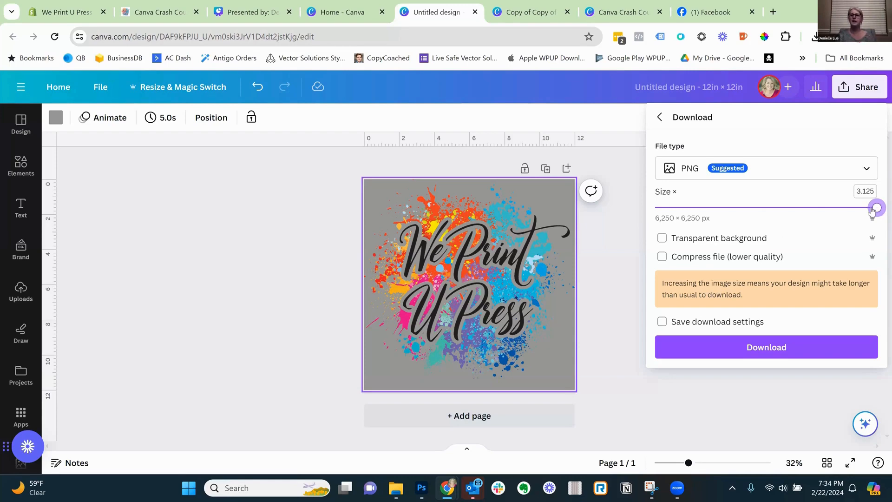
click(661, 238)
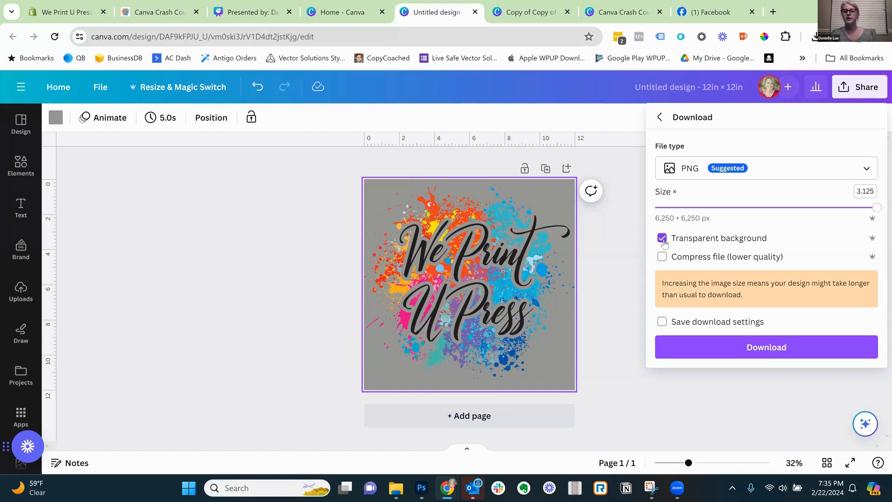
click(730, 348)
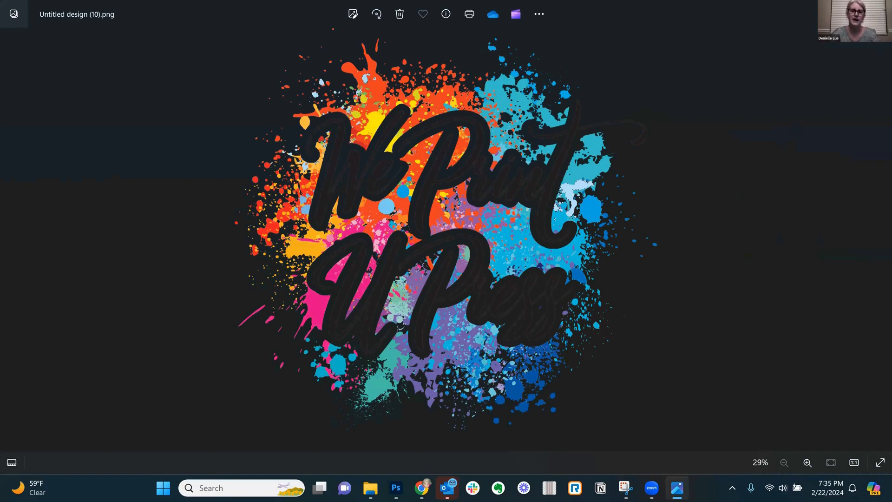
key(alt+F4)
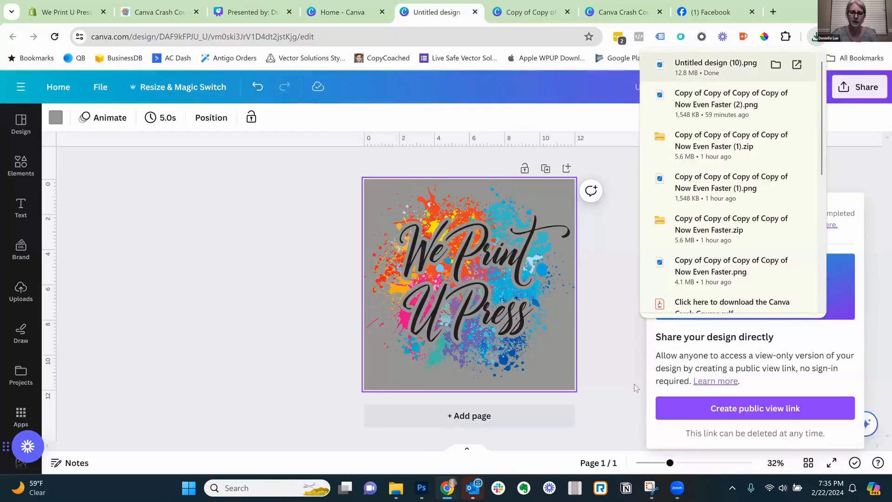
Switch to Photoshop, close Untitled design (9).png and open the downloaded Untitled design (10).png from the Downloads folder
click(422, 489)
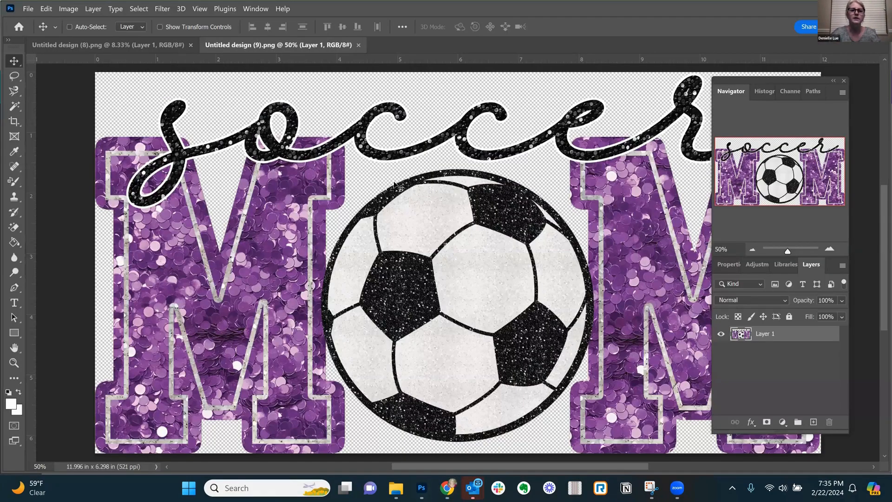
click(357, 45)
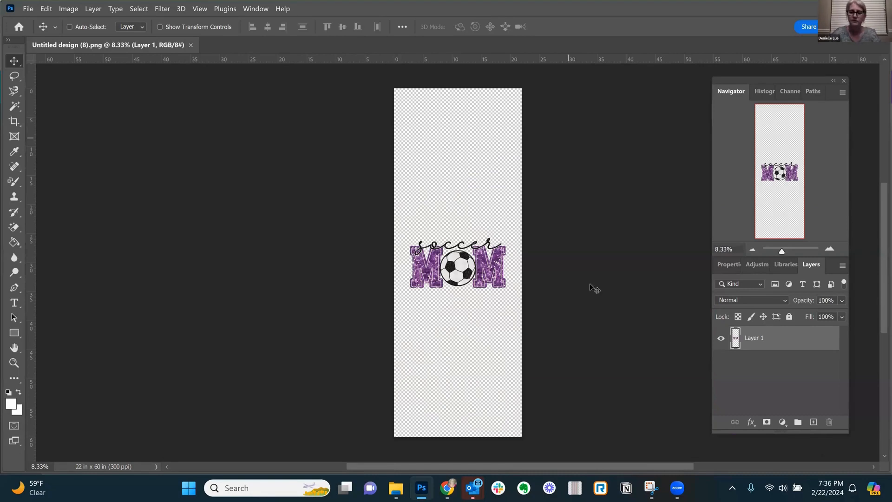
mouse_move(678, 490)
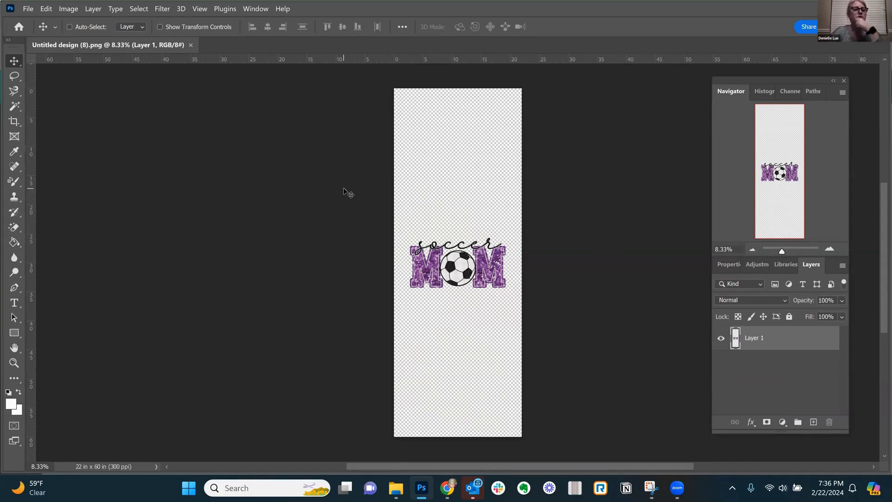
click(25, 8)
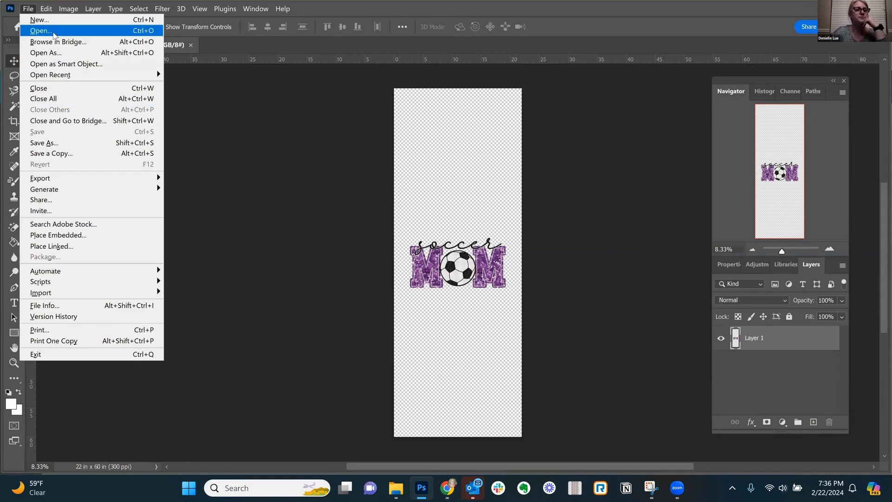
click(54, 35)
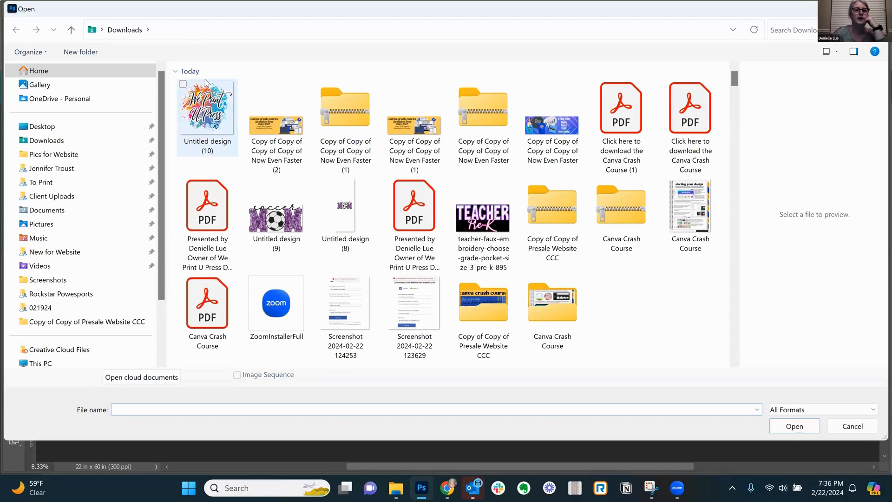
double_click(206, 82)
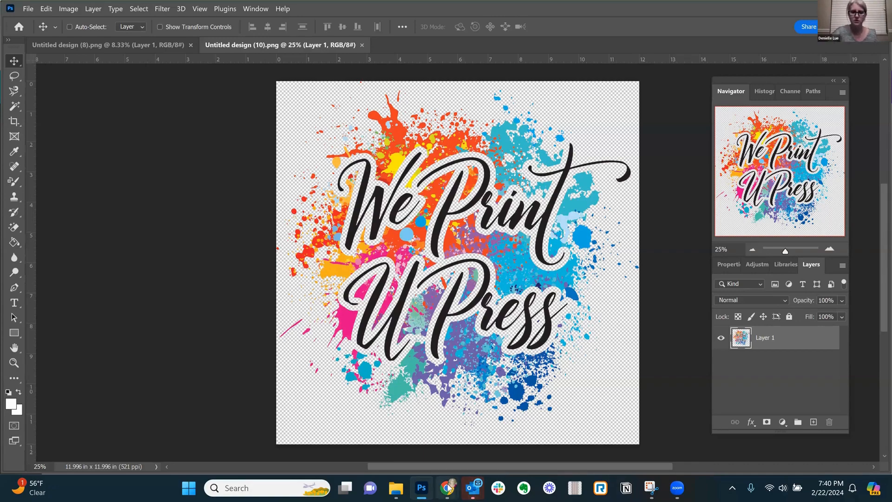
Return to the Canva design and upload the star file "vector image" from the Downloads folder
mouse_move(447, 488)
click(385, 422)
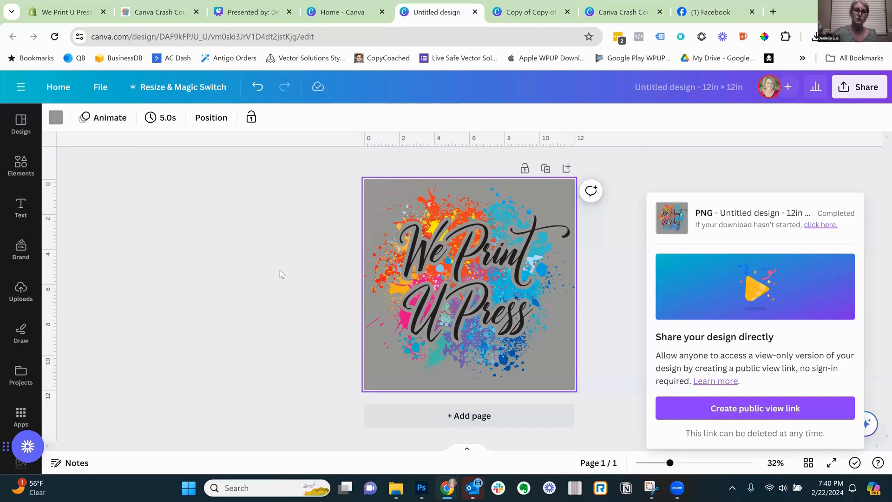
click(21, 292)
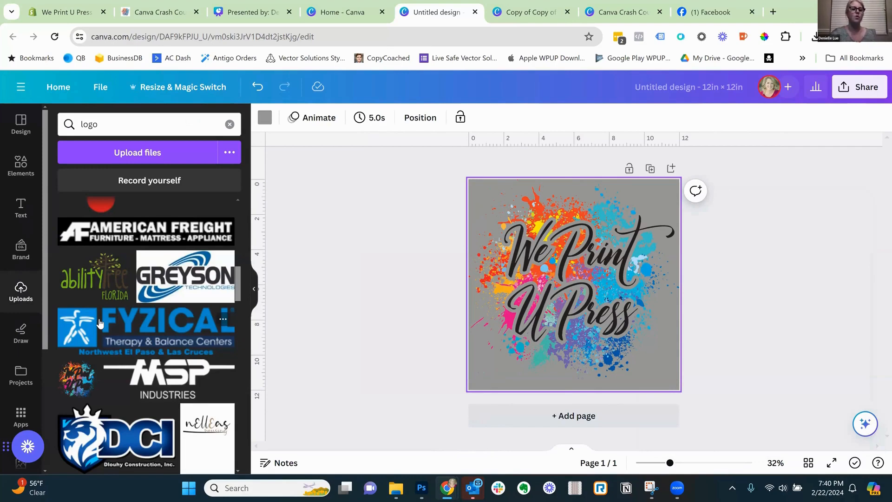
click(128, 154)
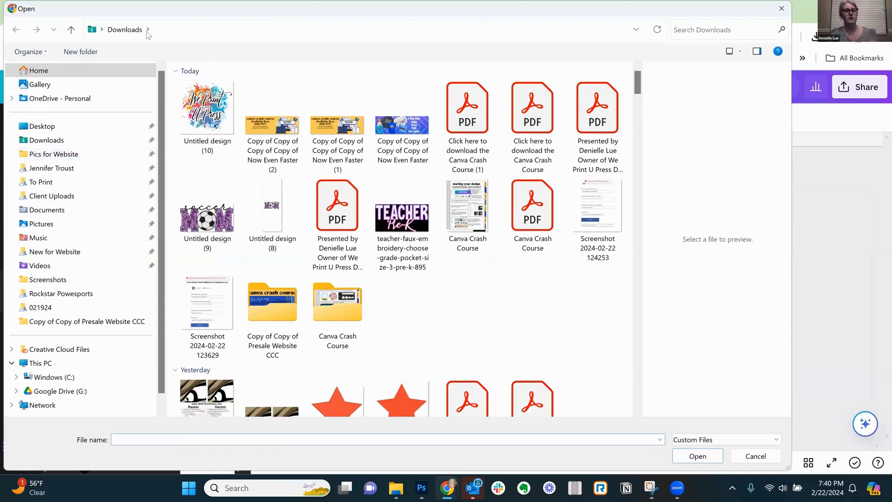
click(54, 140)
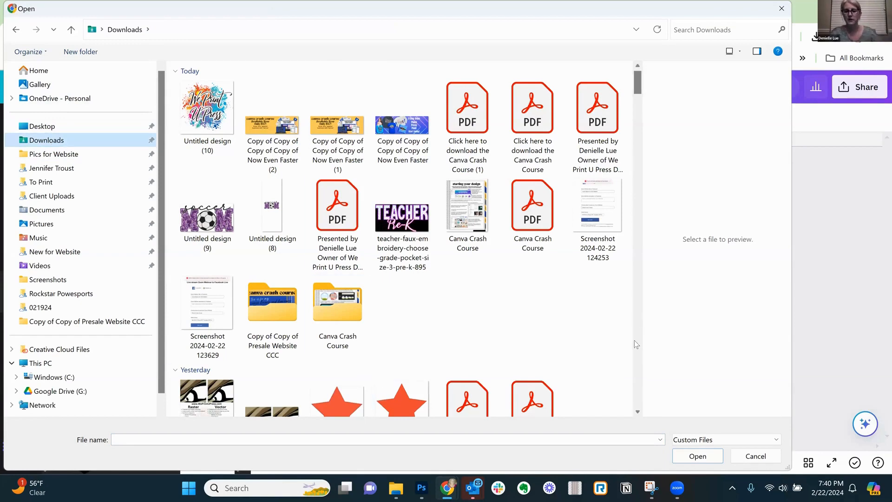
click(637, 412)
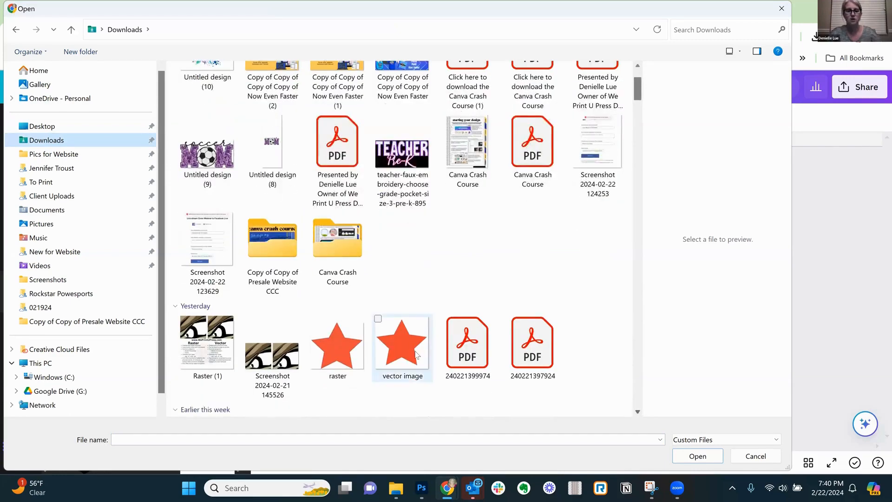
click(402, 346)
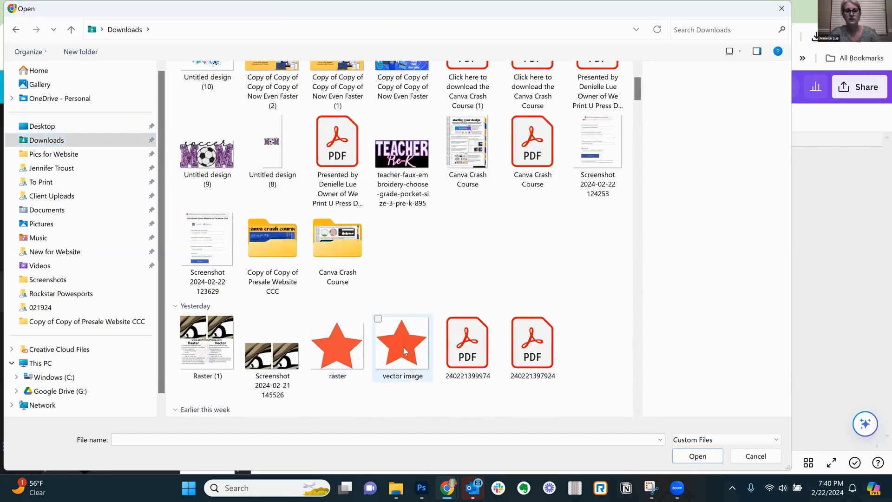
double_click(403, 346)
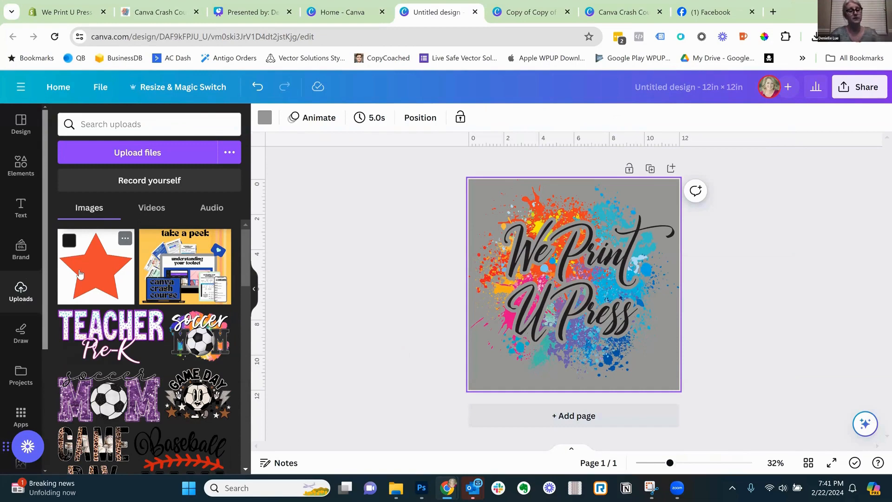
Add the uploaded star image to the page and crop all four sides closer to the star
click(80, 274)
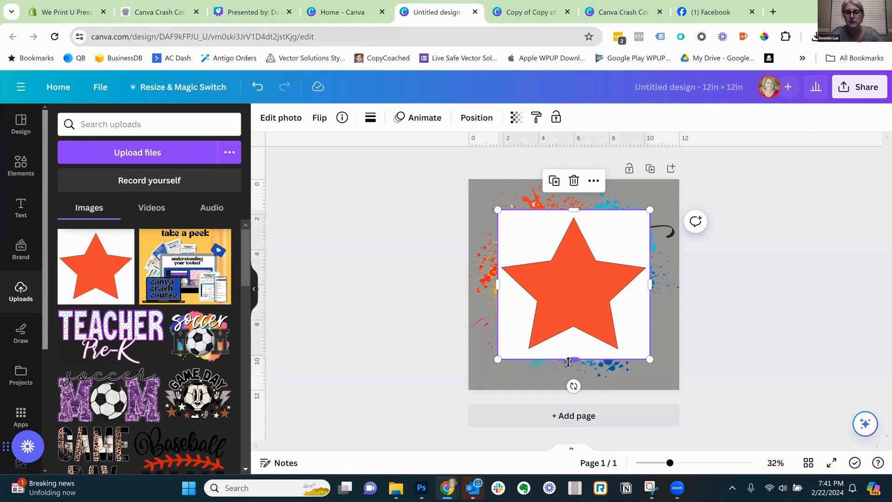
drag(574, 358, 572, 352)
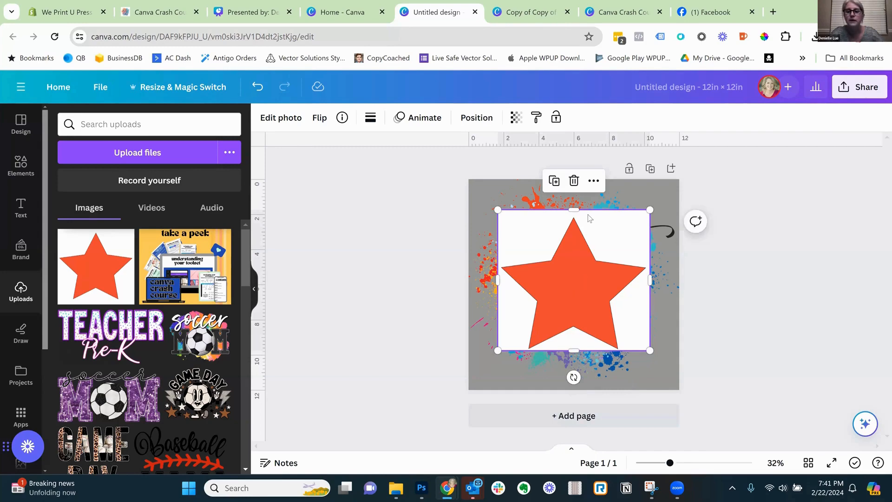
drag(576, 210, 581, 214)
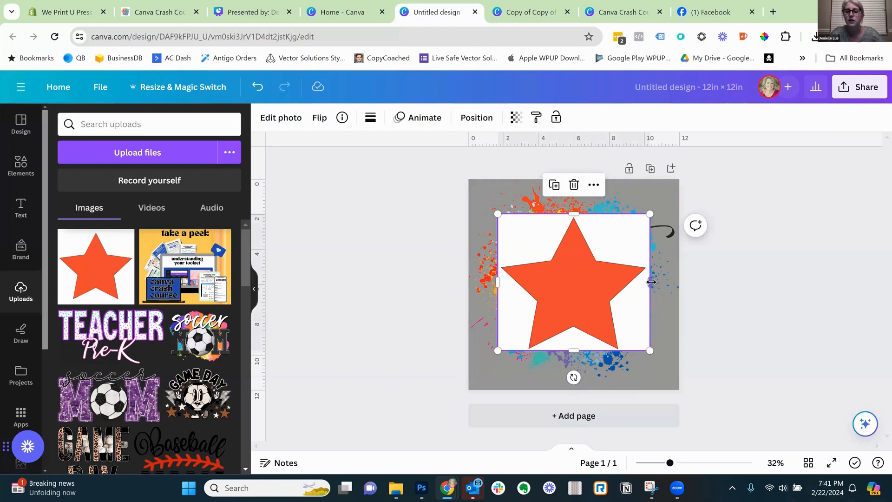
drag(650, 281, 650, 282)
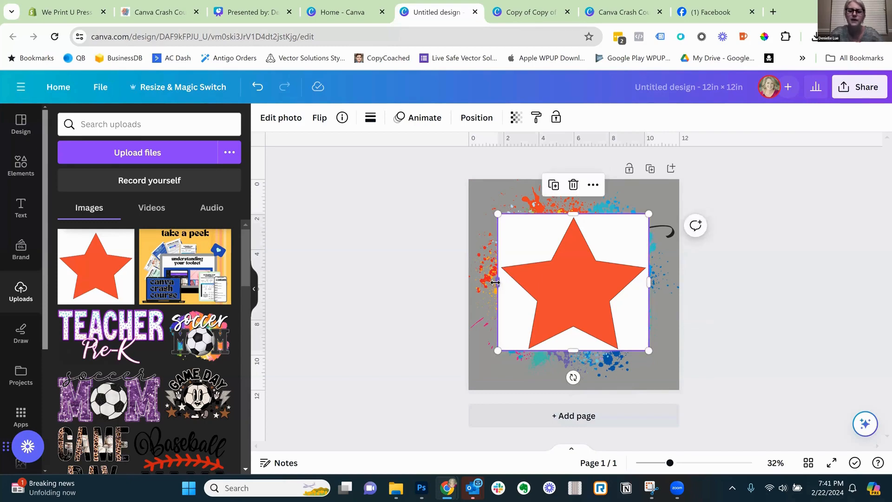
drag(496, 282, 497, 282)
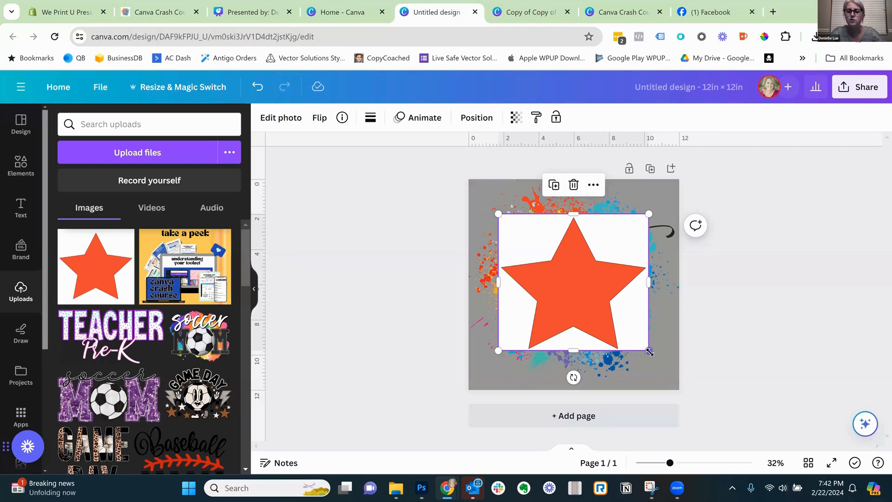
Scale the star image down proportionally to about 7 in wide
drag(674, 377, 622, 329)
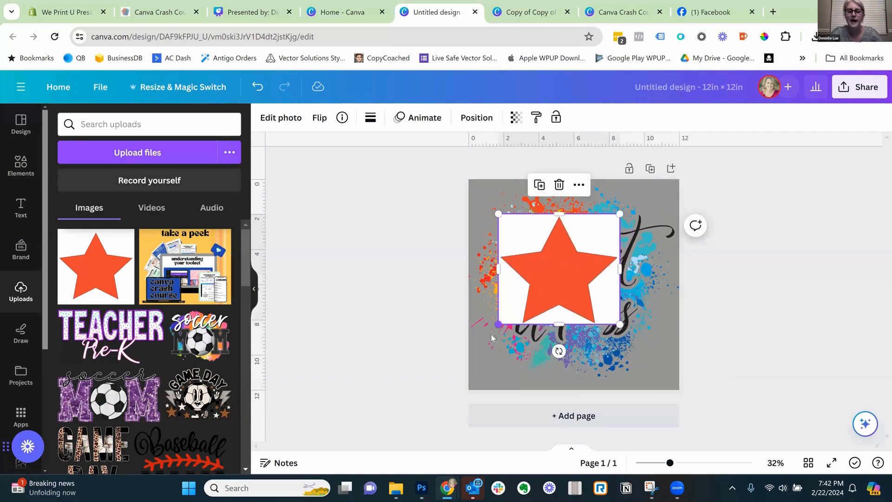
drag(478, 346, 492, 329)
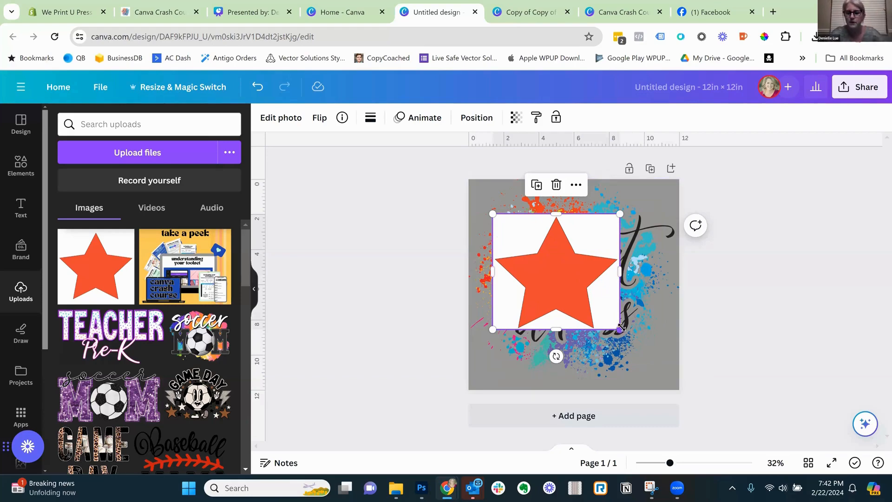
Resize the star image proportionally to about 8 in wide
mouse_move(620, 329)
mouse_down()
mouse_move(631, 343)
mouse_move(623, 338)
mouse_up()
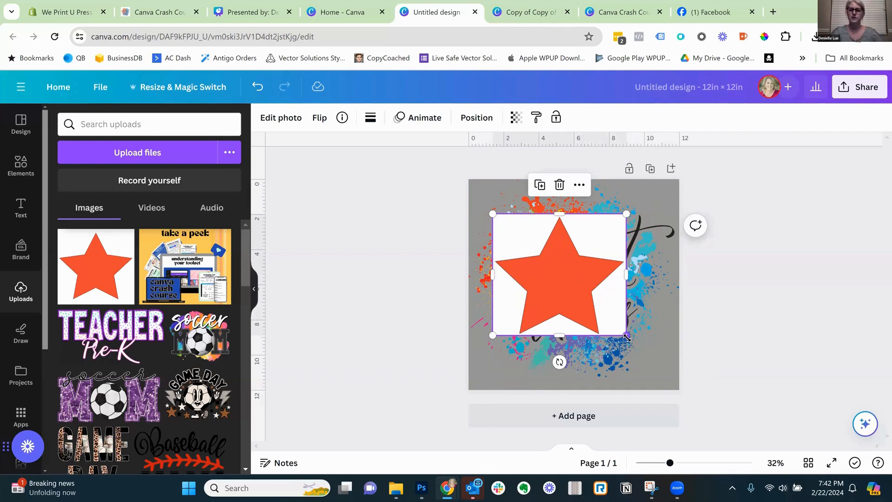
drag(624, 337, 607, 311)
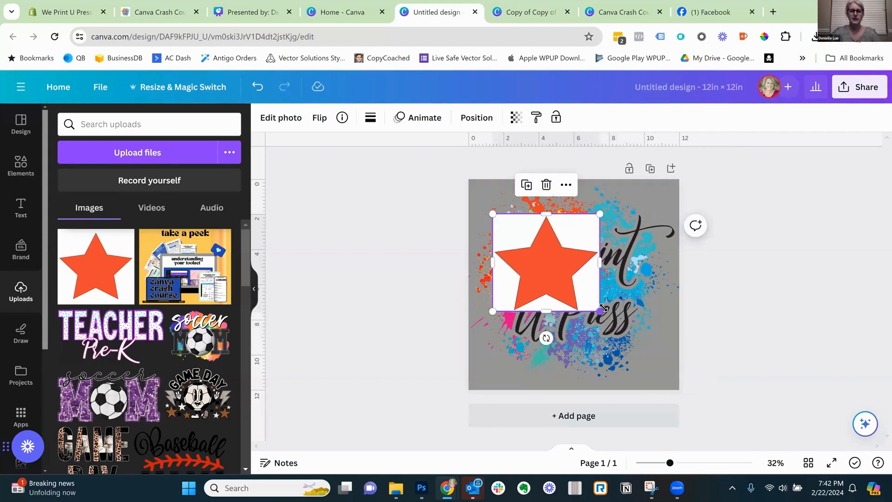
drag(603, 308, 634, 343)
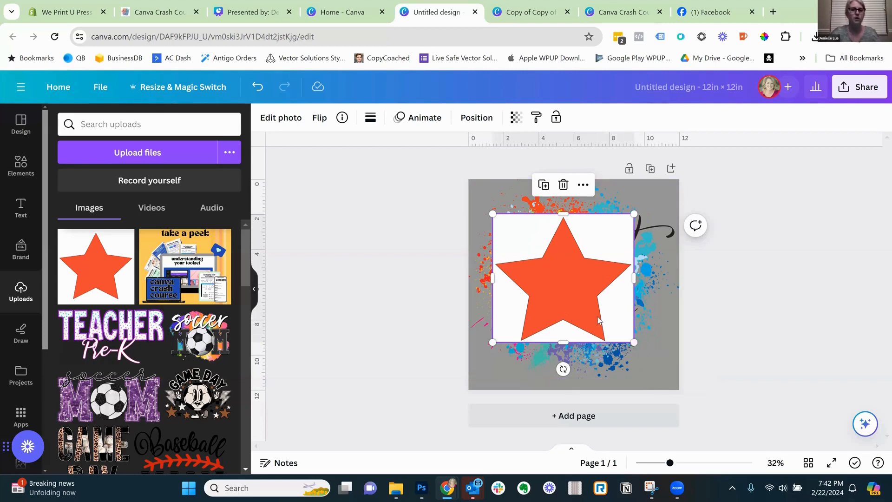
Delete the paint-splatter logo behind the star and remove the star image's white background with BG Remover
click(655, 263)
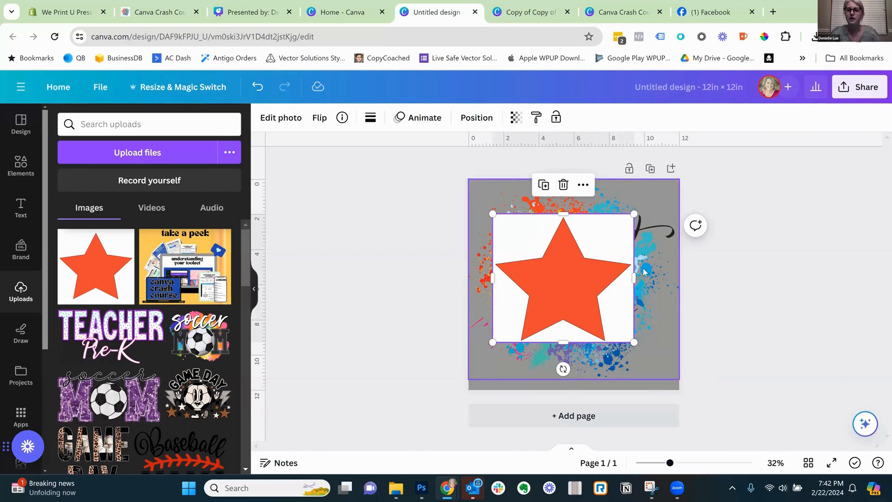
key(Delete)
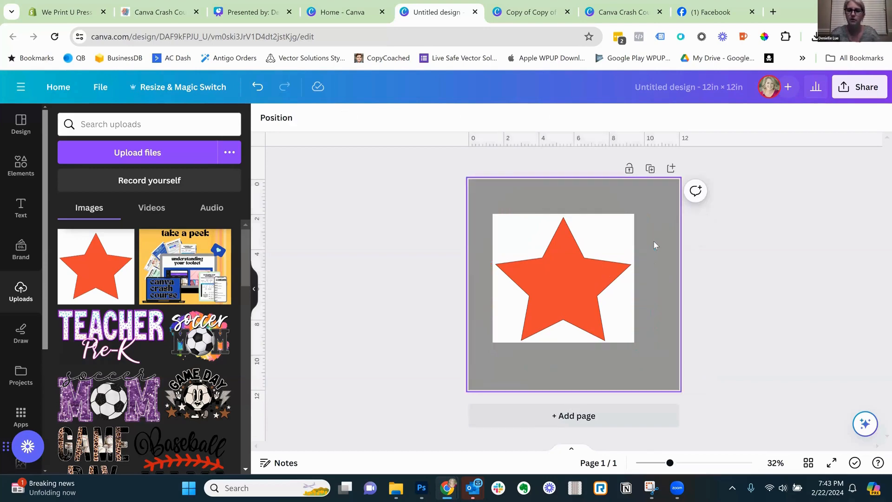
click(570, 248)
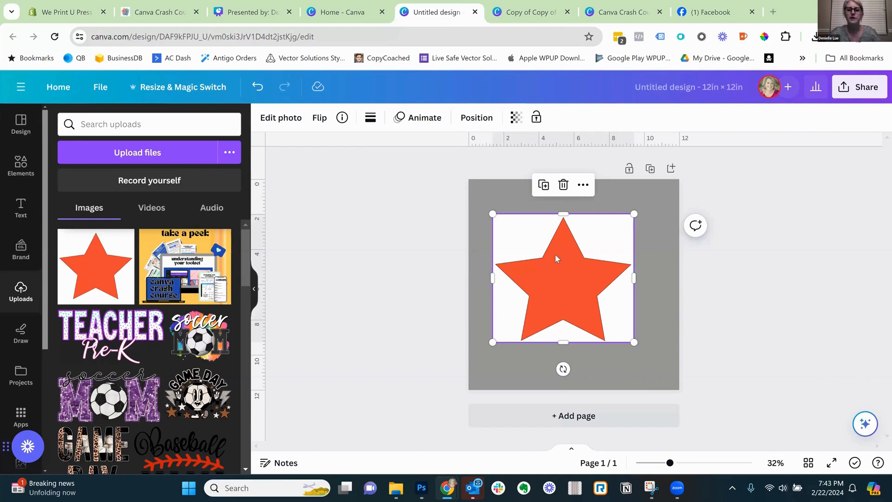
click(282, 119)
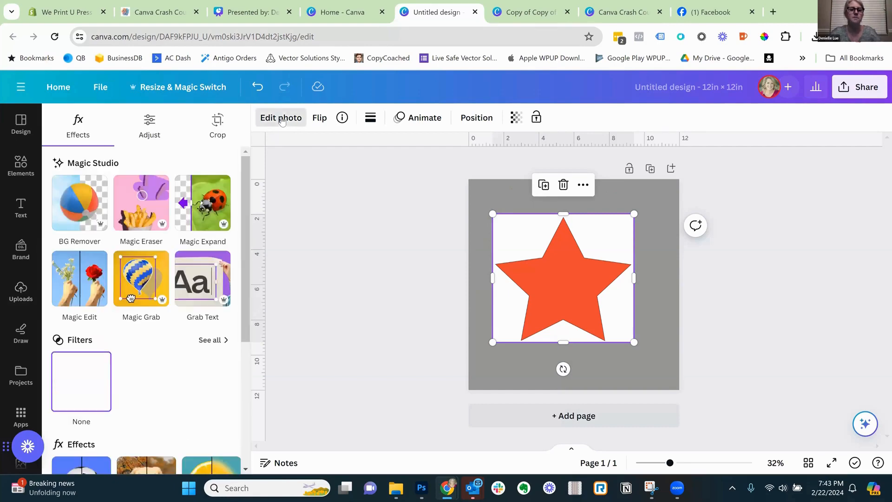
click(72, 210)
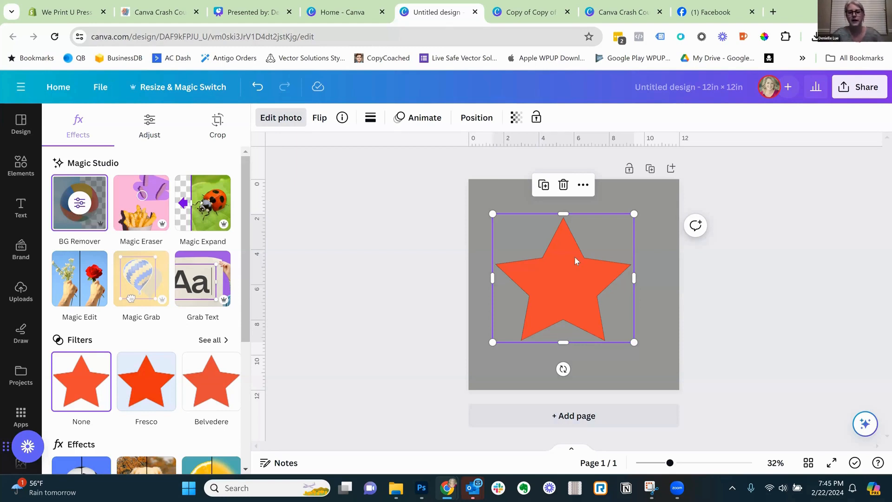
Move the star to the page's top-left corner and enlarge it proportionally to the full 12 in page width
drag(564, 273, 538, 234)
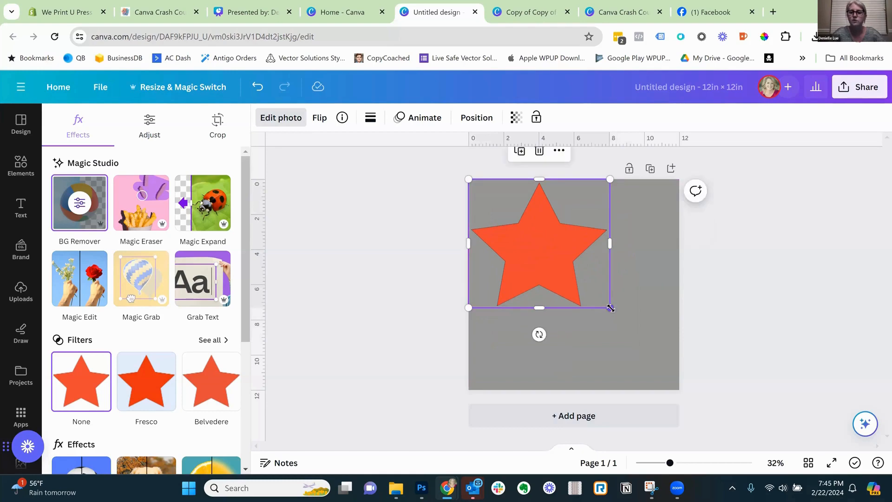
drag(646, 351, 672, 376)
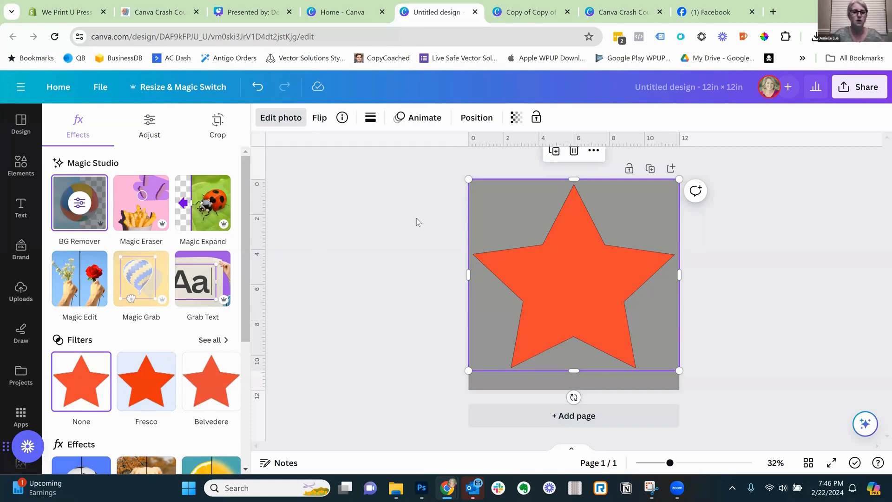
Start a new custom-size design from the Canva home page with inches as the unit
click(340, 14)
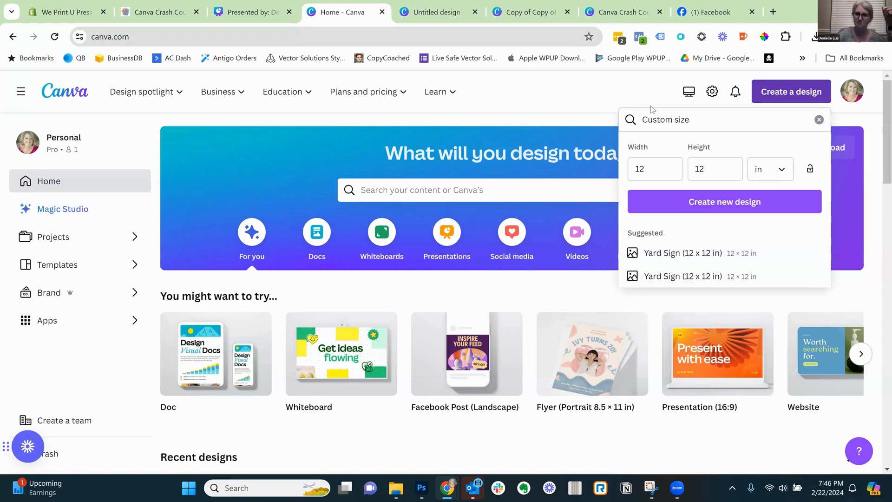
click(597, 90)
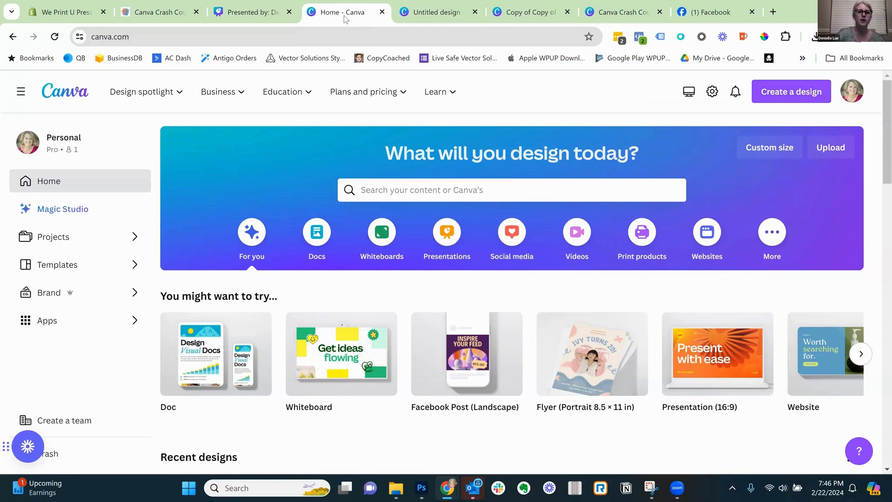
click(780, 90)
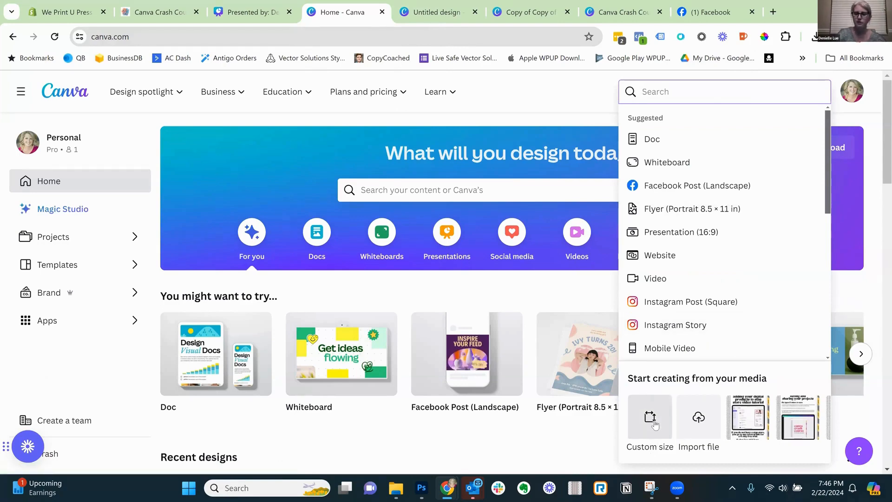
click(654, 421)
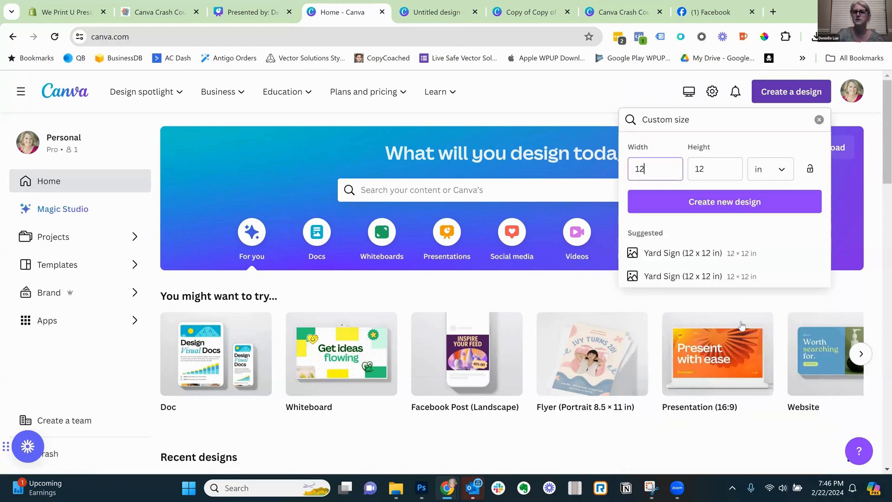
click(779, 175)
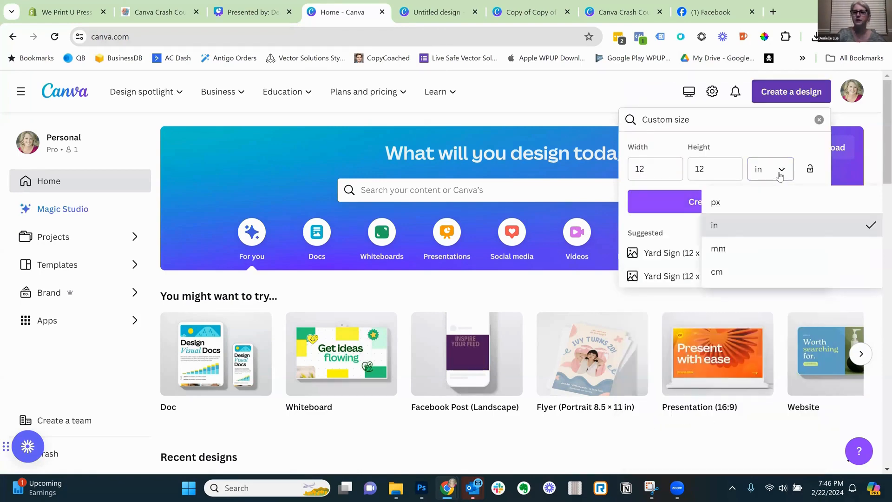
click(724, 231)
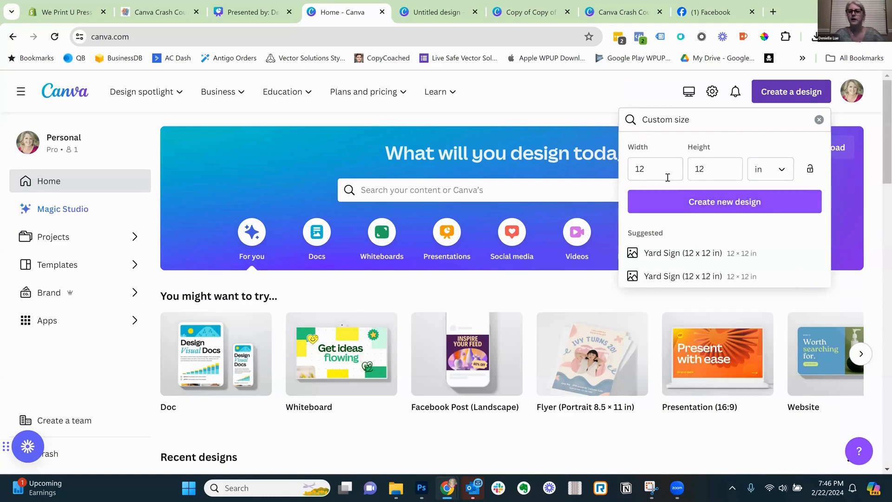
Set the custom size to 22 in wide by 60 in high and create the new design
click(639, 171)
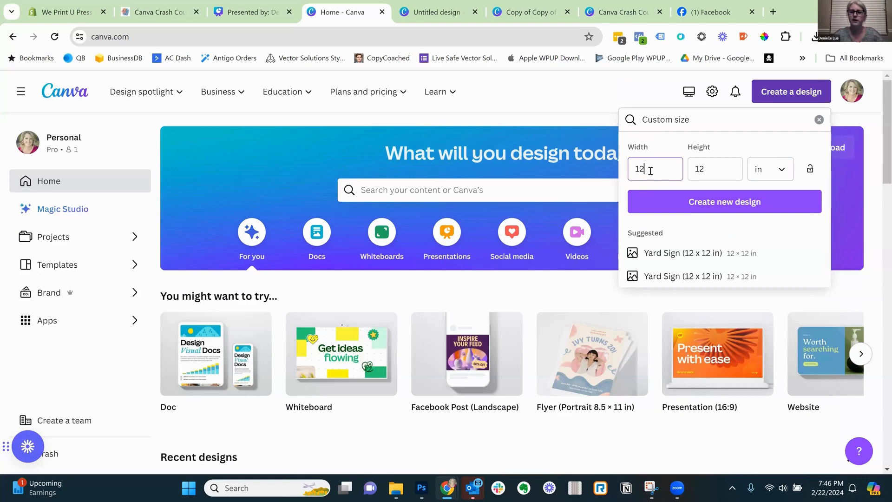
drag(648, 170, 624, 174)
text(22)
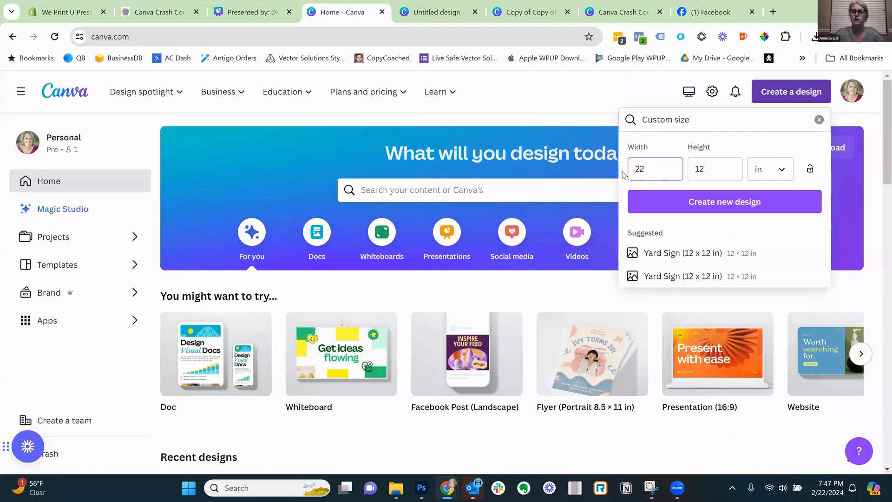
click(714, 172)
drag(711, 171, 678, 169)
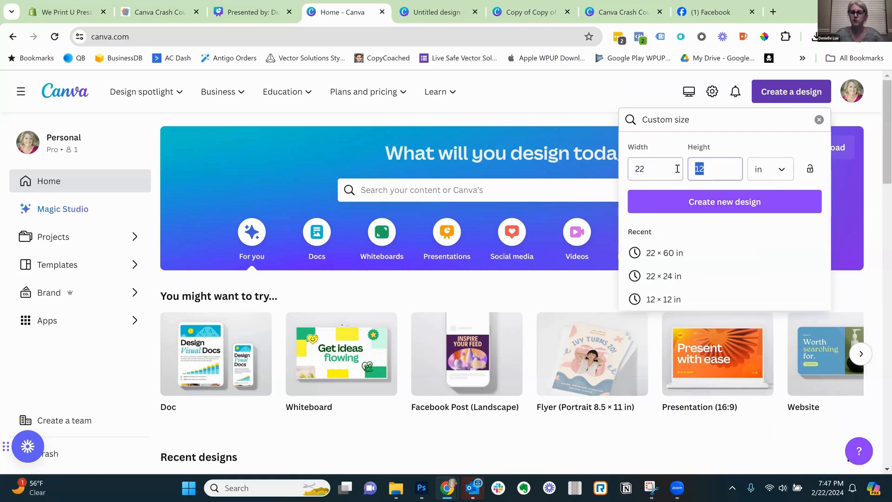
text(60)
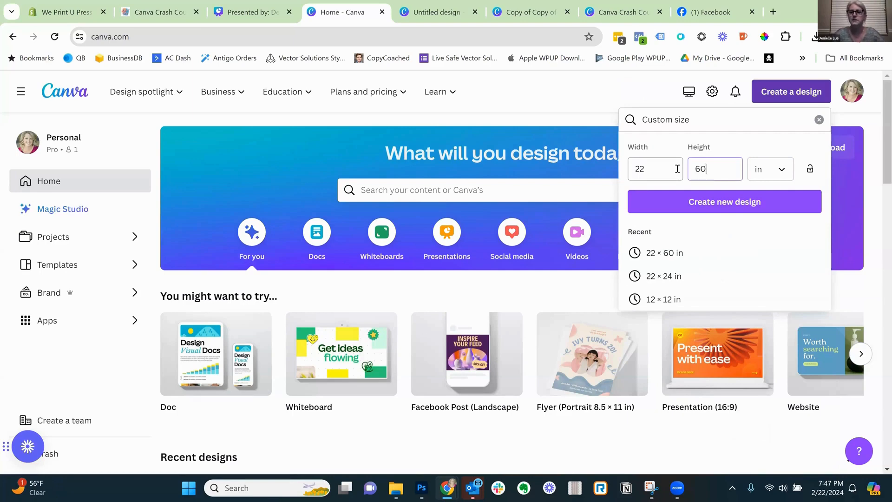
click(724, 206)
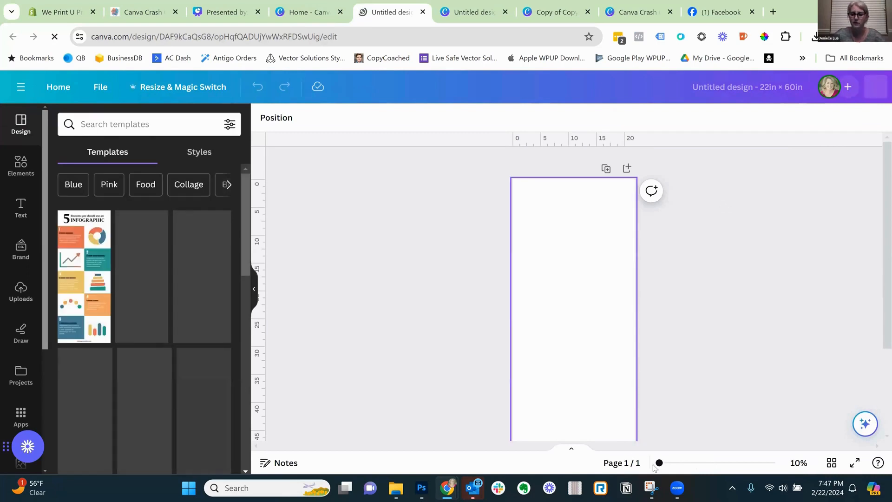
Add the uploaded leopard-print baseball "GAME DAY" image to the blank 22 × 60 in page
mouse_move(659, 463)
mouse_down()
mouse_move(717, 463)
mouse_move(673, 463)
mouse_up()
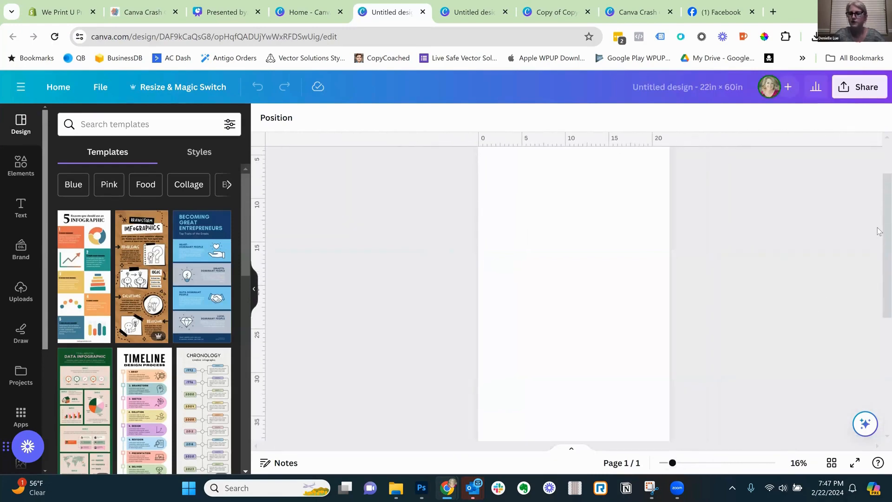
drag(881, 230, 878, 194)
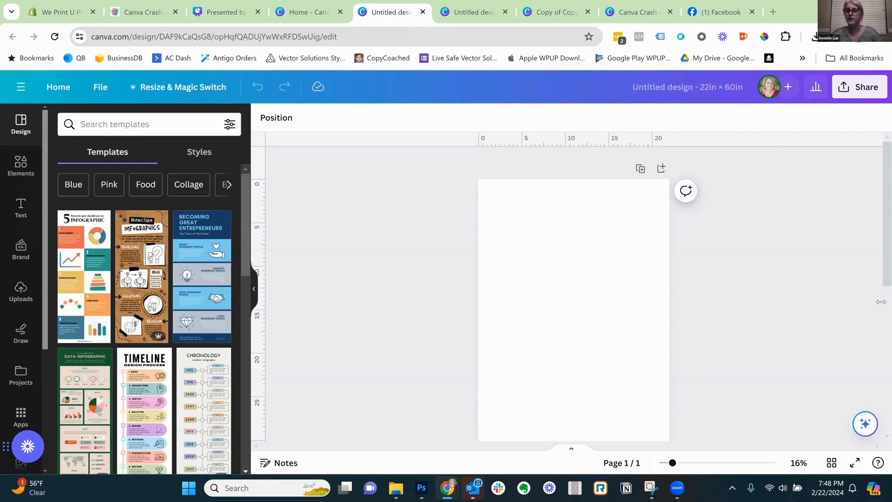
click(556, 277)
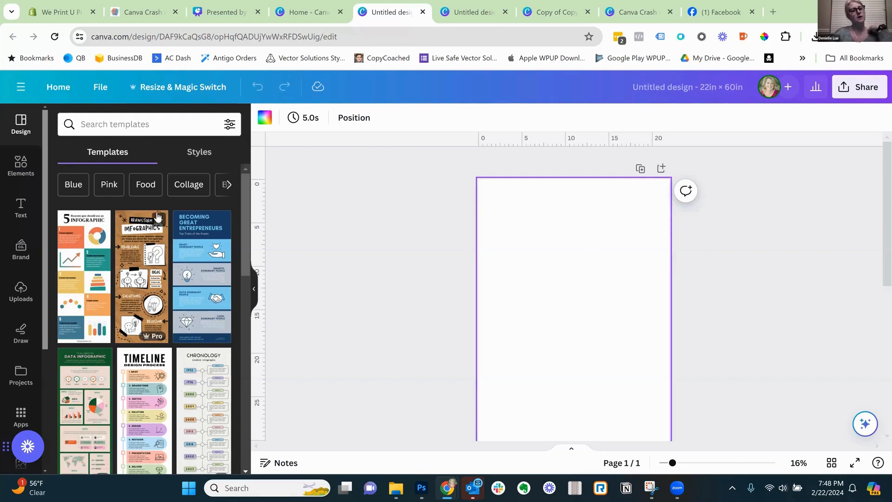
click(21, 296)
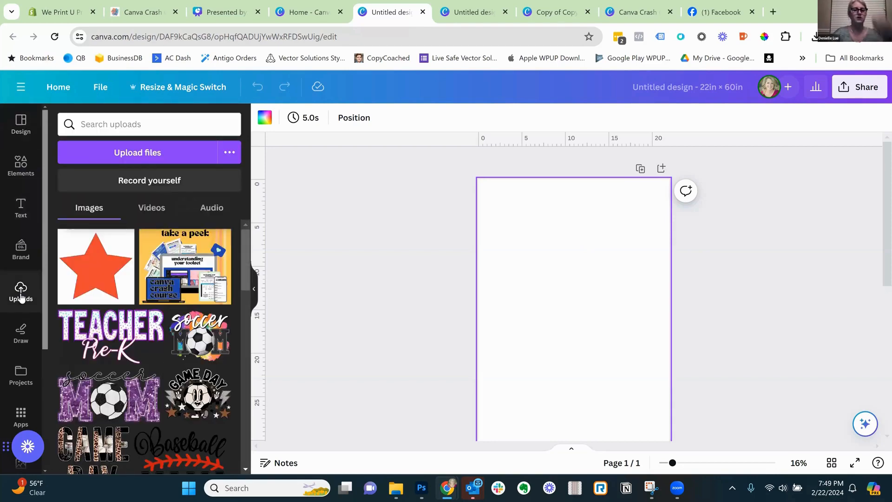
drag(247, 262, 250, 286)
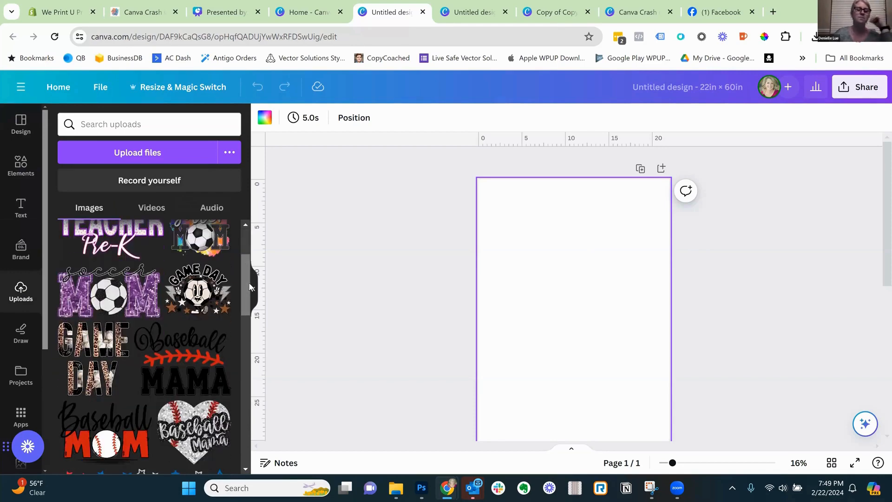
mouse_move(102, 354)
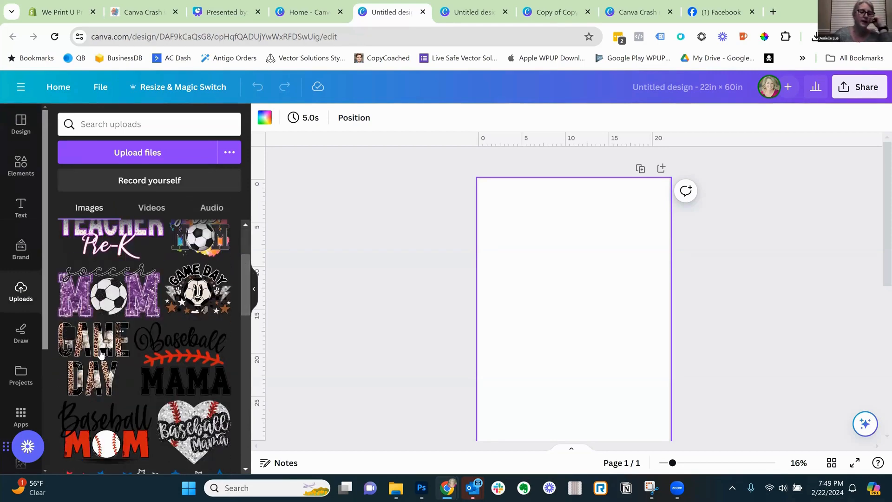
click(101, 354)
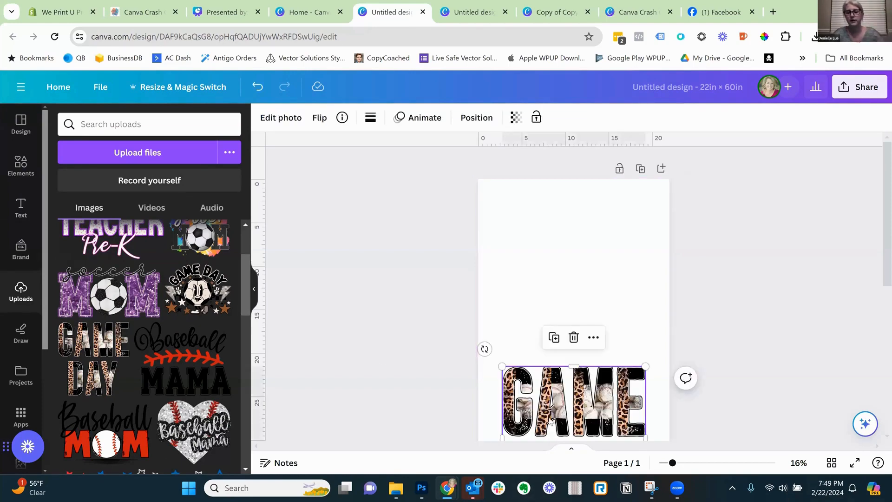
Move the GAME DAY image to the page's top-left corner and scale it down proportionally to about 11 in wide
drag(551, 417, 525, 225)
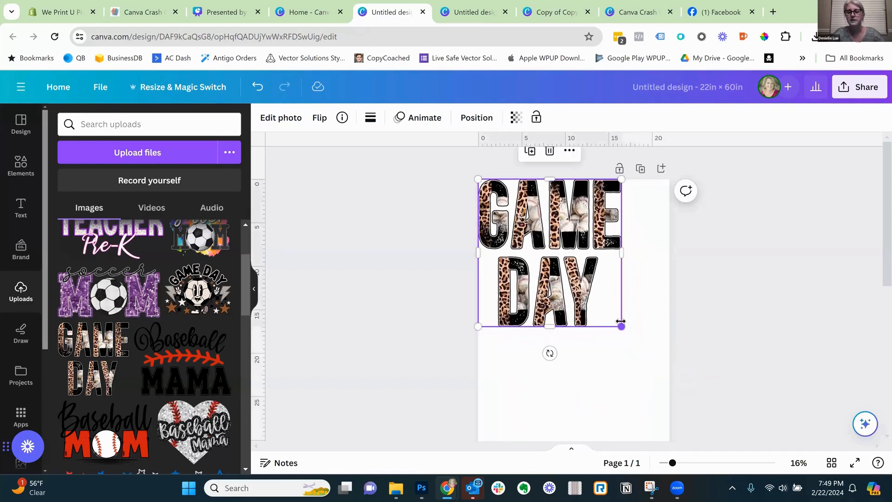
drag(621, 326, 574, 273)
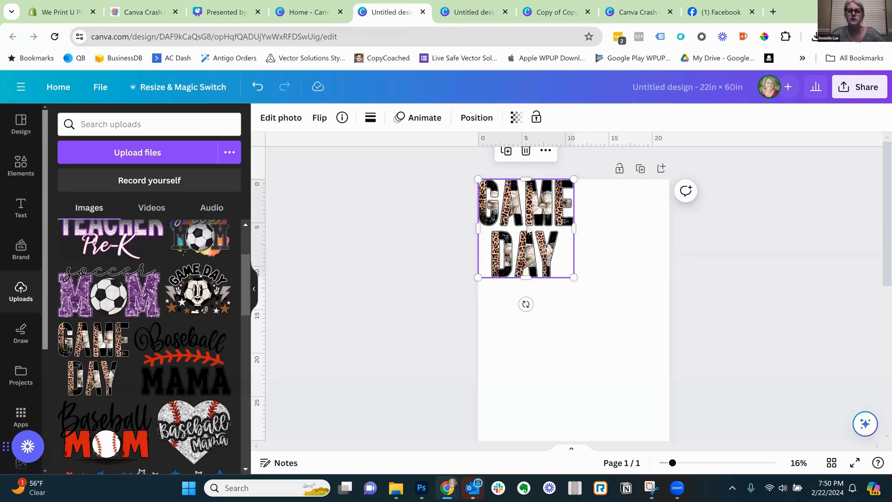
Duplicate the GAME DAY image and place the copy directly beside the original, against the page's right edge
click(592, 320)
click(550, 249)
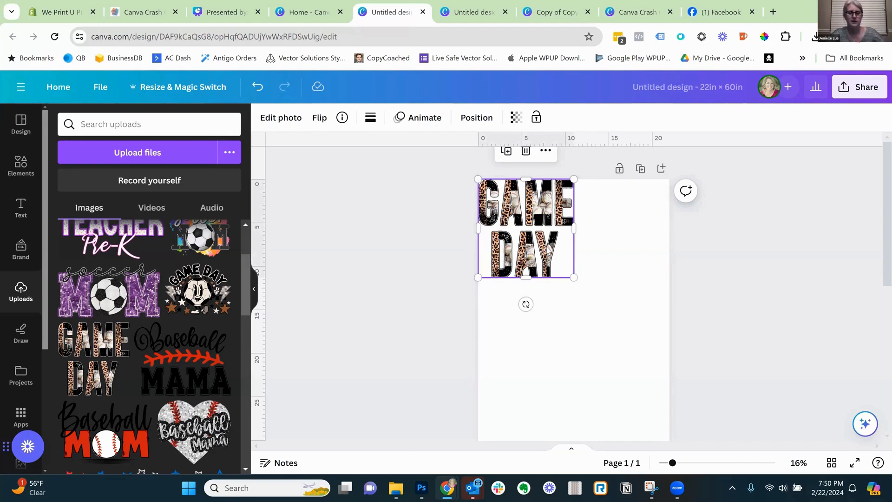
mouse_move(550, 249)
mouse_down()
mouse_move(550, 234)
mouse_move(605, 245)
mouse_move(630, 238)
mouse_move(625, 224)
mouse_up()
click(567, 313)
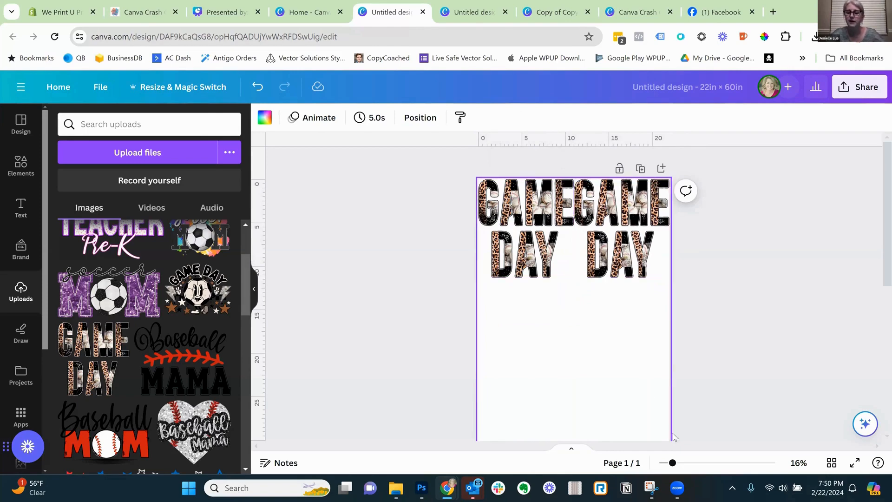
drag(672, 463, 695, 462)
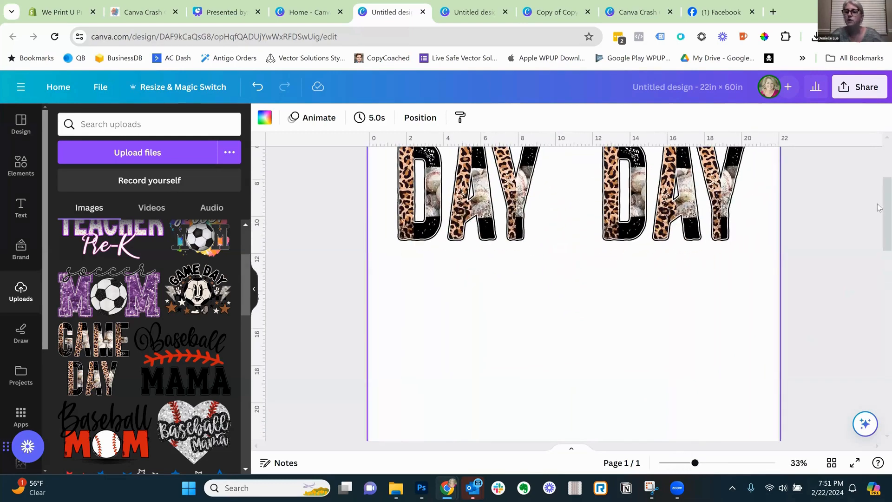
scroll(879, 181, up, 5)
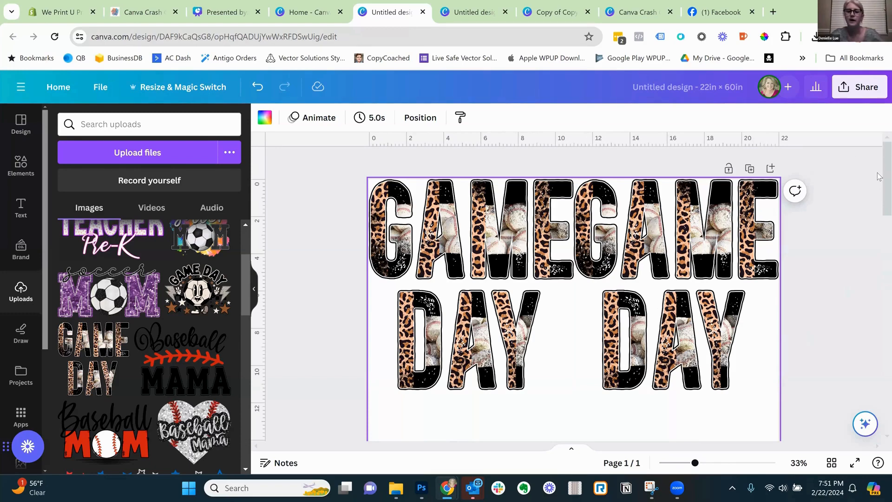
scroll(880, 175, down, 2)
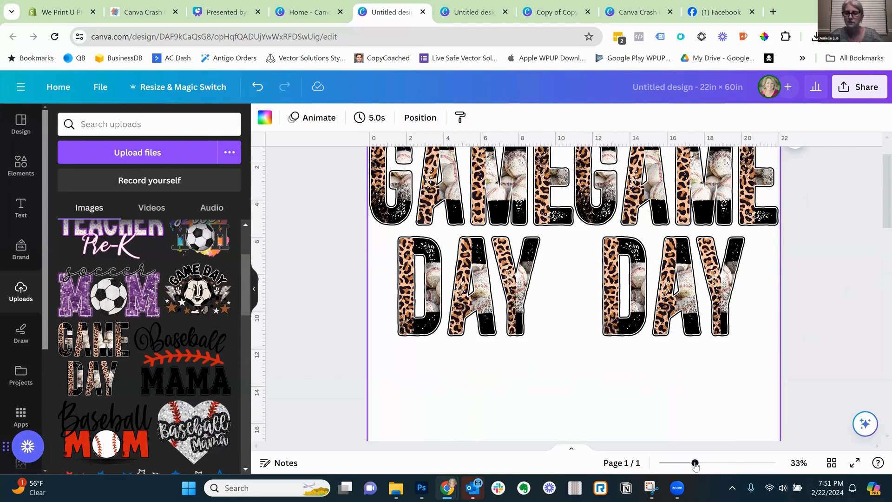
Add the uploaded glitter-heart "Baseball Mama" image to the 22 × 60 in page
drag(696, 463, 684, 463)
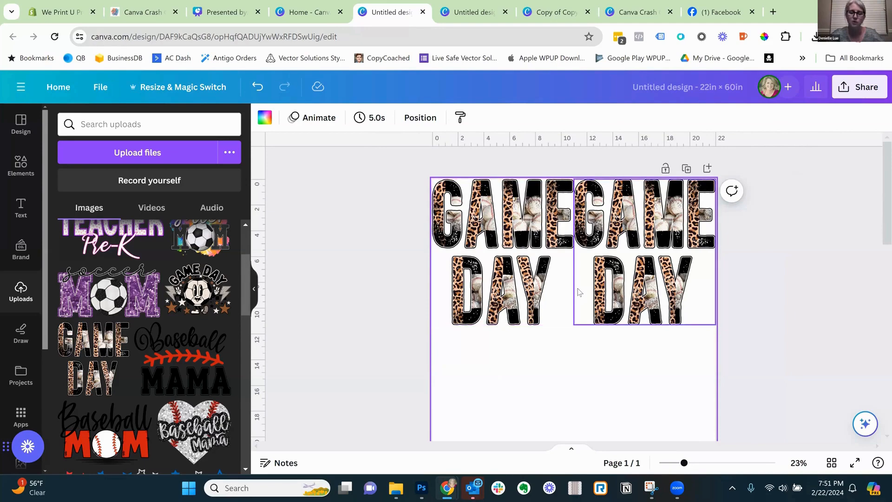
click(175, 432)
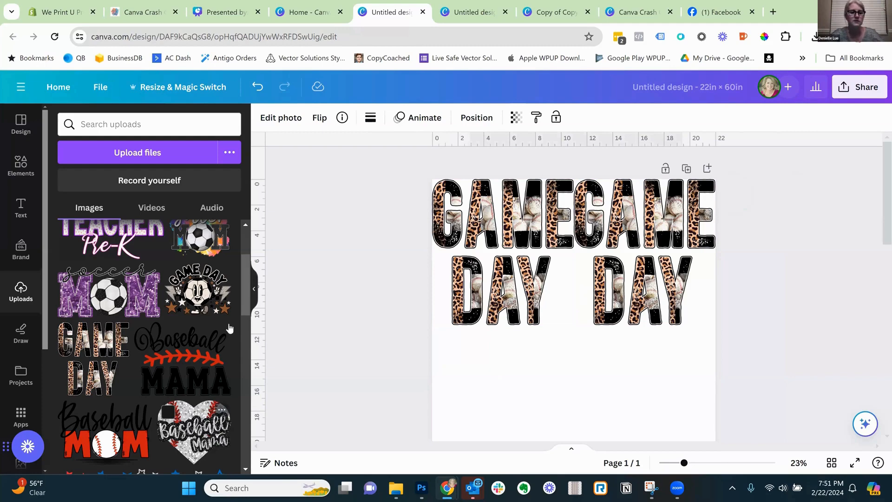
scroll(211, 352, down, 2)
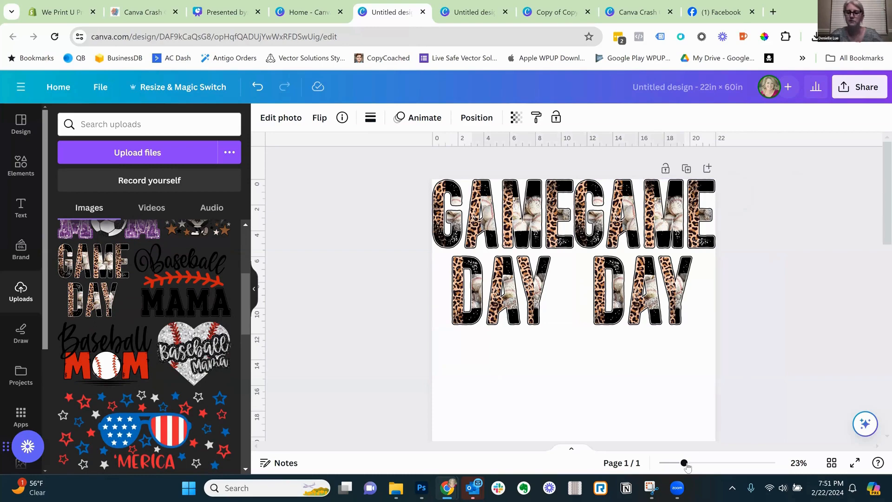
drag(683, 463, 656, 465)
key(Delete)
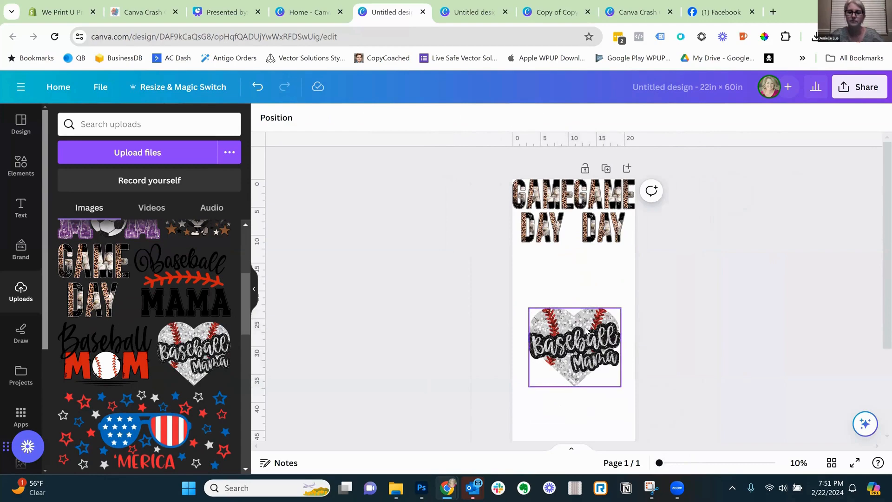
Scale the Baseball Mama heart down to about 3.5 in wide and fit it in the gap between the two DAY words
click(580, 333)
key(Delete)
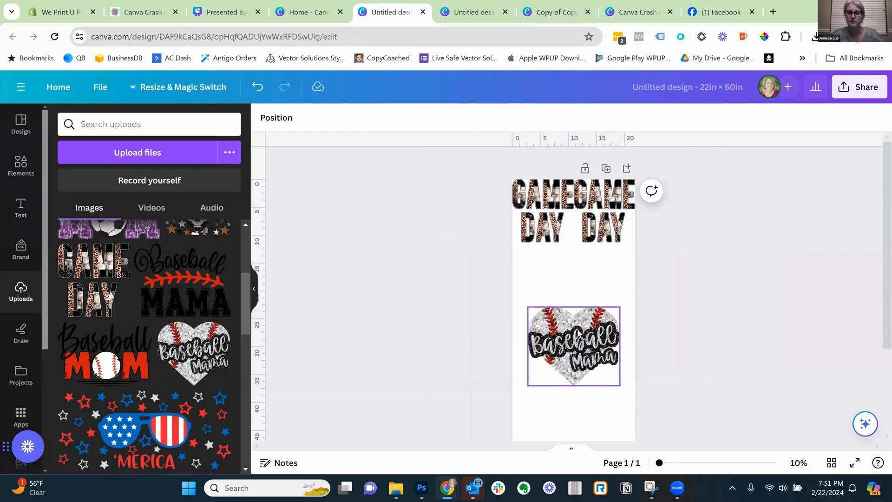
drag(579, 333, 579, 303)
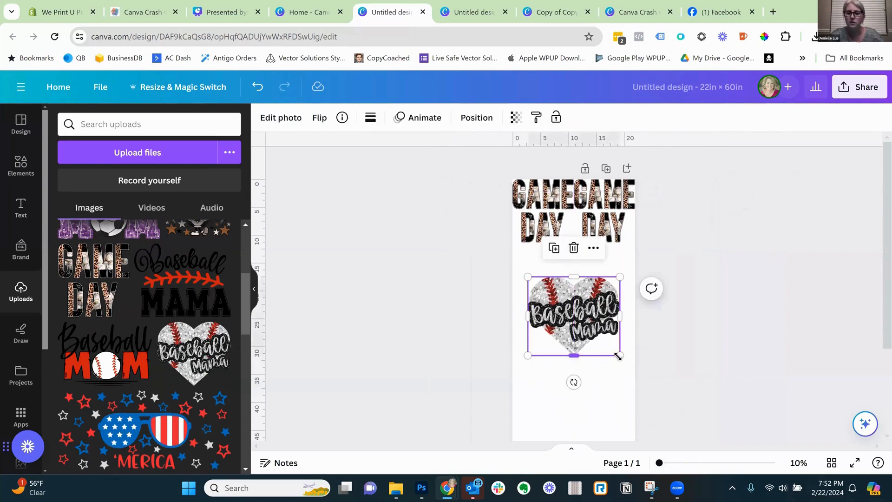
drag(618, 356, 577, 263)
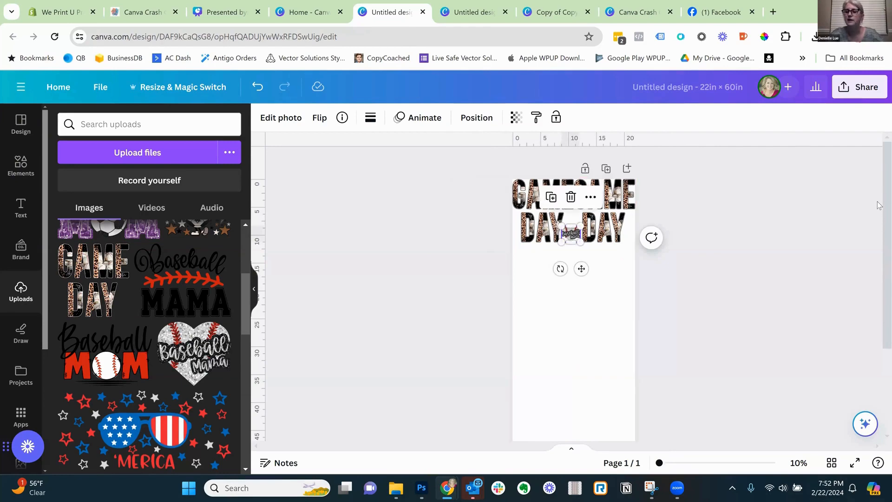
scroll(878, 225, down, 1)
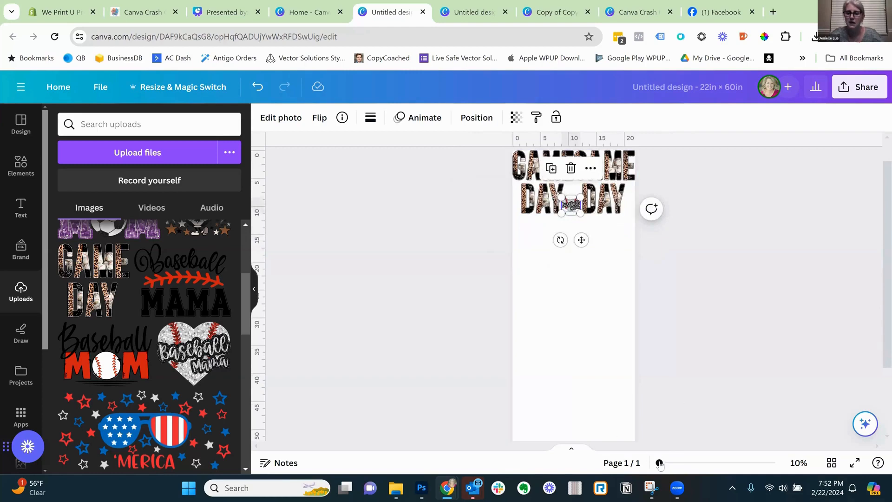
drag(660, 464, 703, 464)
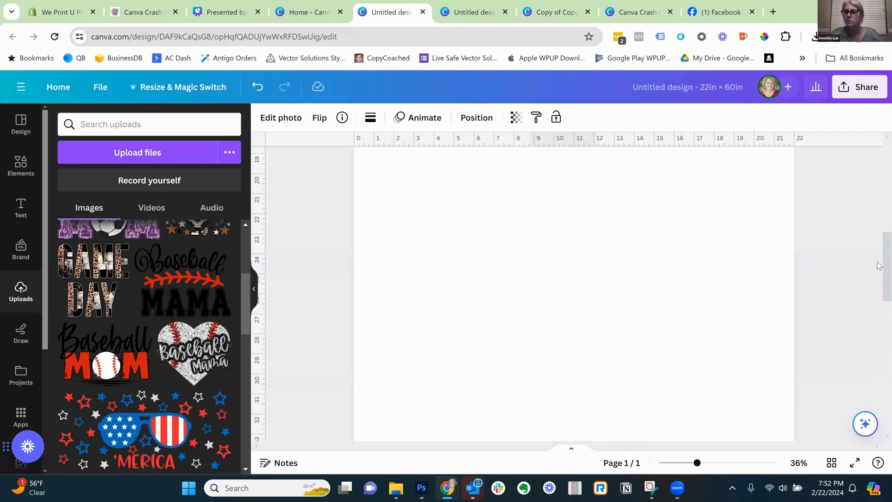
scroll(878, 229, up, 6)
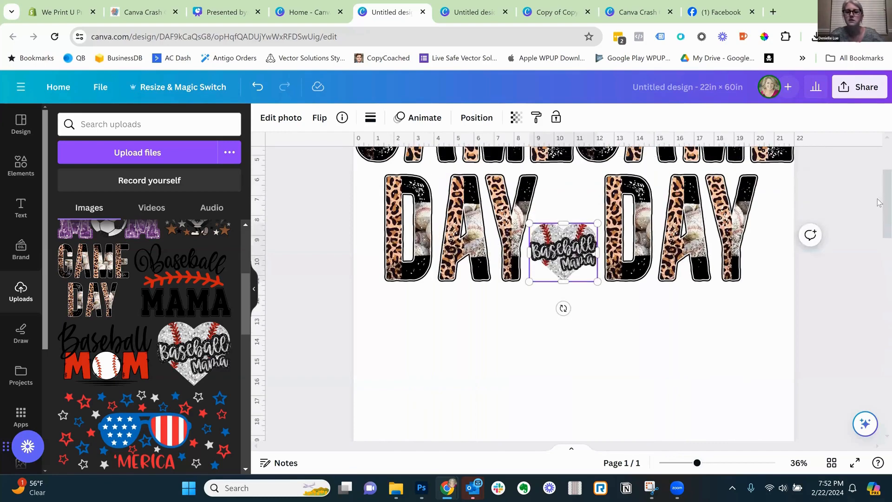
Try grouping the two GAME DAY images with the Baseball Mama heart, and ungroup them again
drag(649, 333, 545, 309)
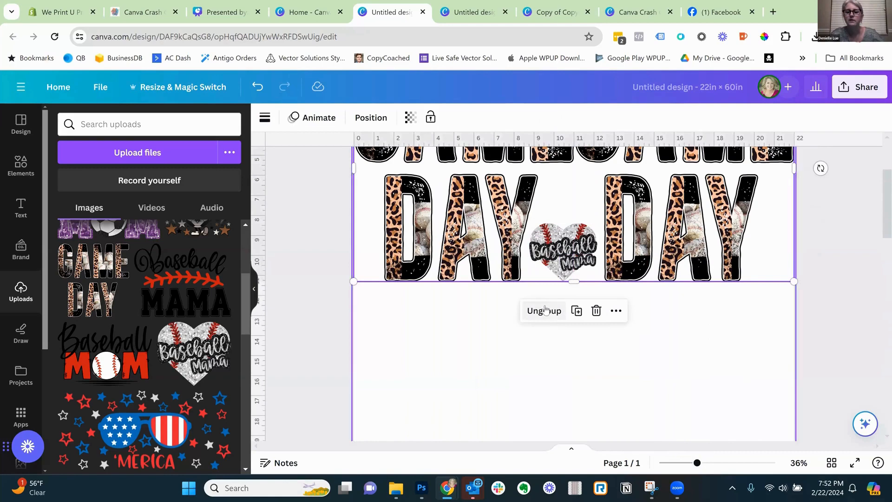
click(545, 310)
click(488, 310)
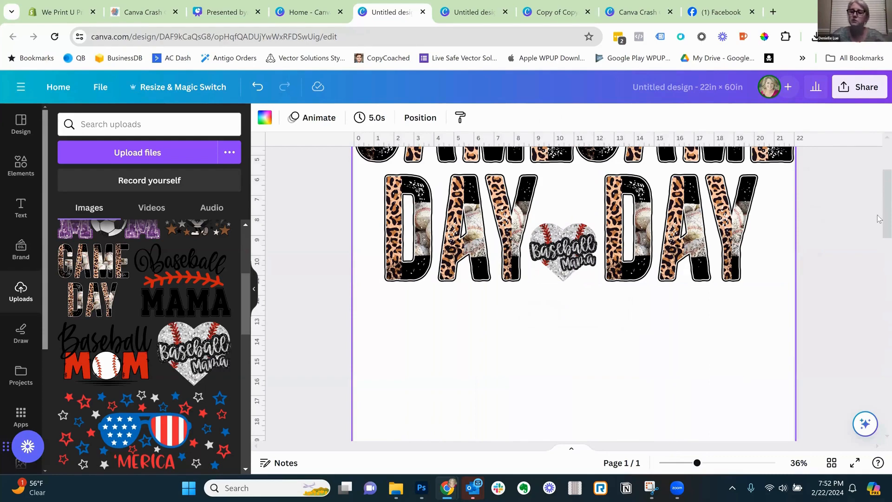
scroll(879, 235, down, 2)
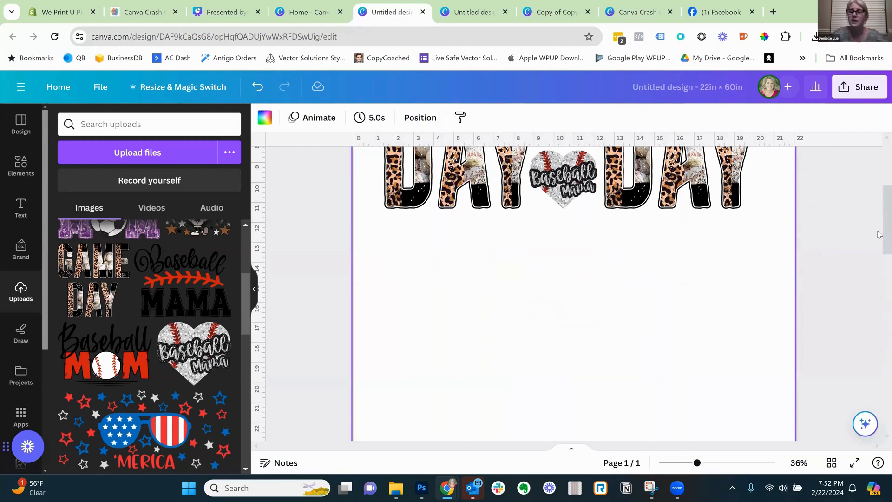
scroll(879, 239, down, 2)
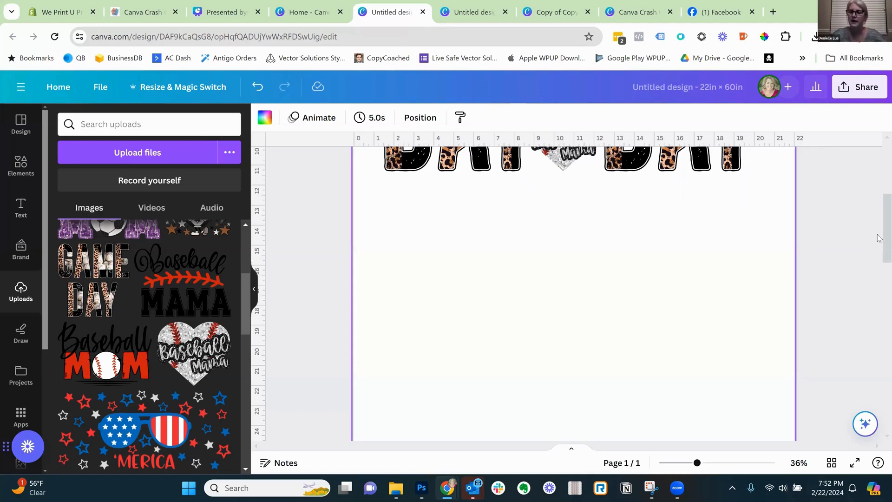
scroll(879, 223, up, 4)
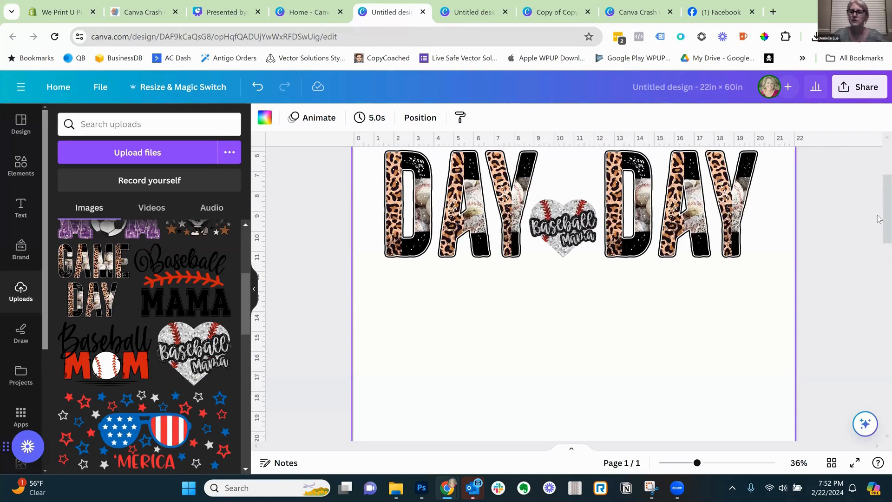
scroll(879, 218, up, 5)
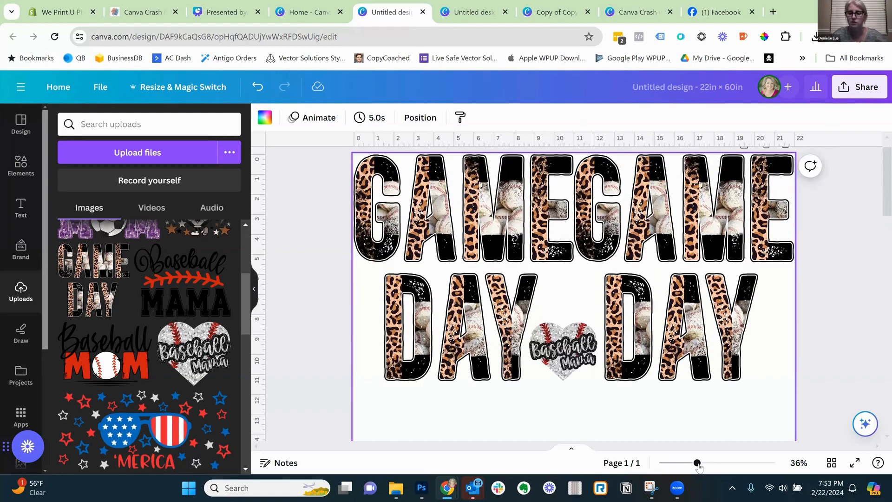
drag(702, 467, 679, 467)
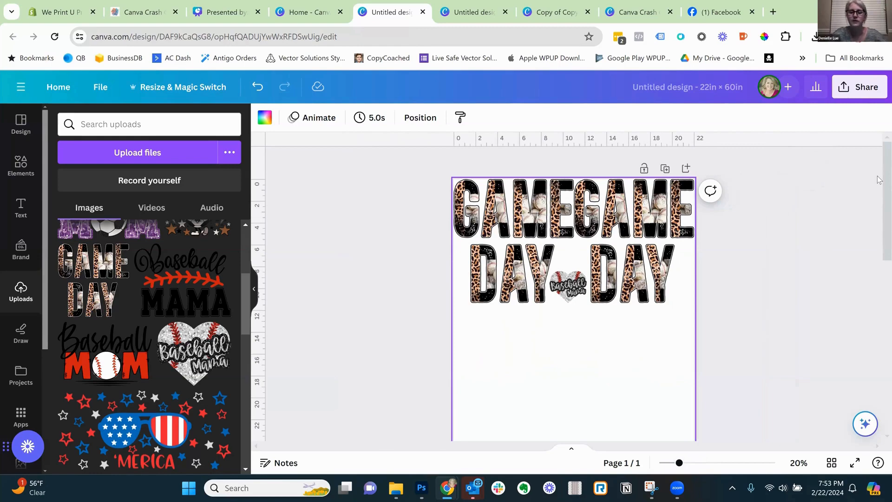
scroll(879, 182, down, 2)
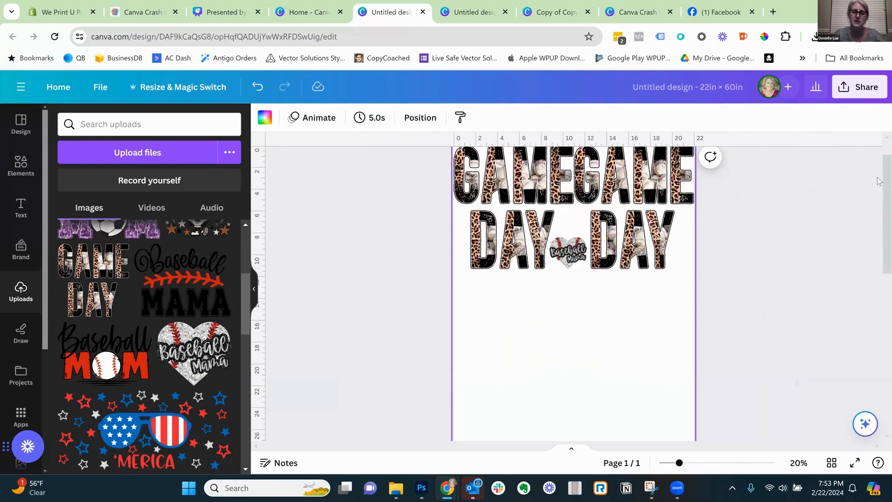
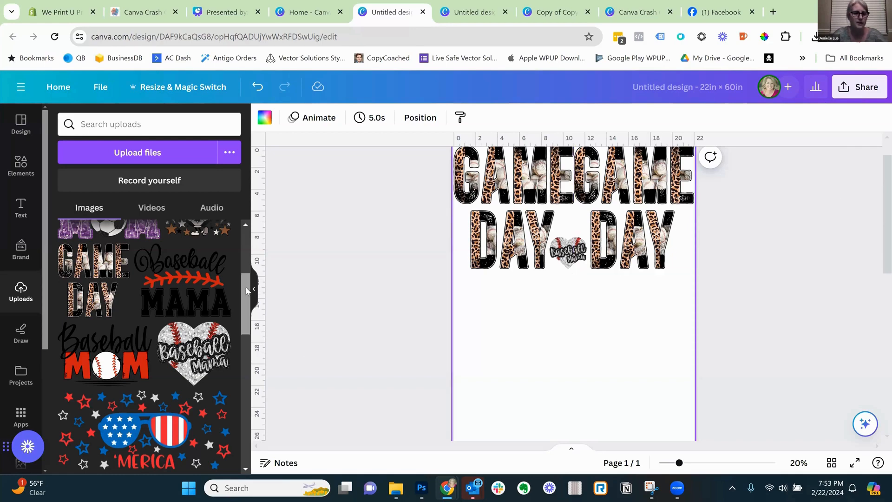
Add the uploaded "Baseball MOM" image, scaled to about 10 in wide, at the page's left edge below the GAME DAY row
scroll(247, 296, down, 1)
scroll(247, 296, down, 2)
scroll(186, 374, up, 3)
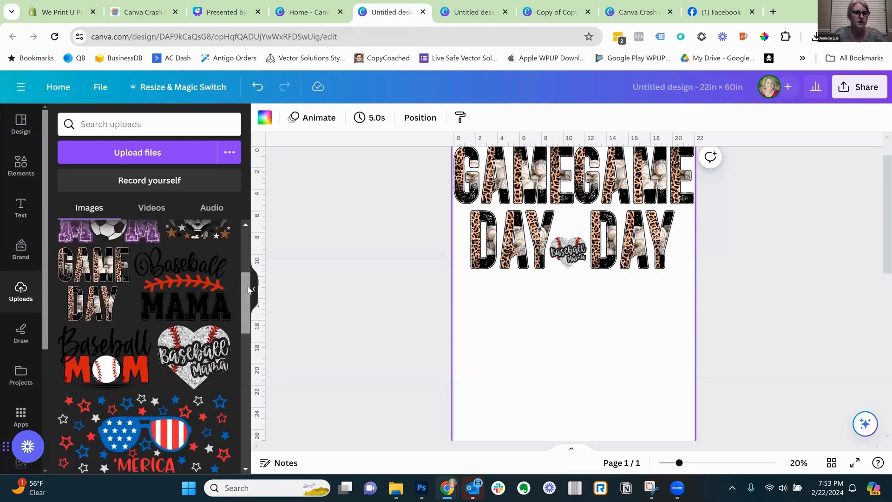
click(108, 374)
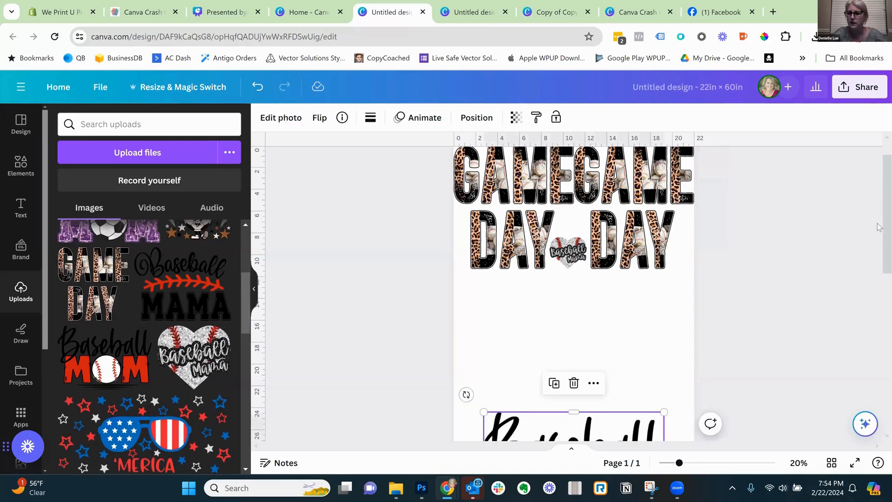
scroll(877, 226, down, 3)
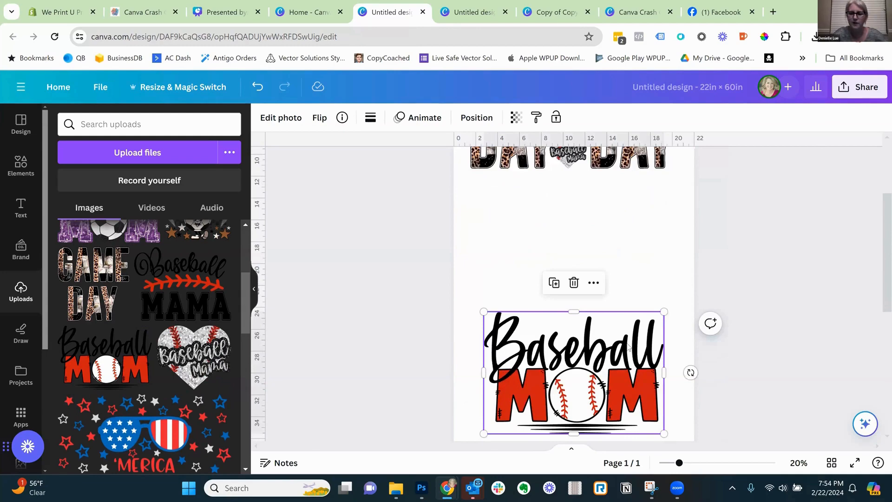
drag(630, 348, 563, 248)
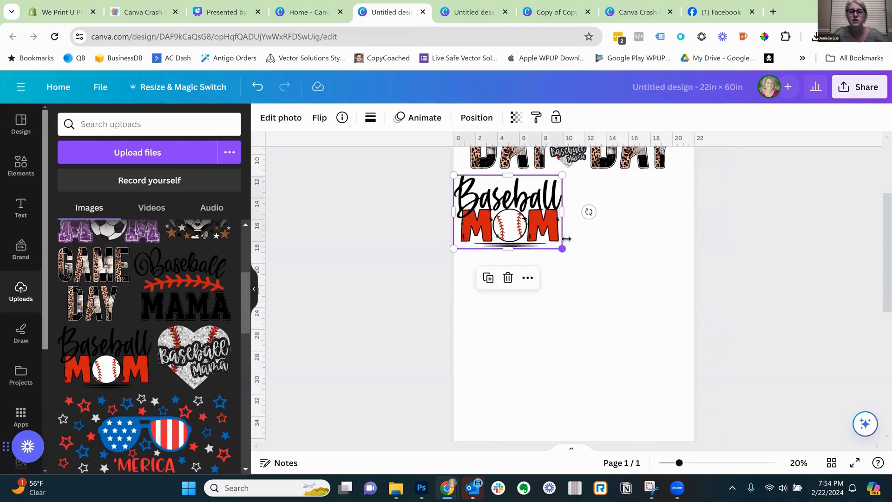
click(586, 287)
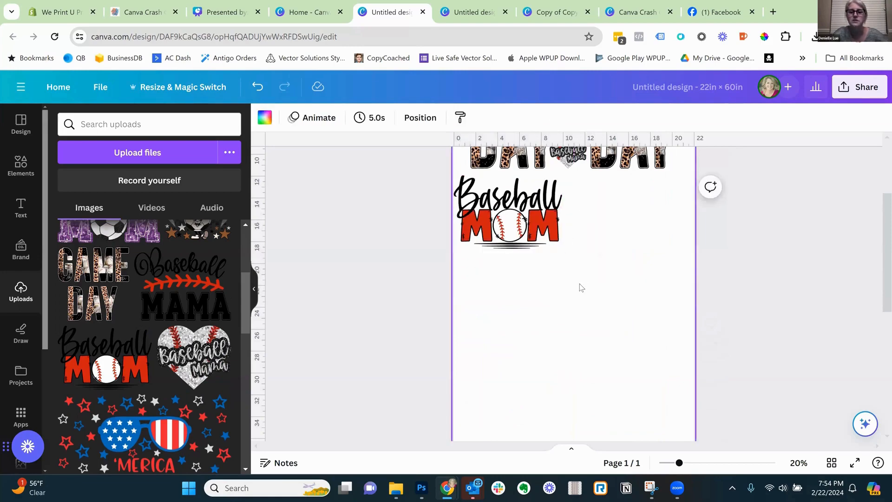
Rotate the Baseball MOM image 90° counterclockwise and keep it near the page's left edge below the GAME DAY row
click(508, 238)
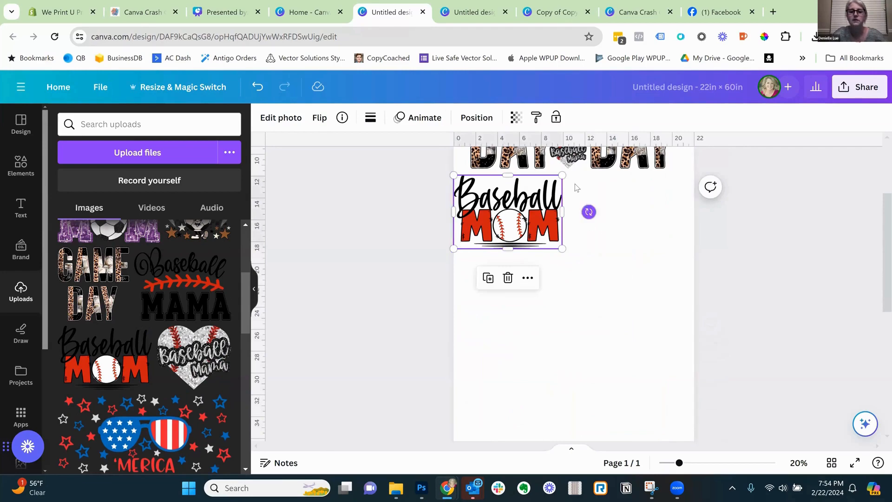
drag(588, 211, 500, 201)
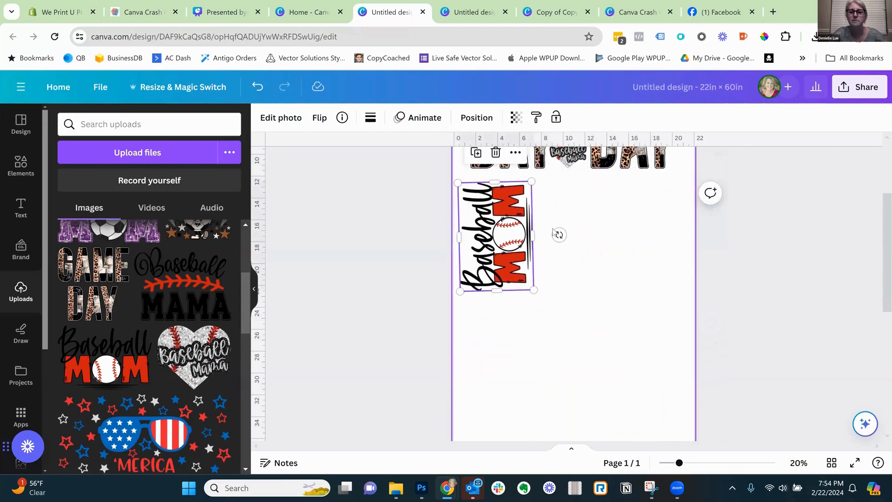
drag(559, 235, 560, 236)
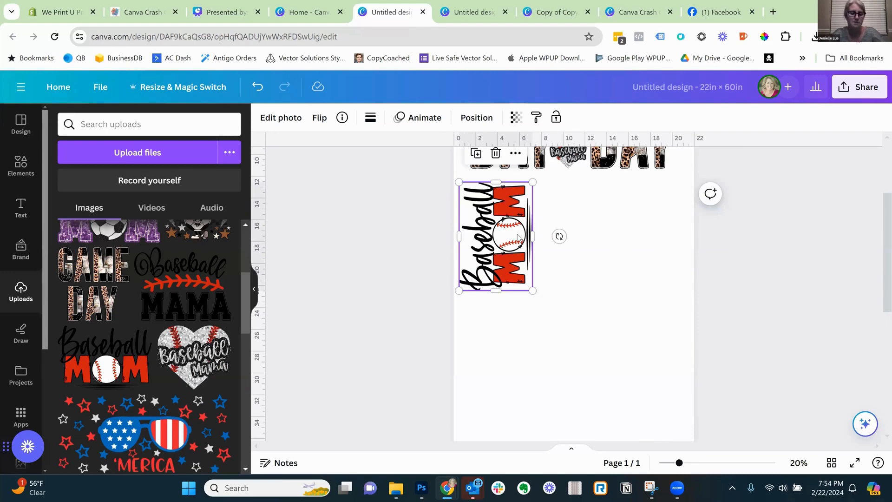
Duplicate the rotated Baseball MOM image twice and line the copies up beside it as a row of three
key(ctrl+d)
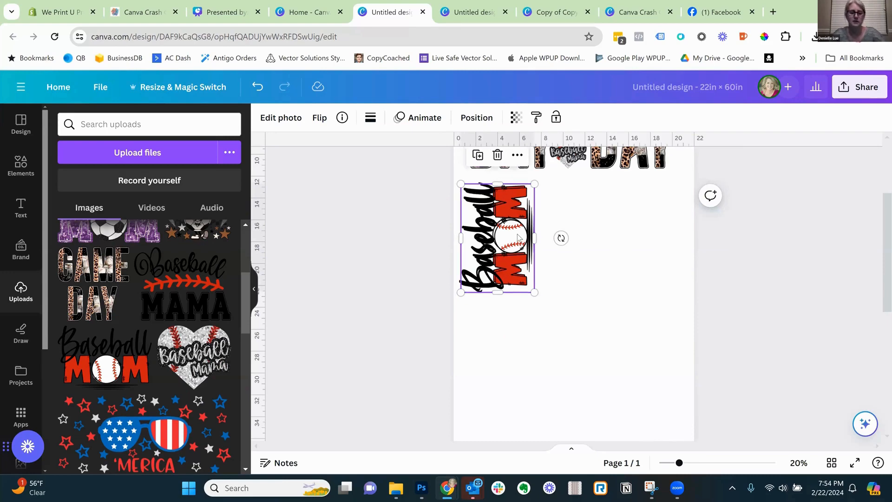
drag(518, 236, 576, 233)
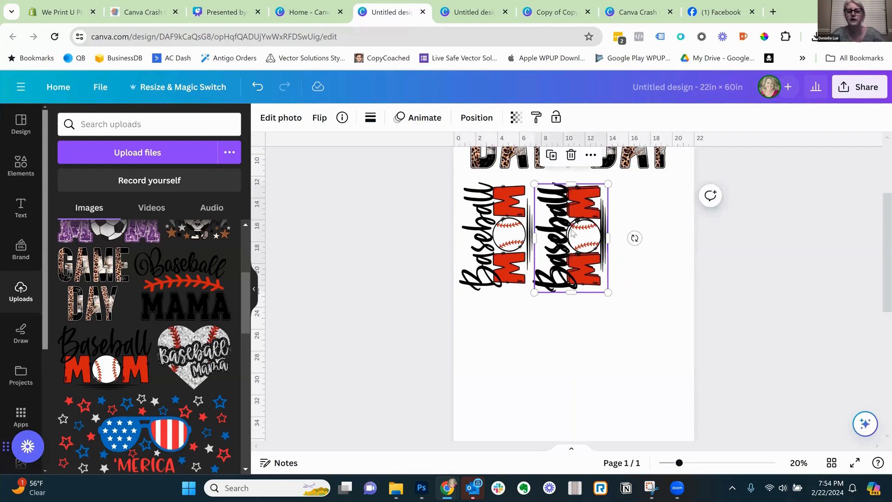
drag(576, 237, 642, 227)
click(600, 315)
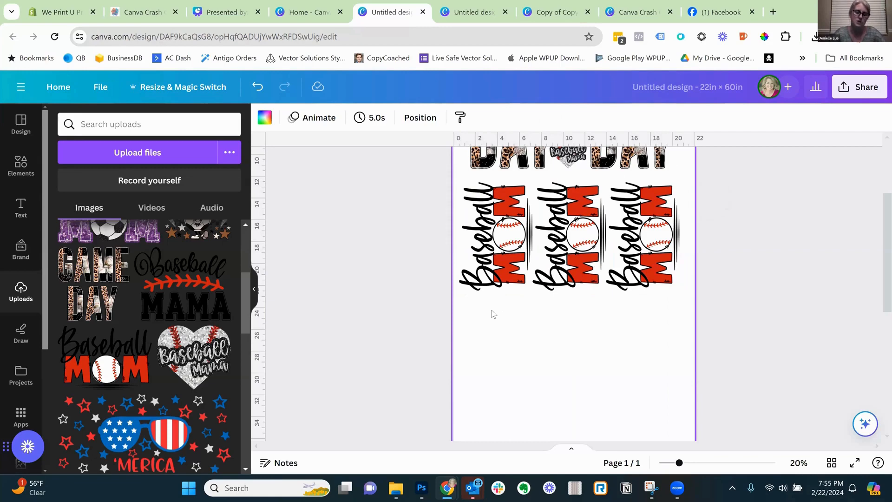
Duplicate the row of three Baseball MOM images and place the copy directly below it with a small gap
drag(491, 309, 653, 217)
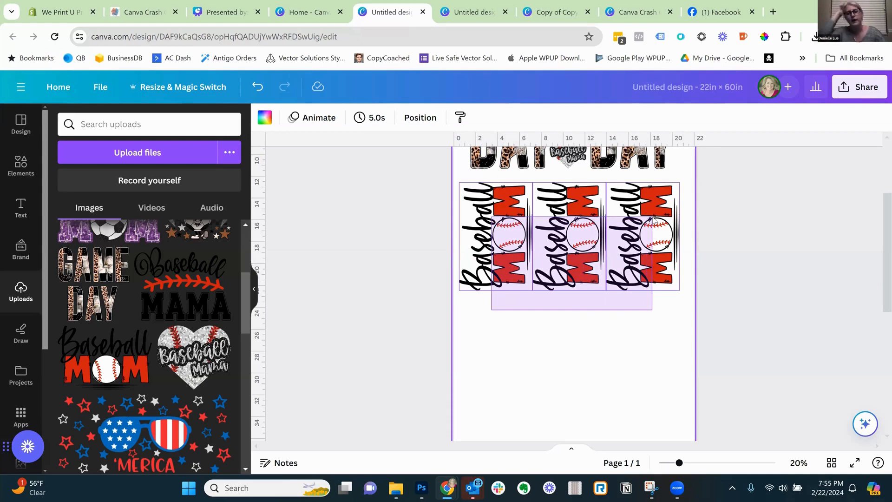
drag(654, 221, 654, 220)
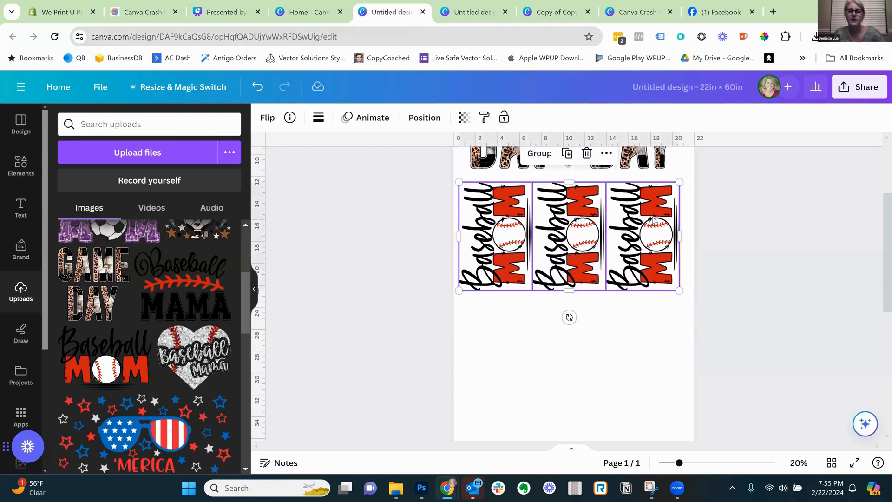
key(ctrl+d)
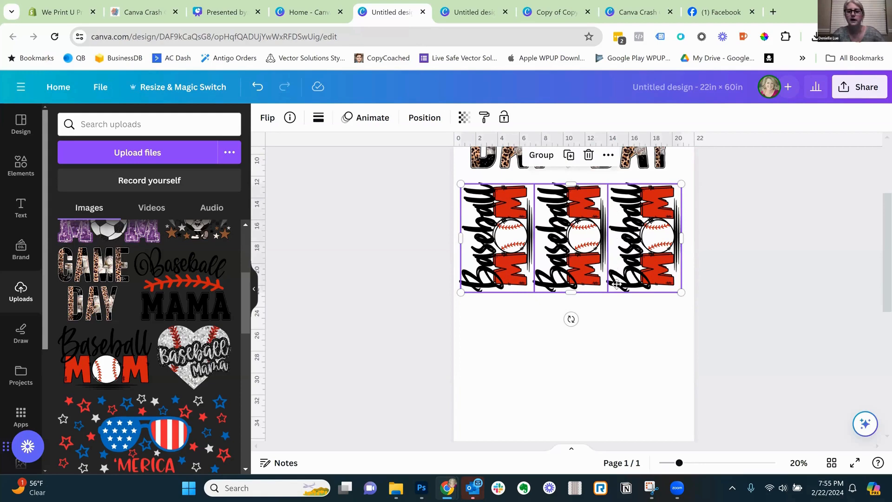
drag(615, 283, 611, 318)
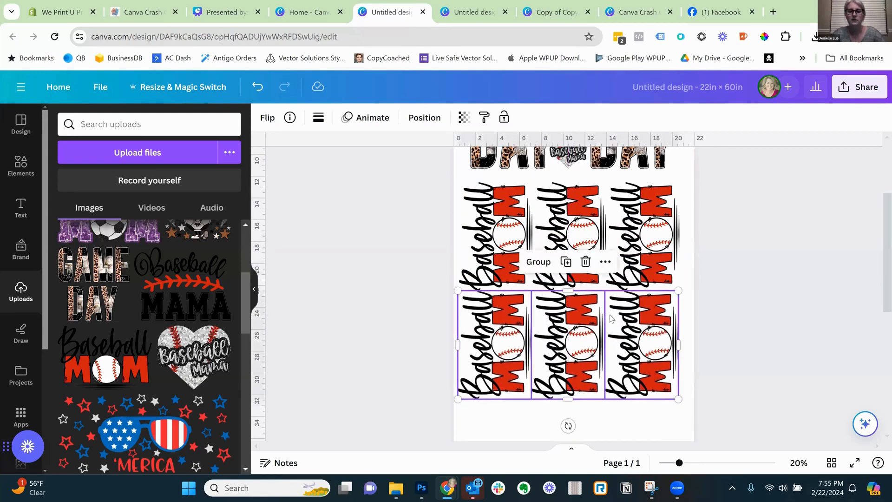
key(Down)
key(Down)
key(Down)
key(Down)
key(Down)
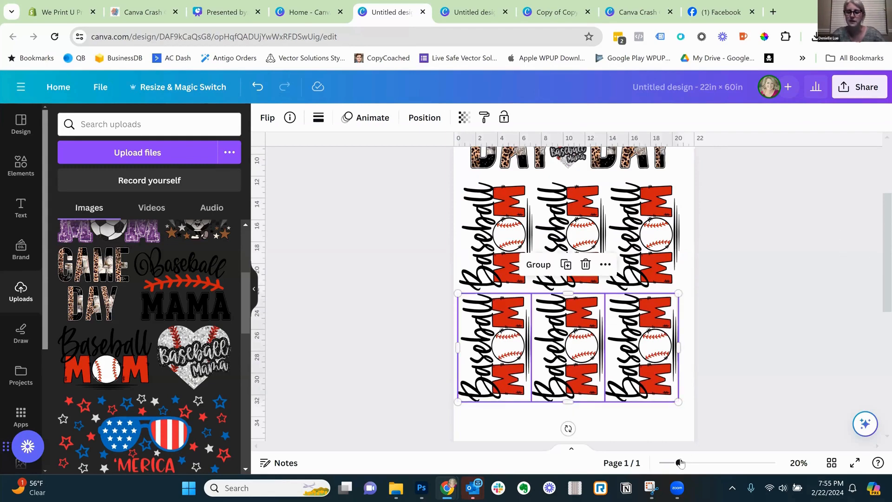
Duplicate the lower row of three Baseball MOM images and place the copy directly below as a third row
drag(679, 462, 663, 467)
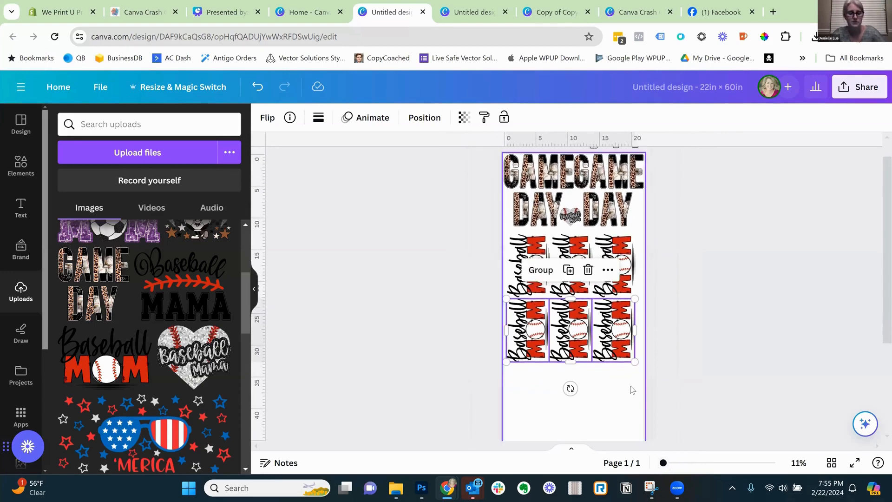
key(ctrl+d)
drag(570, 388, 577, 409)
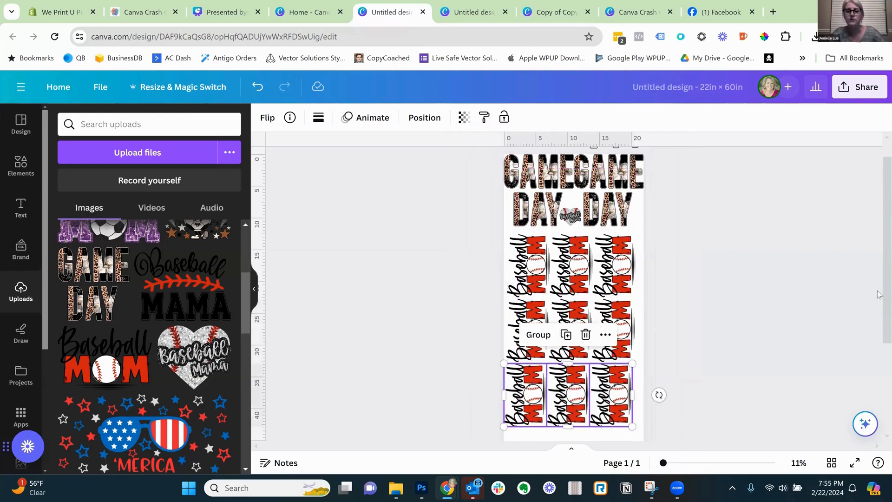
scroll(878, 306, down, 1)
scroll(878, 306, down, 2)
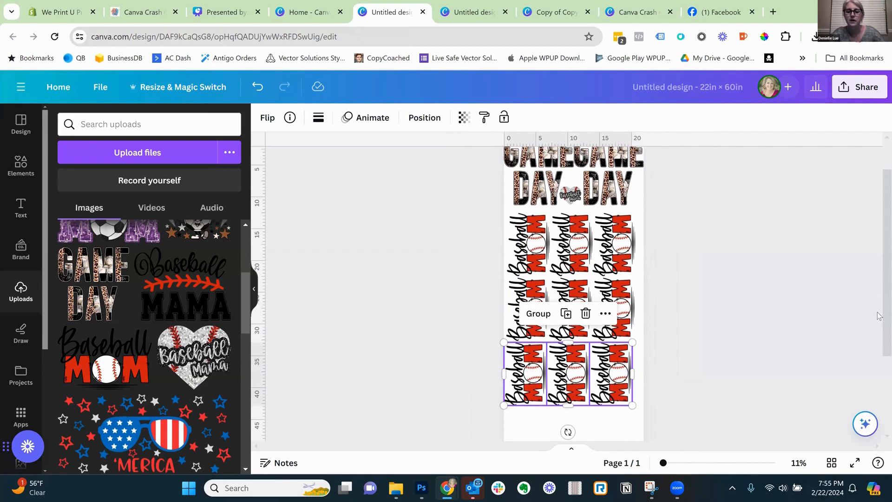
click(548, 418)
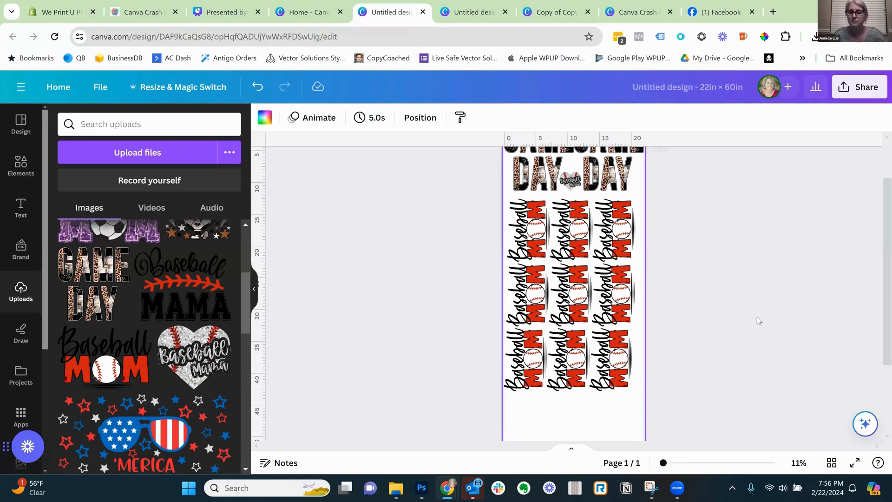
Add the uploaded Baseball Mama heart, scaled to about 3.5 in wide, at the page's left edge below the Baseball MOM rows
scroll(878, 238, down, 5)
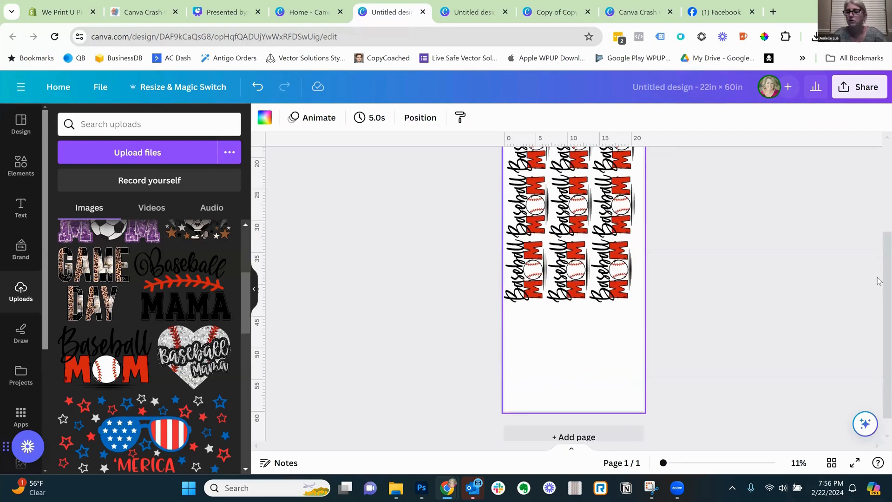
scroll(879, 280, up, 5)
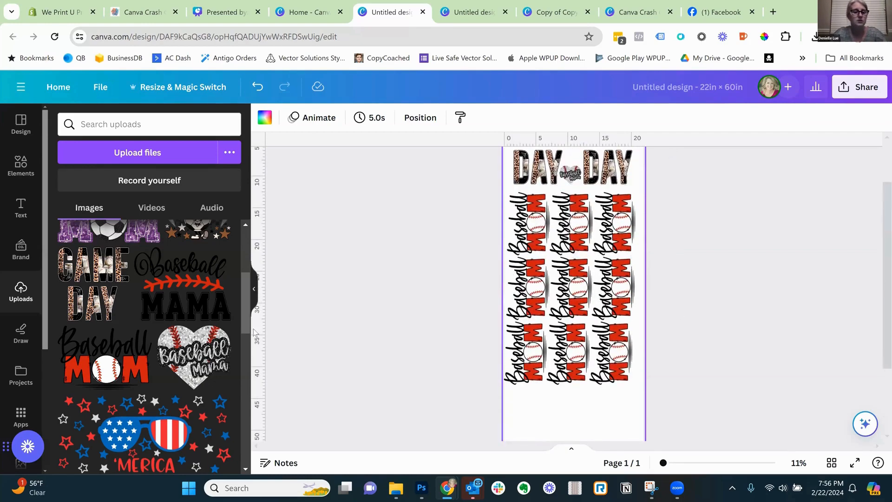
click(188, 357)
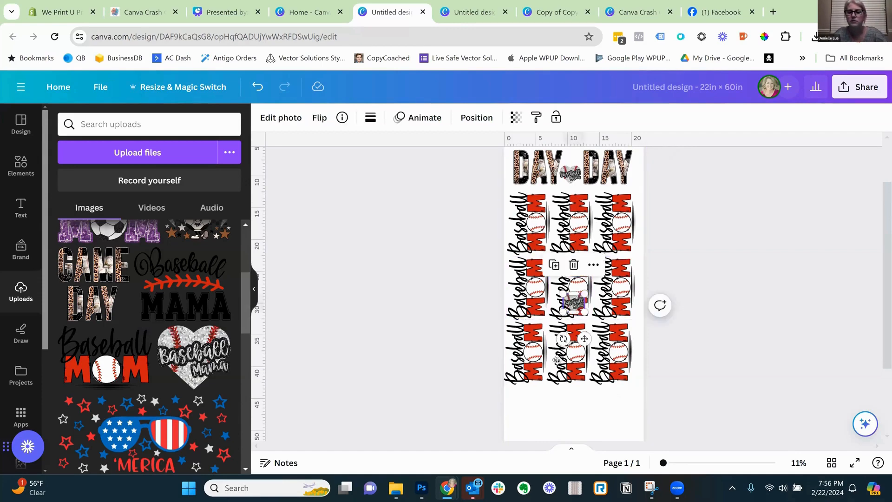
drag(574, 306, 517, 390)
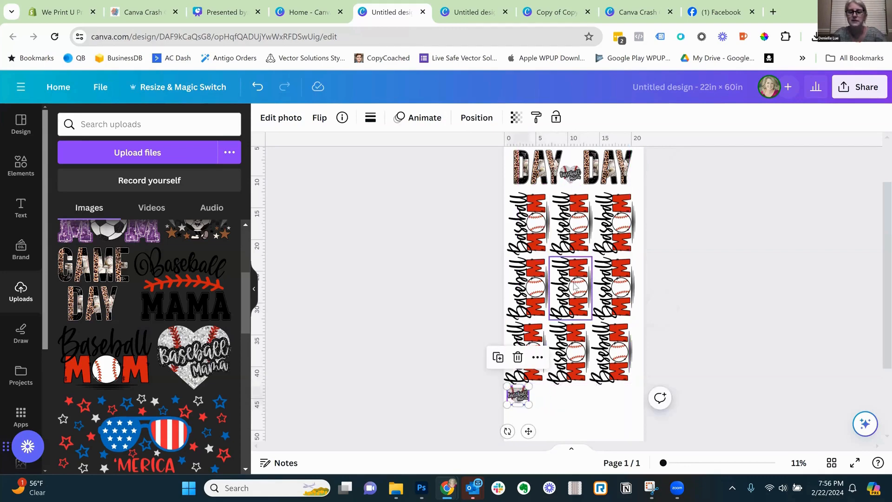
scroll(879, 231, down, 3)
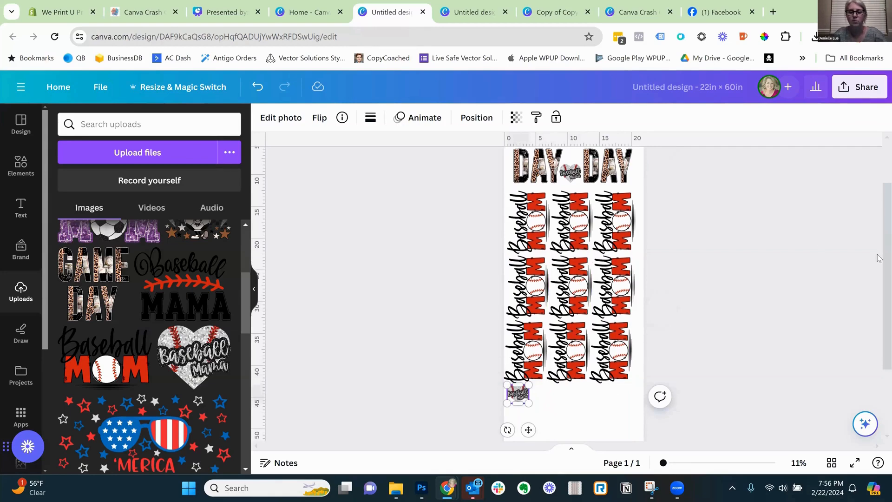
click(566, 376)
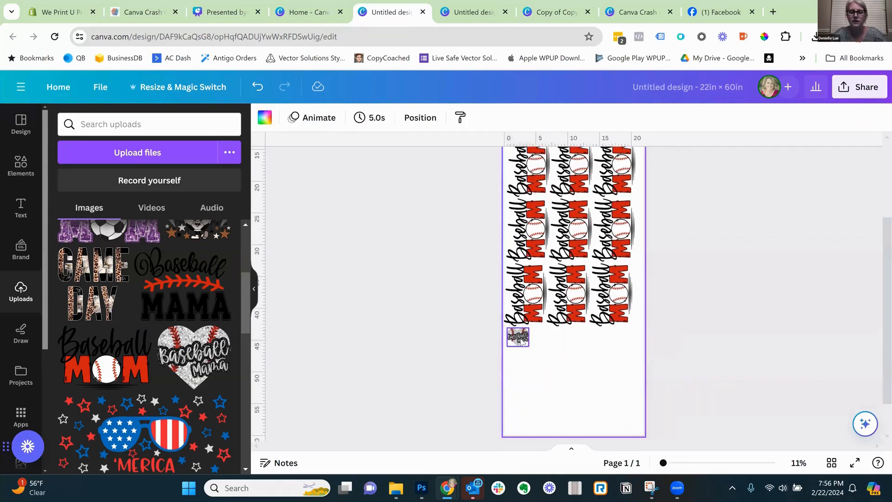
Duplicate the Baseball Mama heart, then duplicate the resulting pair, lining the hearts up as an evenly spaced row of four
click(522, 340)
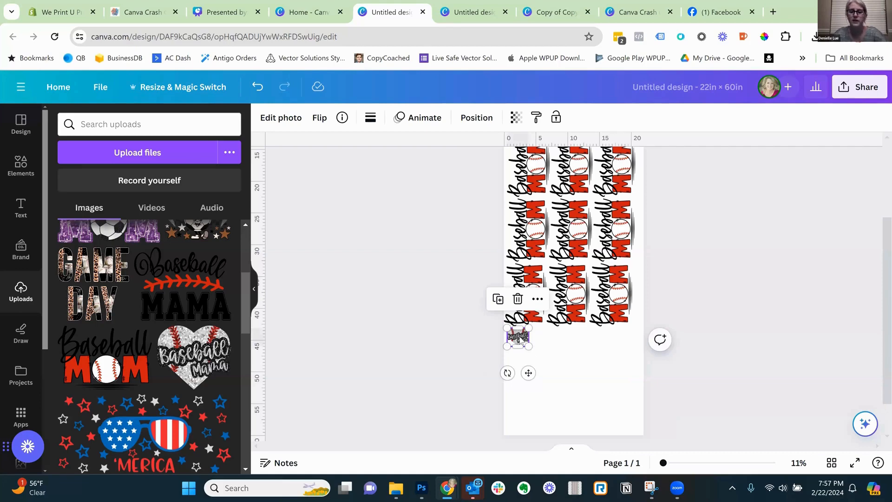
drag(521, 339, 542, 341)
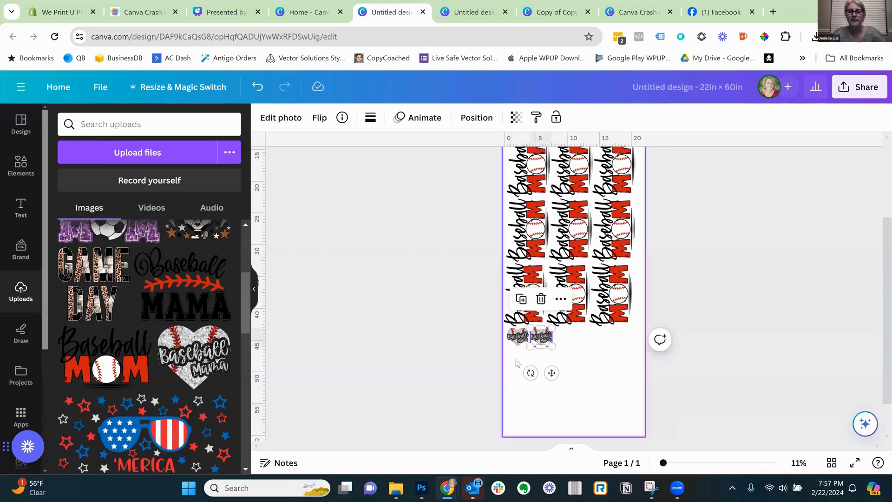
drag(507, 360, 545, 331)
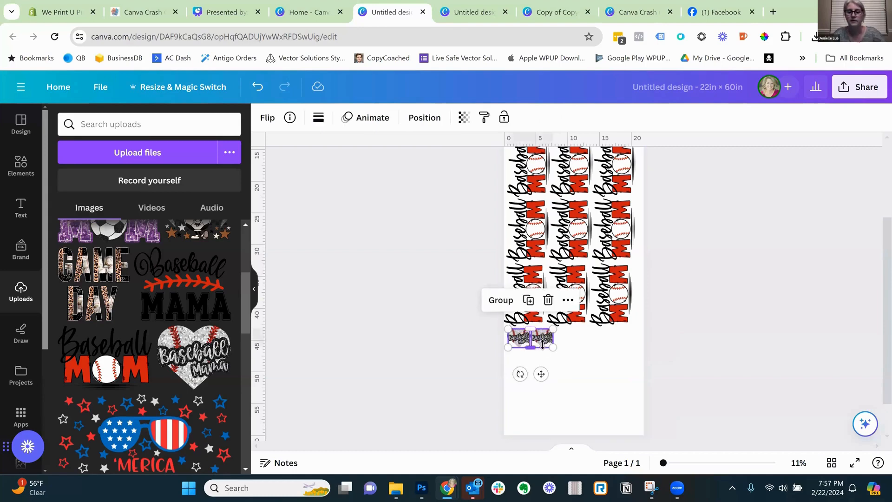
drag(543, 368, 578, 392)
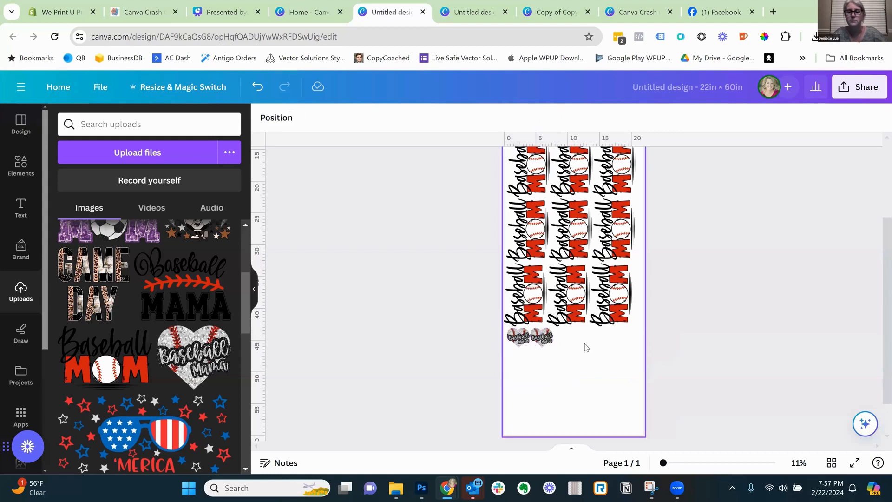
click(519, 346)
shift+click(546, 343)
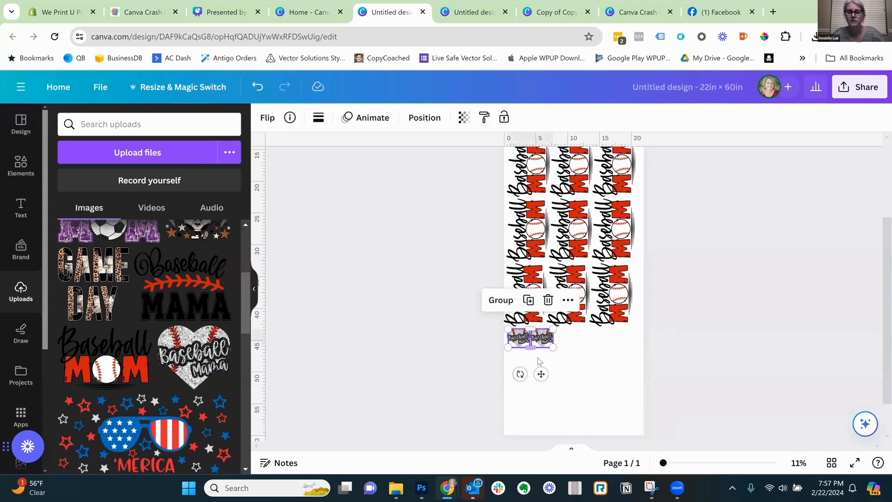
drag(571, 373, 590, 374)
click(590, 373)
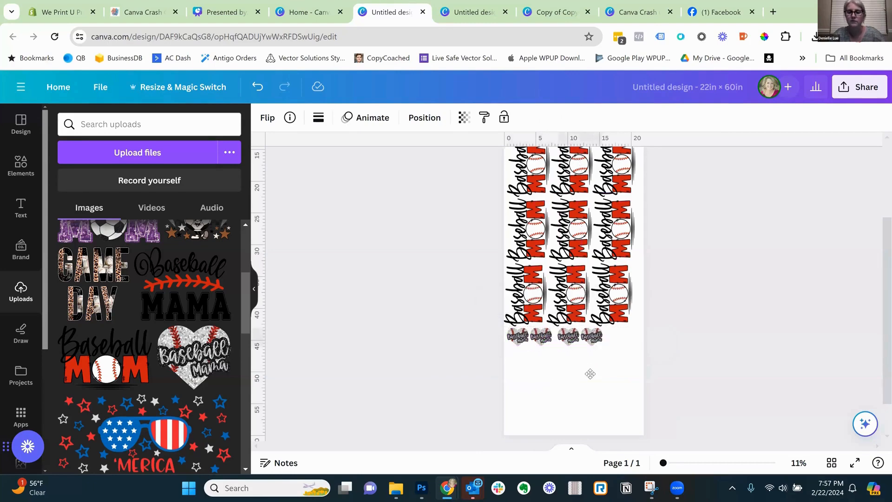
key(Left)
key(Left)
key(Left)
key(Left)
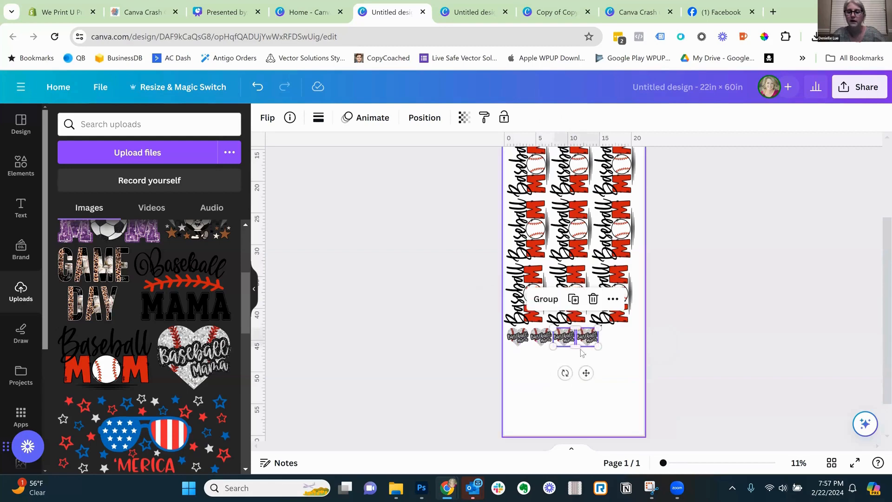
Duplicate the last Baseball Mama heart and place the copy beside it as the fifth heart in the row
click(582, 354)
click(589, 343)
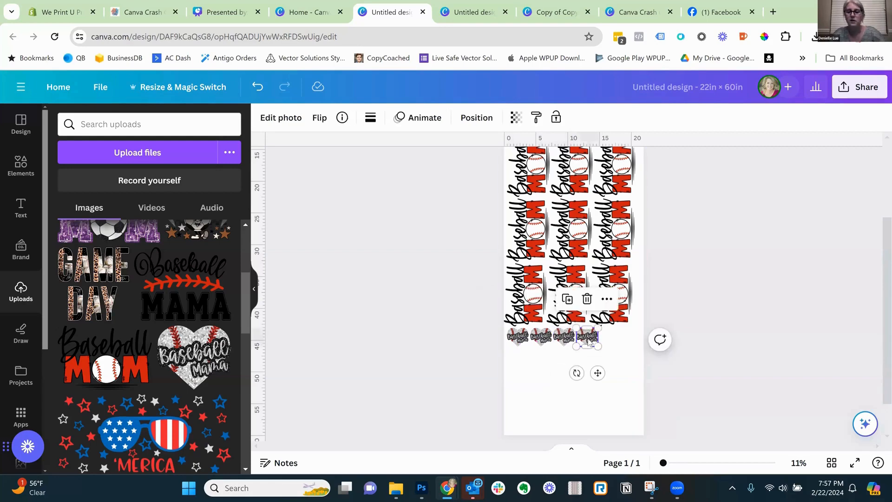
drag(590, 343, 594, 345)
drag(624, 339, 617, 338)
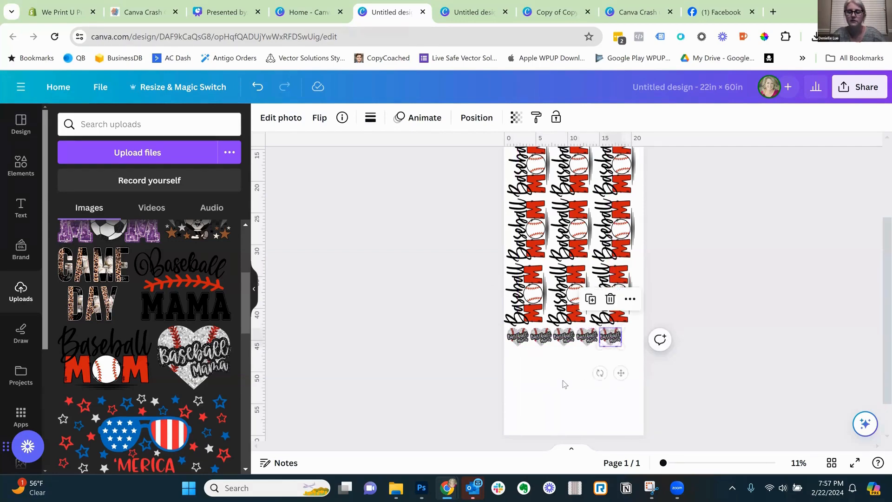
click(564, 382)
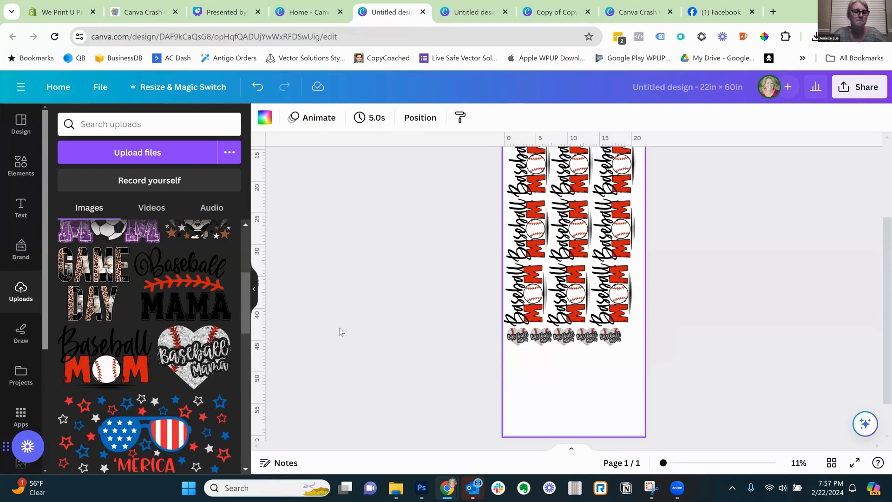
Add the VACAY MODE image rotated 90° counterclockwise, scaled to about 8 × 13.5 in, in the page's bottom-left corner below the hearts
scroll(242, 334, down, 6)
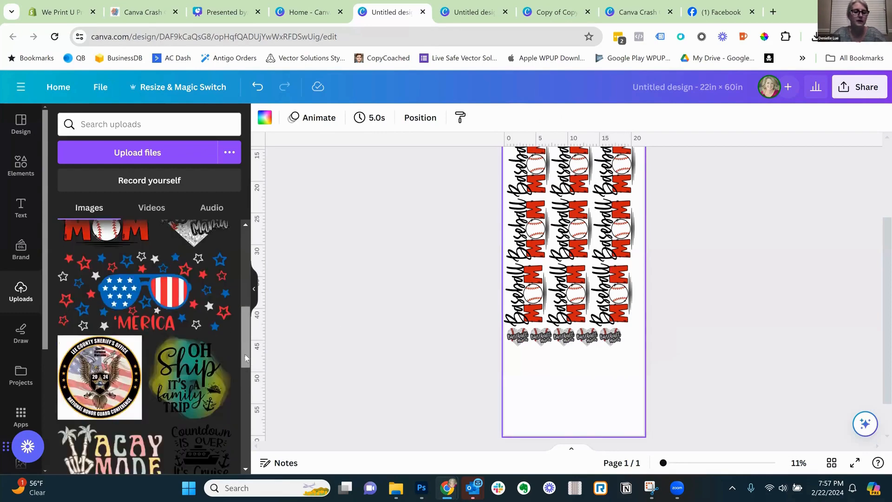
click(108, 342)
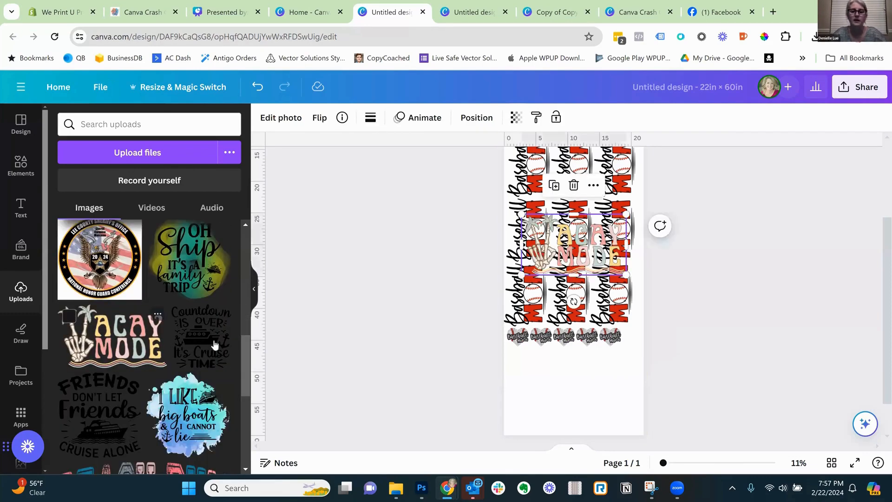
drag(585, 299, 581, 366)
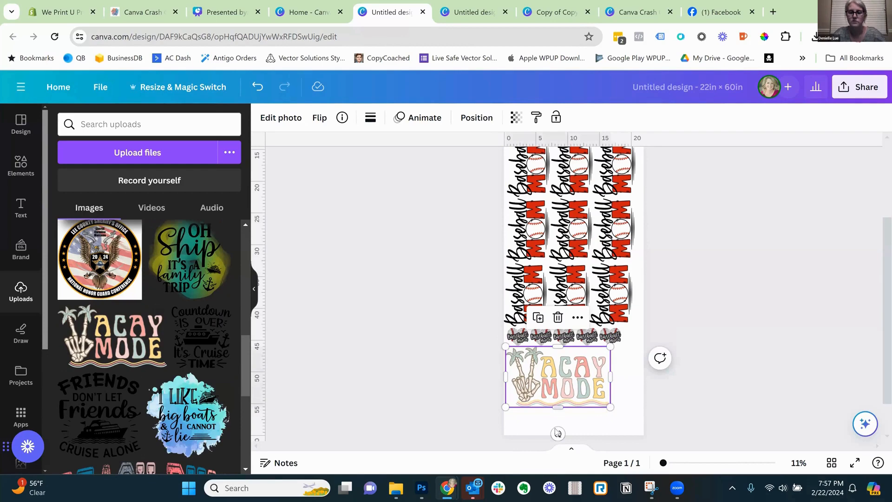
drag(558, 433, 548, 377)
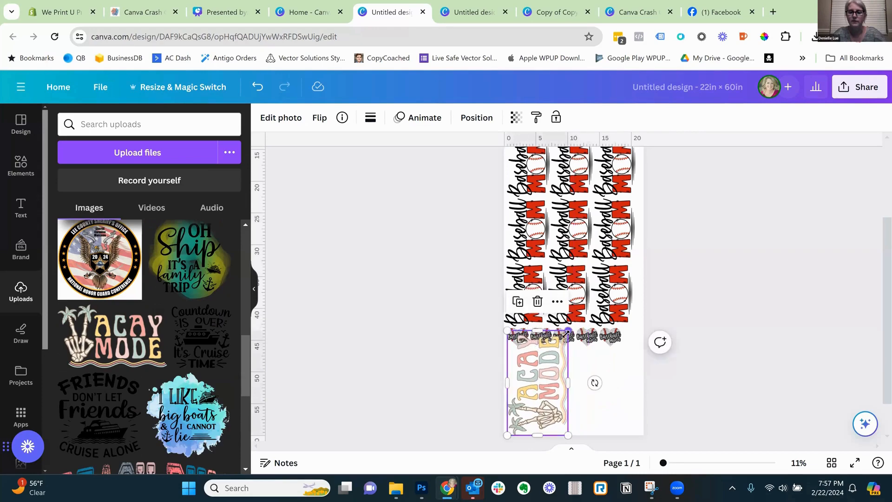
drag(567, 331, 557, 348)
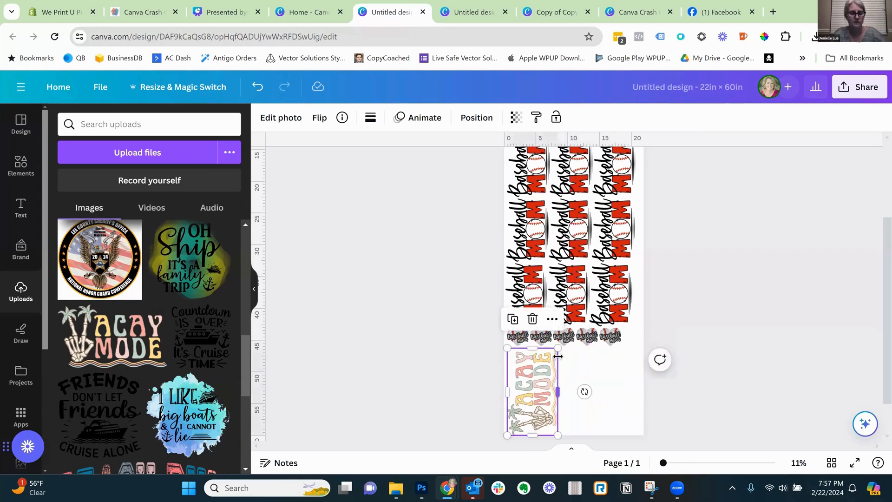
Duplicate the rotated VACAY MODE image and place the copy close beside it on its right
key(ctrl+d)
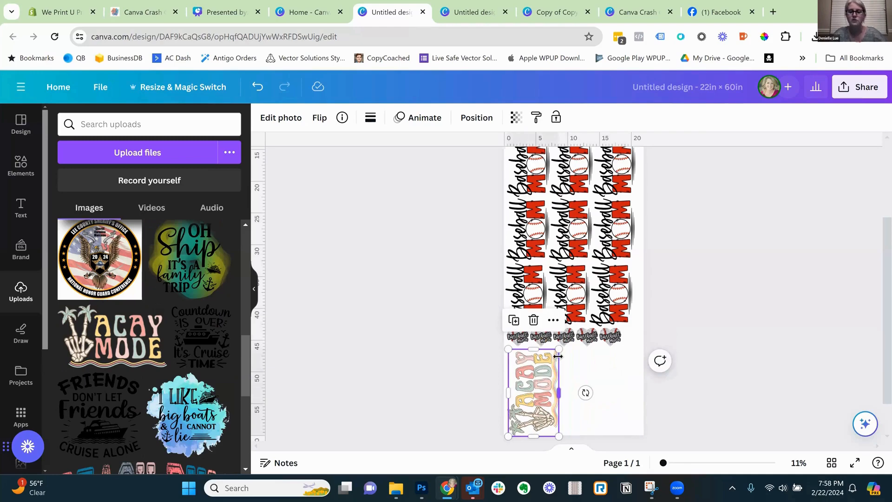
drag(535, 372, 590, 369)
key(Left)
key(Left)
key(Left)
key(Left)
key(Left)
key(Left)
key(Left)
key(Left)
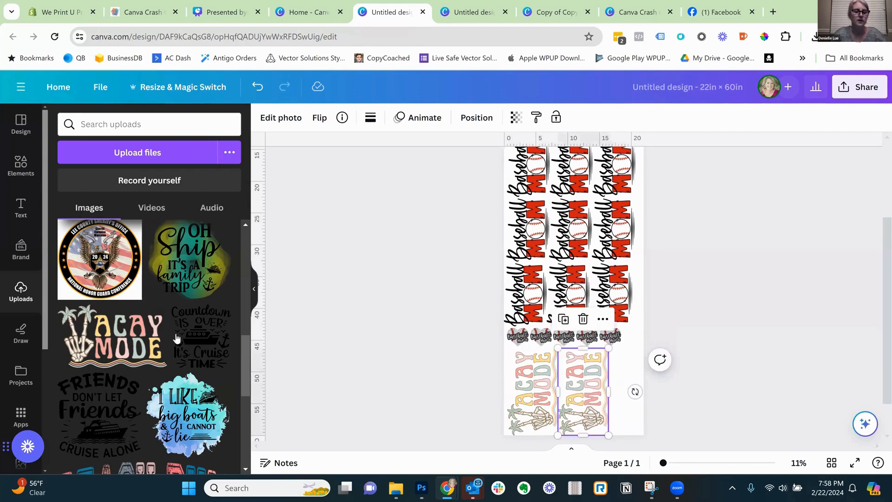
Add the "Friends Don't Let Friends Cruise Alone" image, scaled to about 5.5 in wide, in the space right of the VACAY MODE images
scroll(250, 393, down, 3)
drag(250, 394, 248, 370)
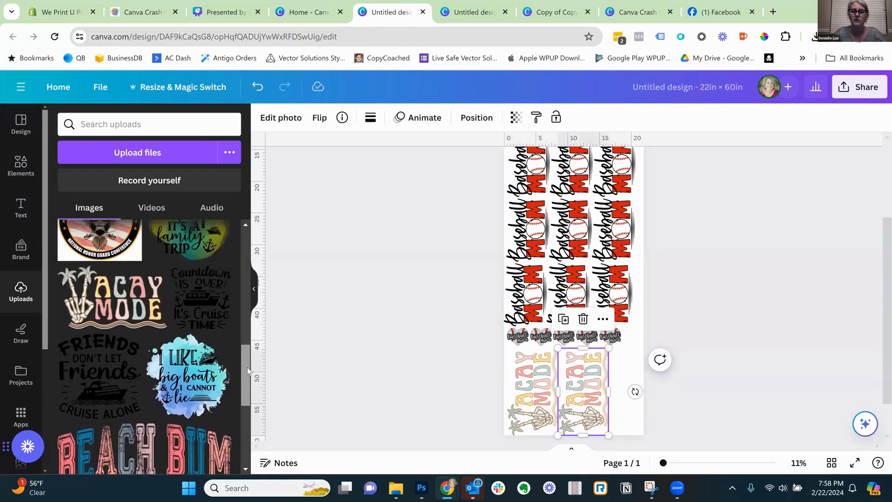
click(98, 376)
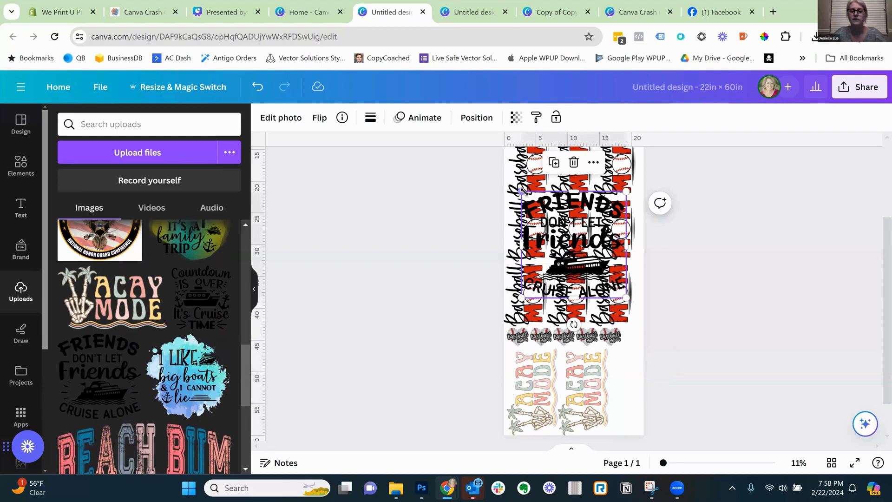
drag(522, 191, 610, 382)
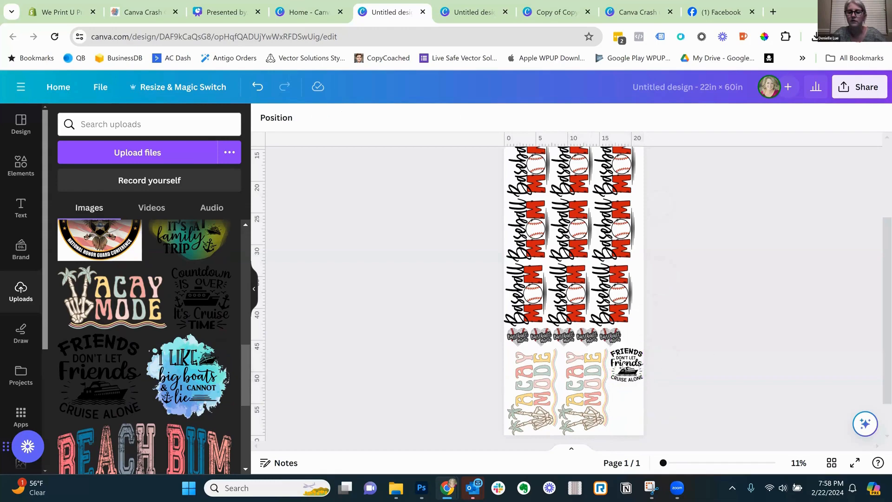
drag(621, 365, 620, 365)
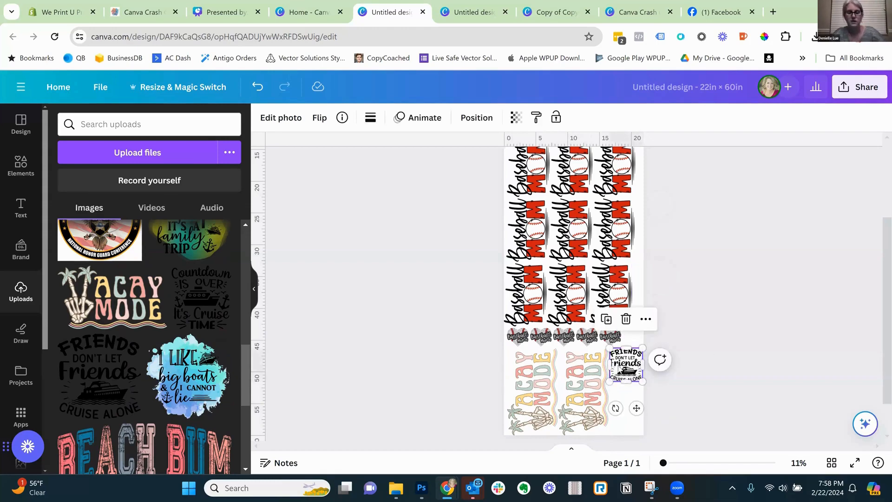
Duplicate the "Friends Don't Let Friends Cruise Alone" image and place the copy directly below the original
key(ctrl+d)
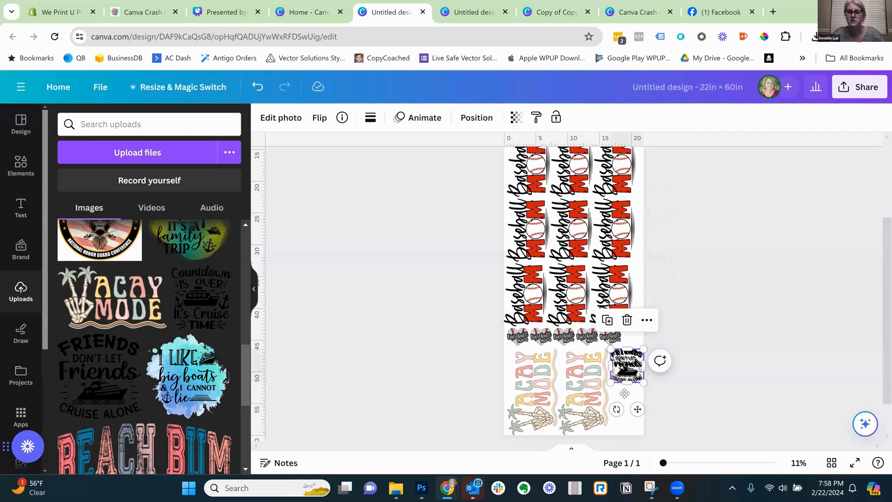
drag(625, 393, 626, 403)
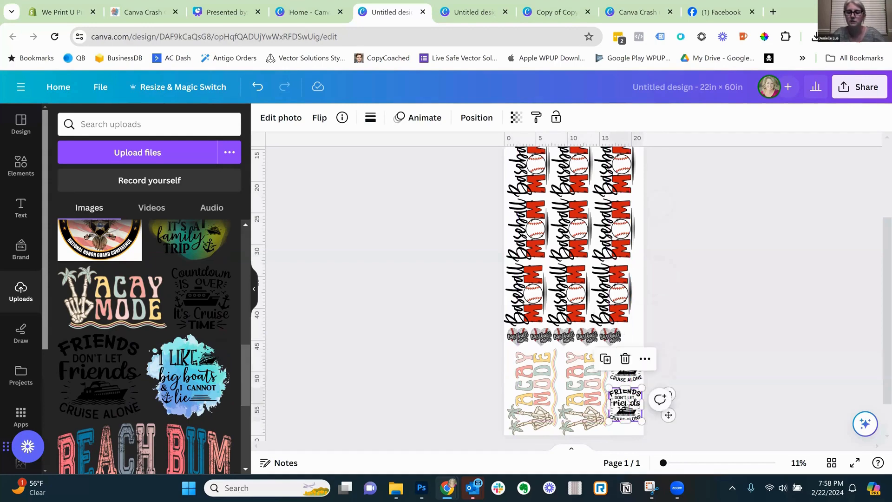
click(778, 272)
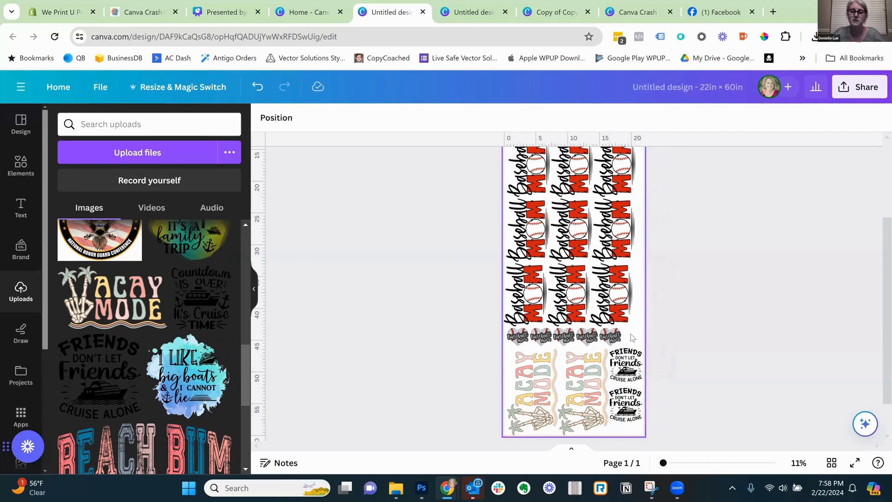
drag(879, 255, 878, 316)
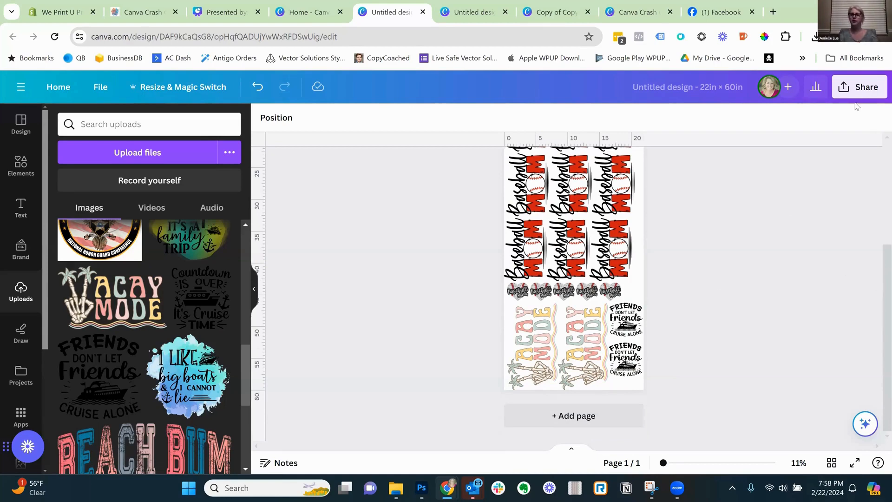
Download the gang sheet as a PNG at size 3.125 (6,600 × 18,000 px) with a transparent background, and dismiss the opened image preview
click(861, 86)
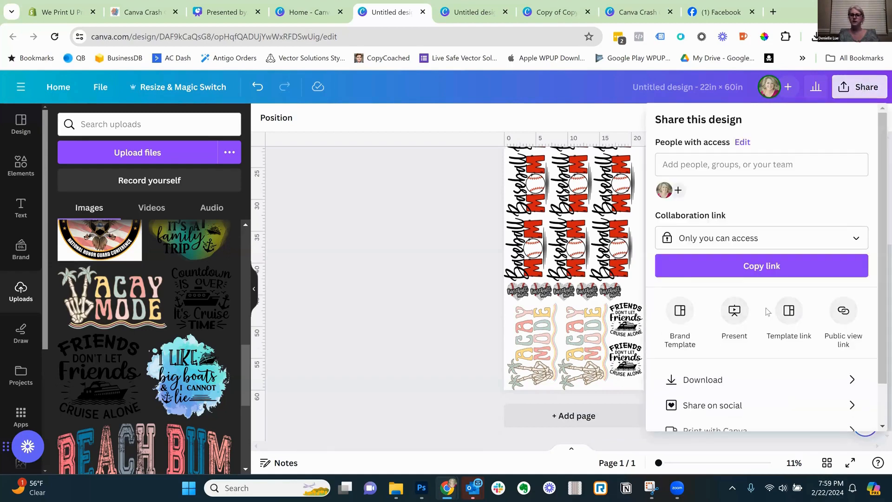
click(703, 380)
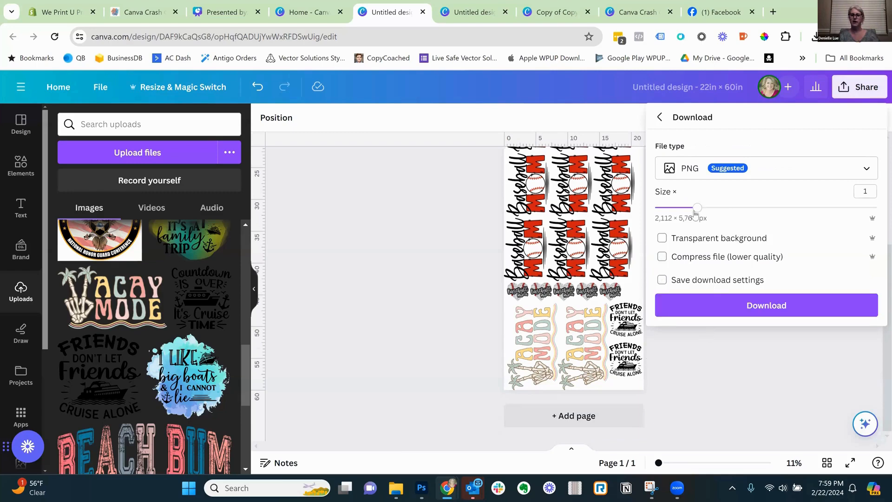
drag(695, 209, 877, 207)
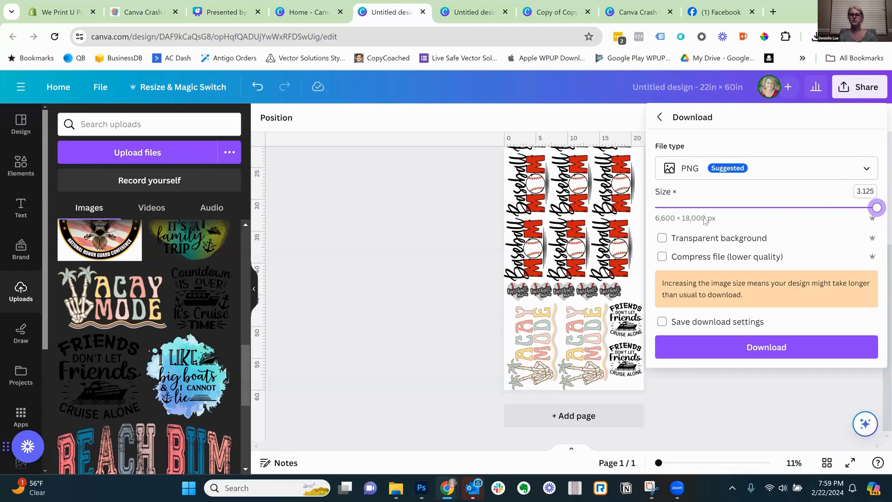
click(661, 238)
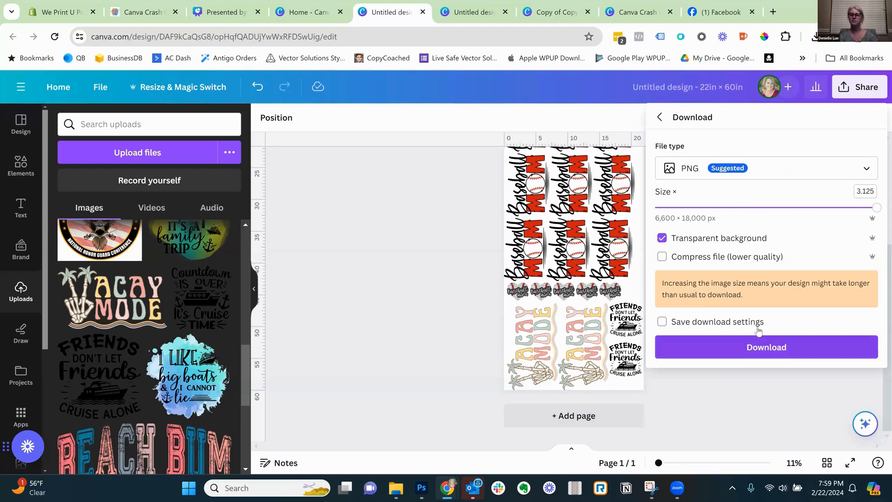
click(751, 348)
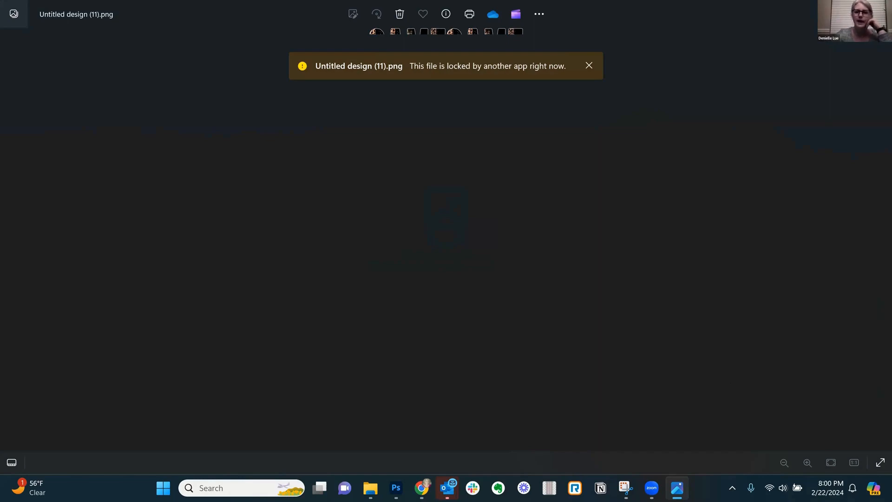
click(826, 9)
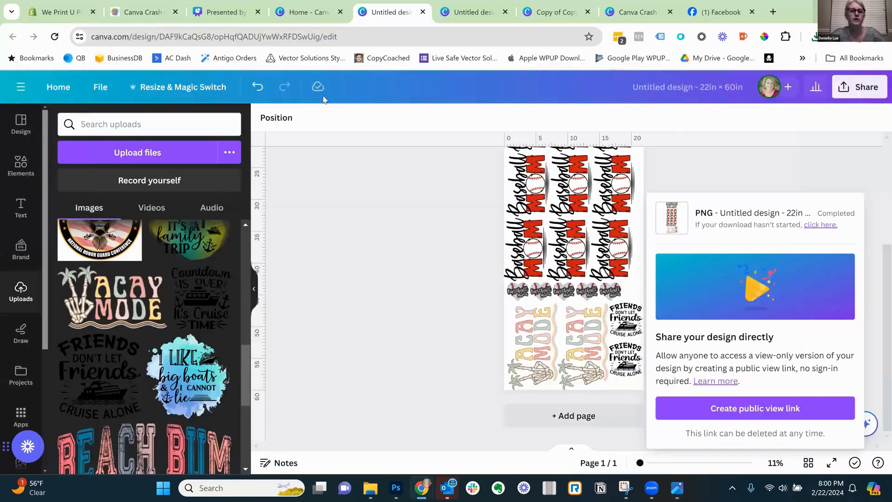
Switch to the We Print U Press store page and open its "Upload Your Finished Gang Sheet" product
click(148, 16)
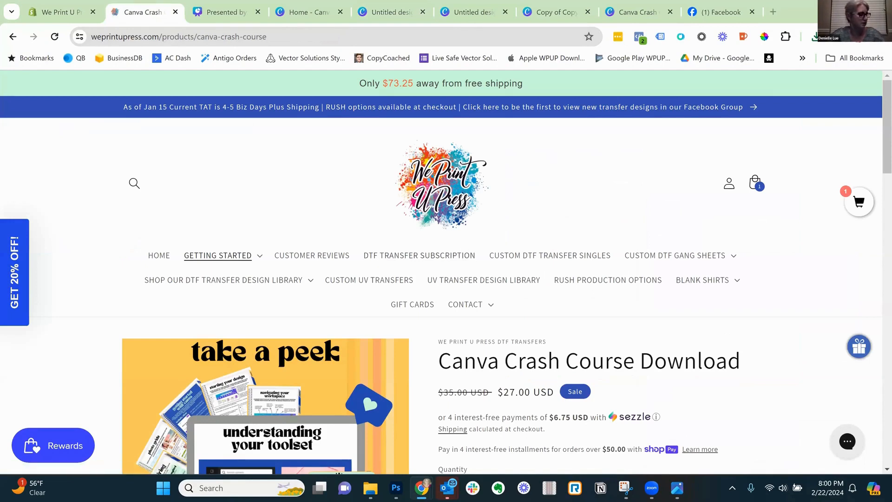
click(674, 256)
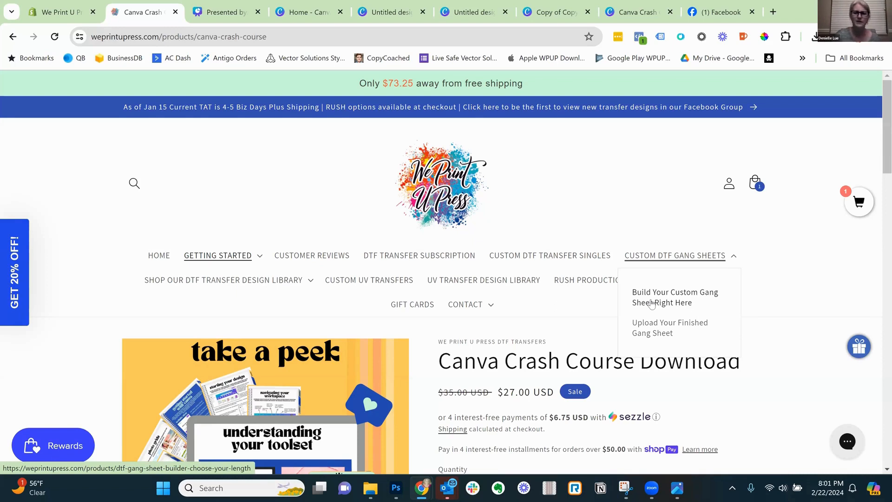
click(652, 328)
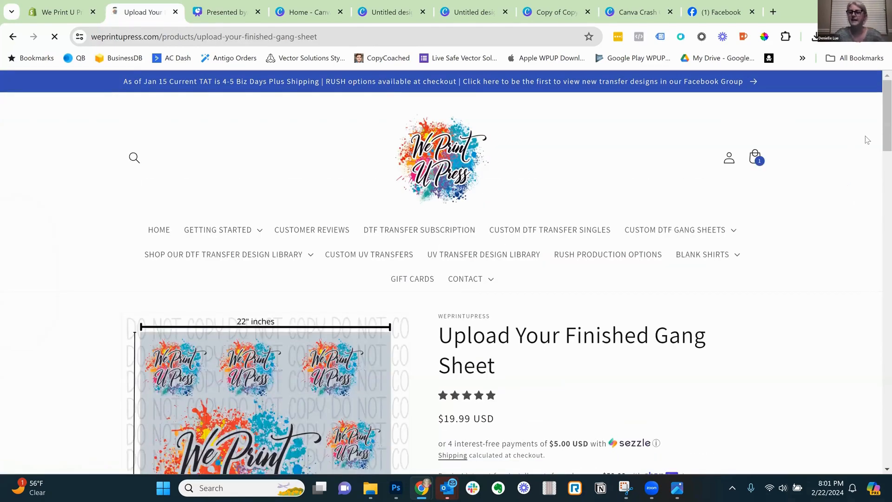
Set the gang sheet order's size to 22"x120" and its custom art submission method to "Sent via WeTransfer.com"
scroll(603, 223, down, 6)
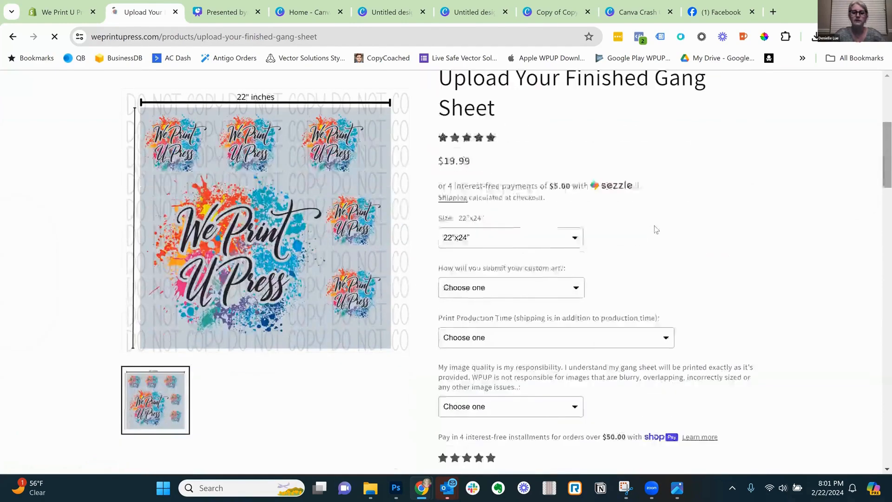
click(576, 215)
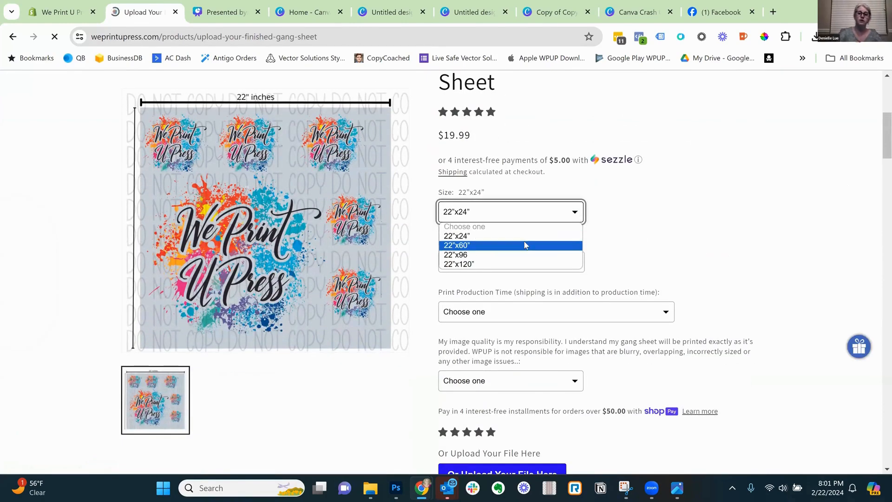
click(496, 265)
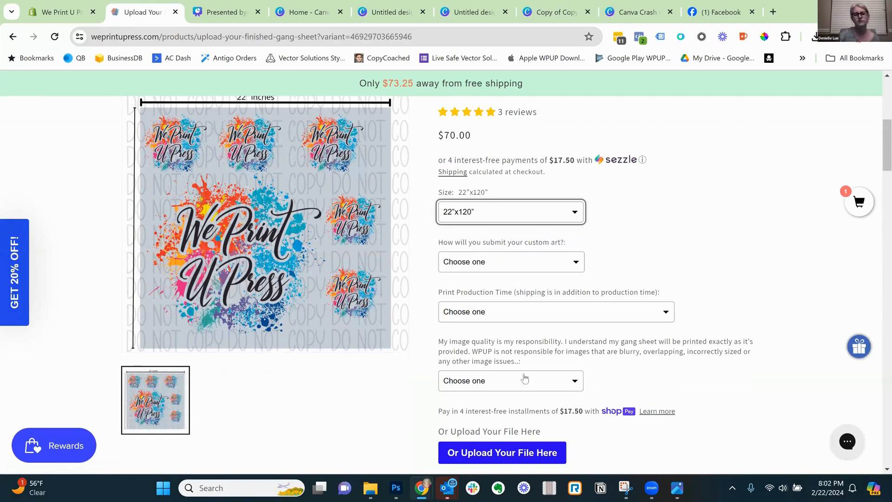
click(576, 266)
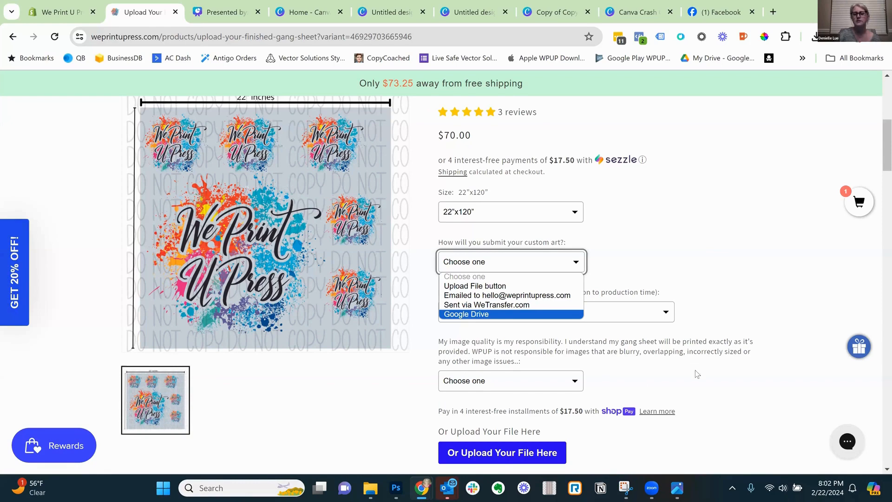
click(682, 383)
click(578, 262)
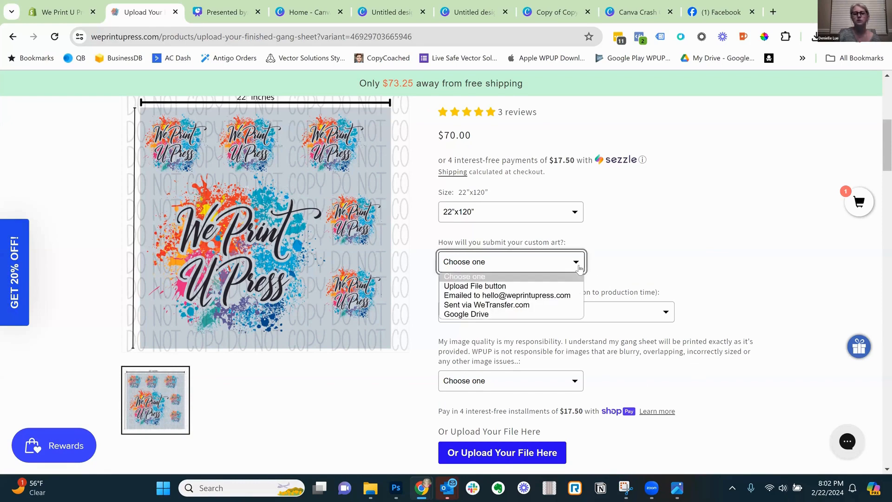
click(533, 306)
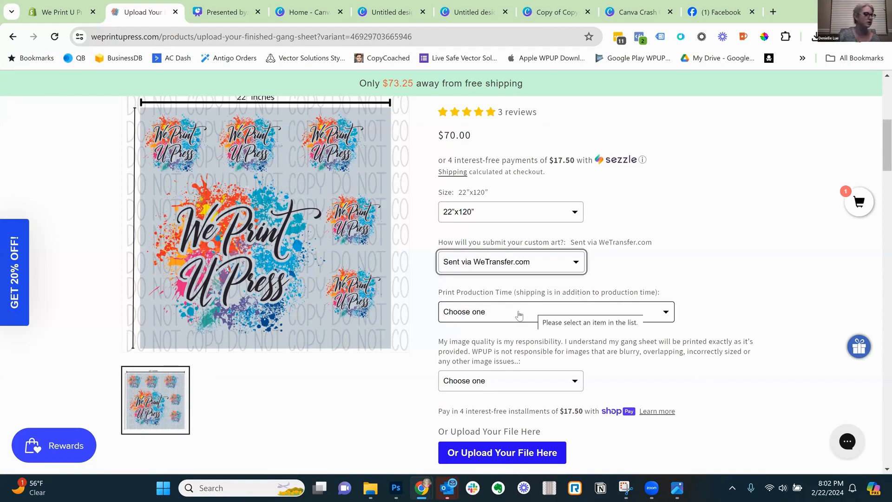
Set the print production time to "Will Upgrade Production at Checkout (additional fees will apply)" and review the image-quality choice and file upload section
click(520, 316)
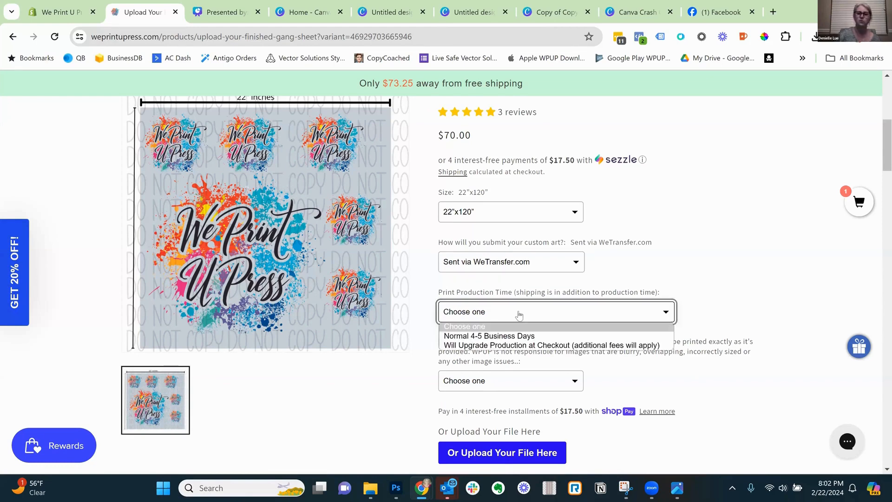
click(540, 345)
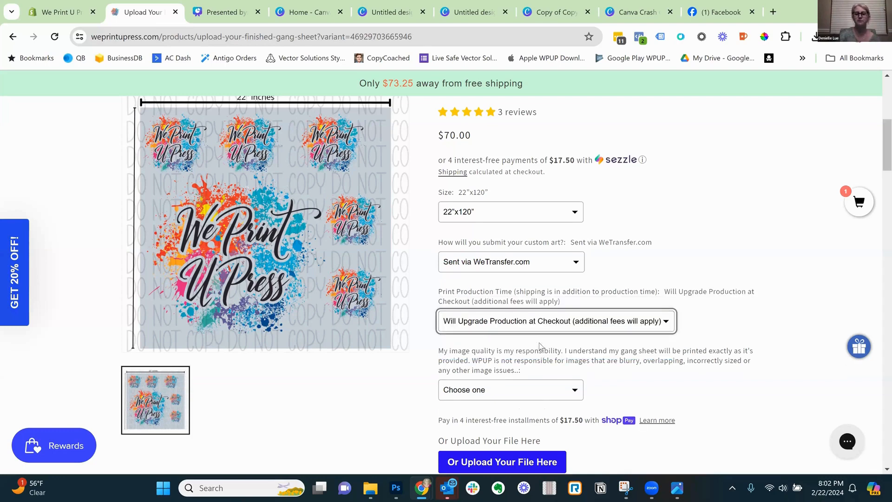
click(561, 393)
click(560, 394)
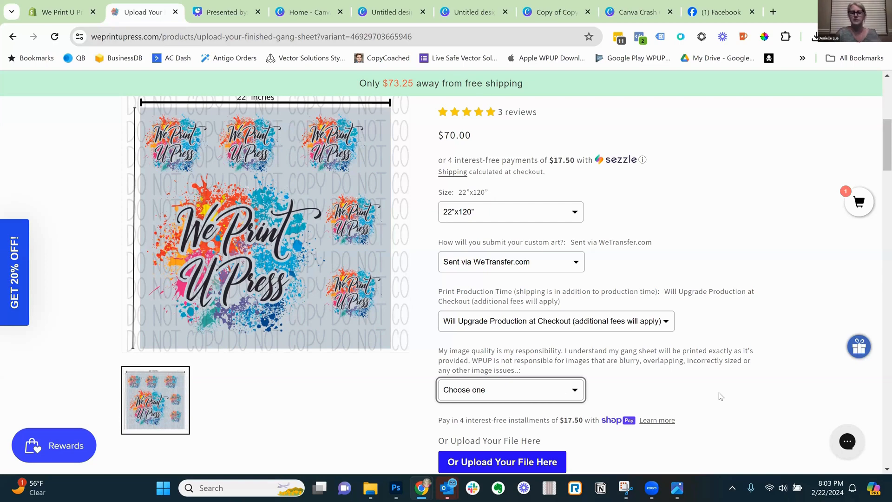
scroll(879, 172, down, 6)
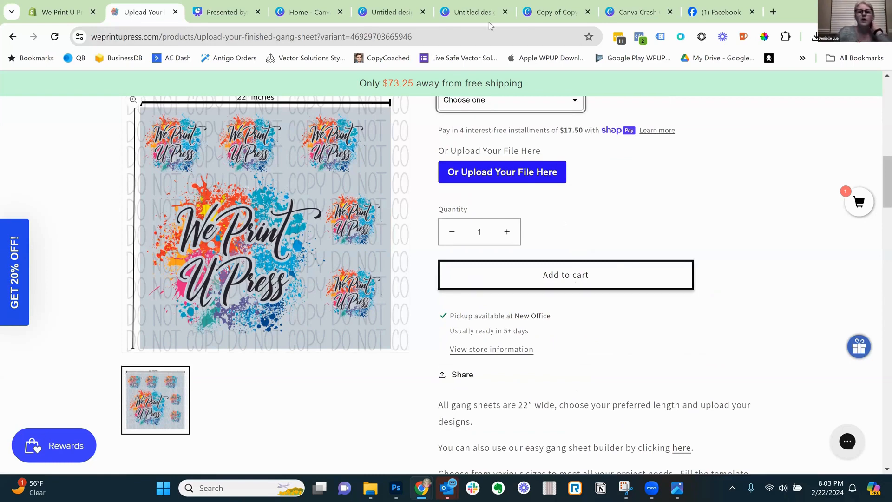
Switch to Photoshop and open the downloaded "Untitled design (11)" PNG from the Downloads folder
click(373, 10)
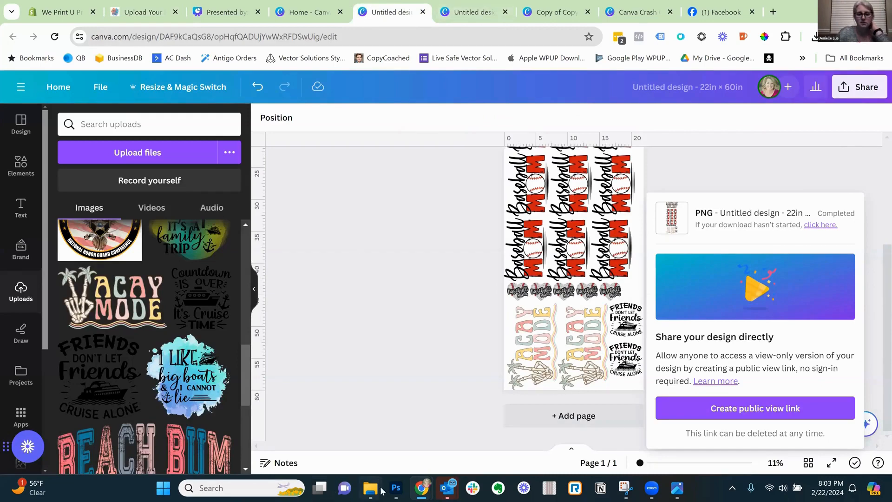
key(alt+Tab)
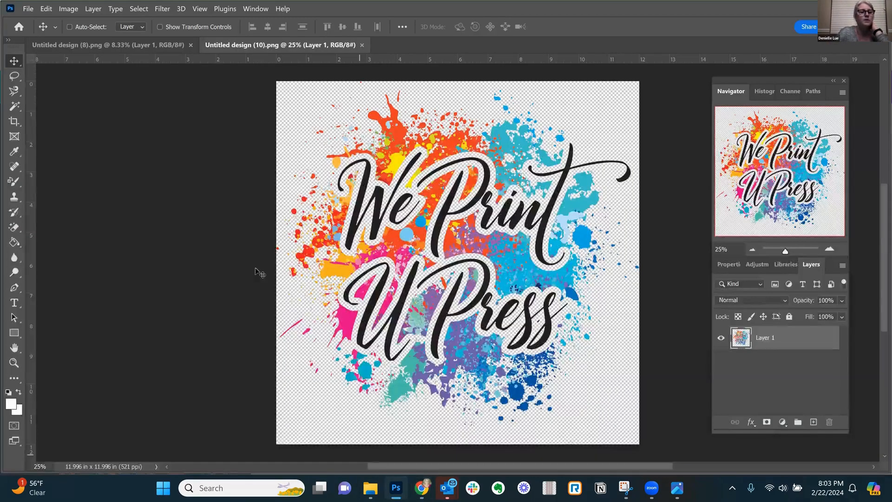
click(31, 10)
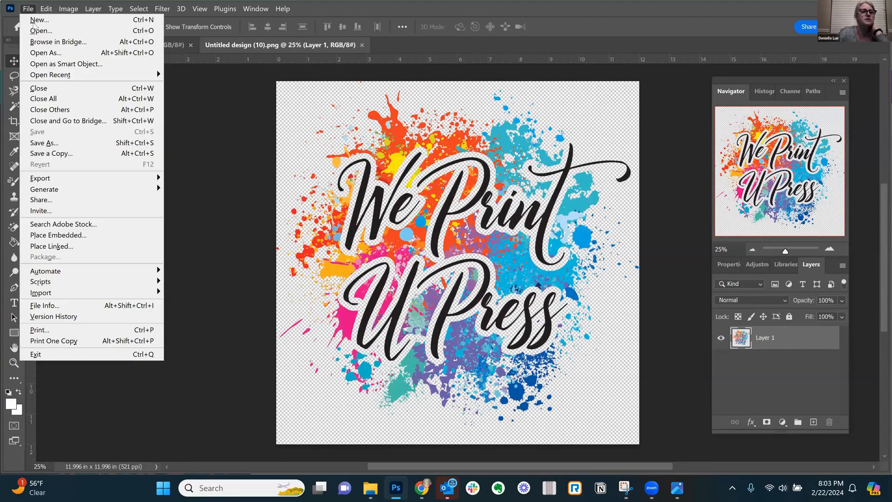
click(38, 32)
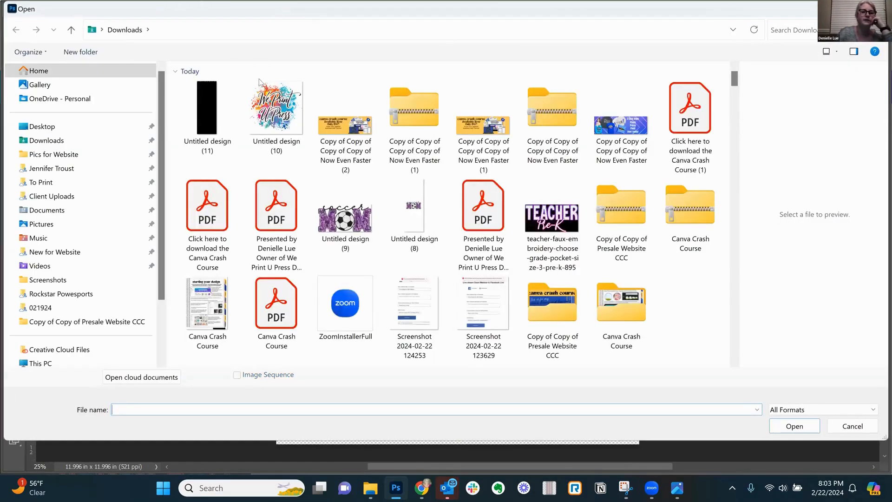
click(207, 112)
double_click(207, 113)
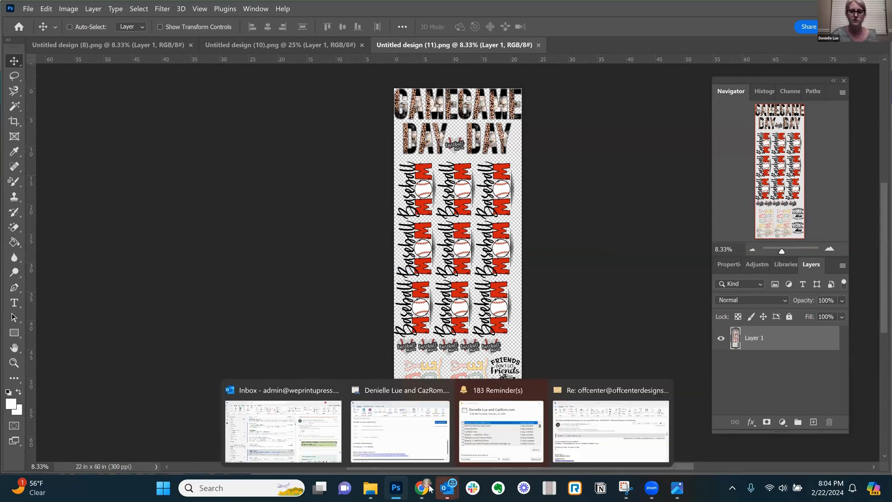
Switch back to the 22 × 60 in gang sheet in Canva and show the GAME DAY images at the start of the page
mouse_move(422, 489)
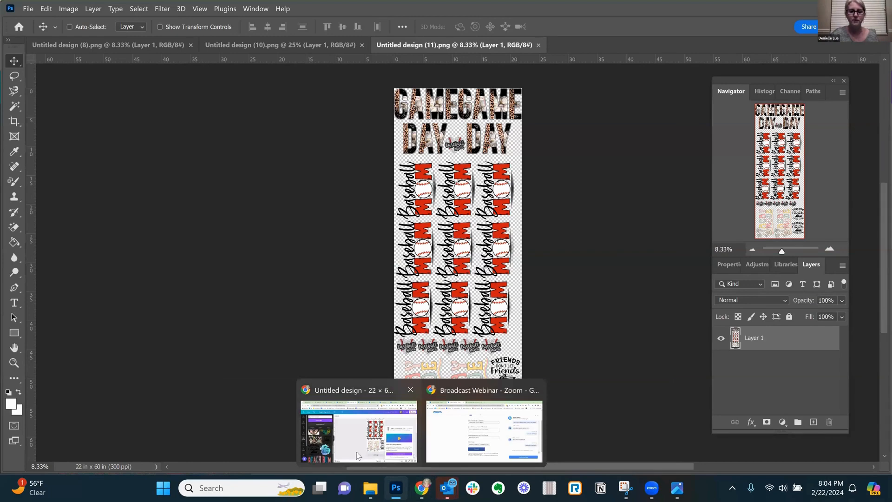
click(367, 418)
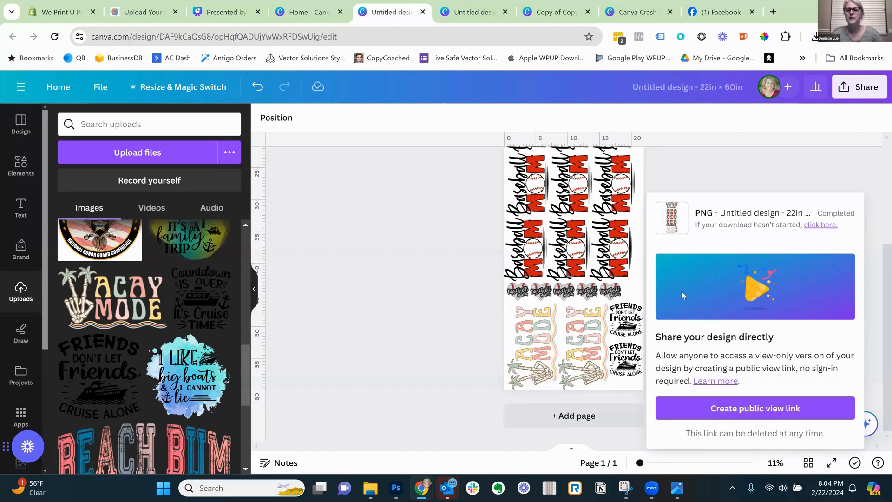
drag(880, 196, 878, 157)
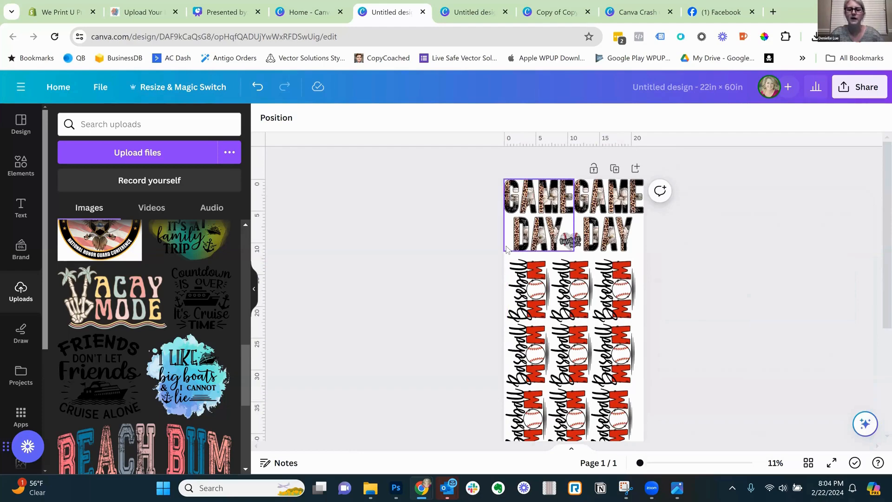
Set the gang sheet's page background to the light grey photo colour taken from the baseball heart image
click(506, 259)
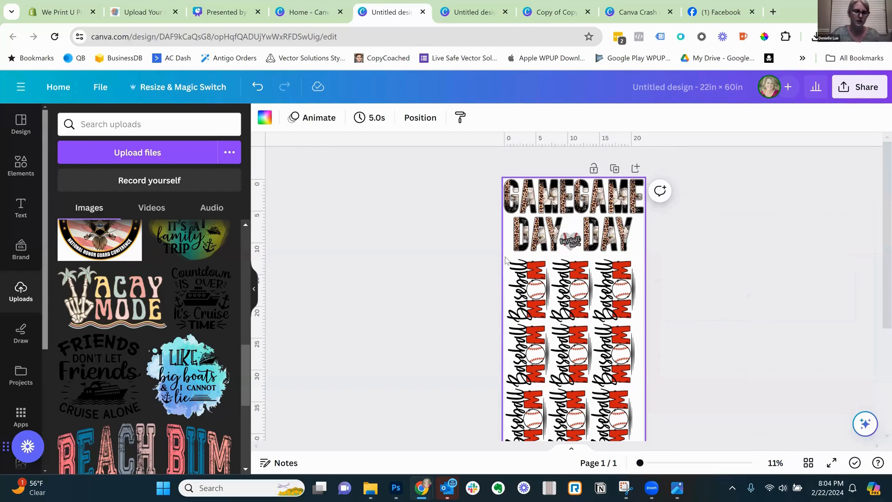
click(264, 122)
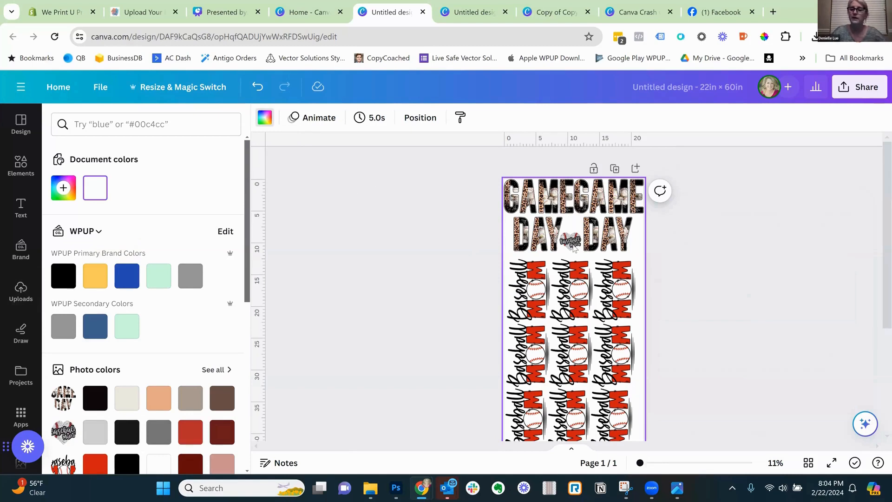
scroll(878, 256, down, 5)
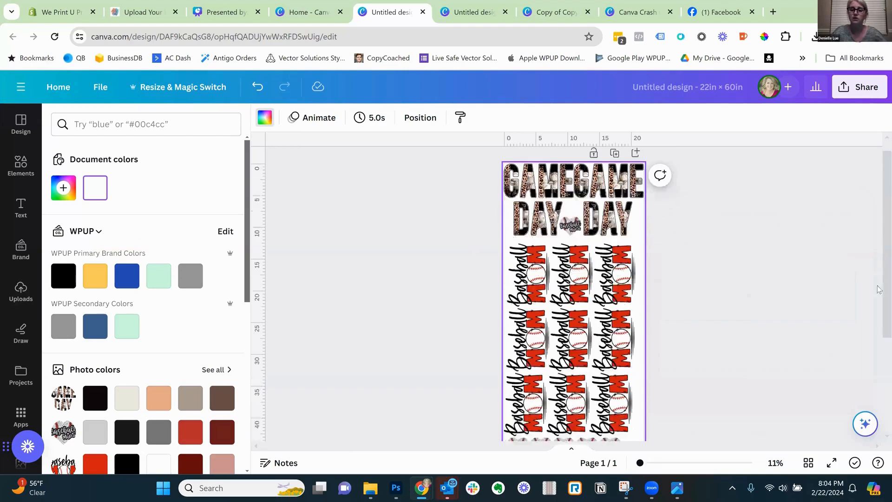
scroll(879, 328, down, 1)
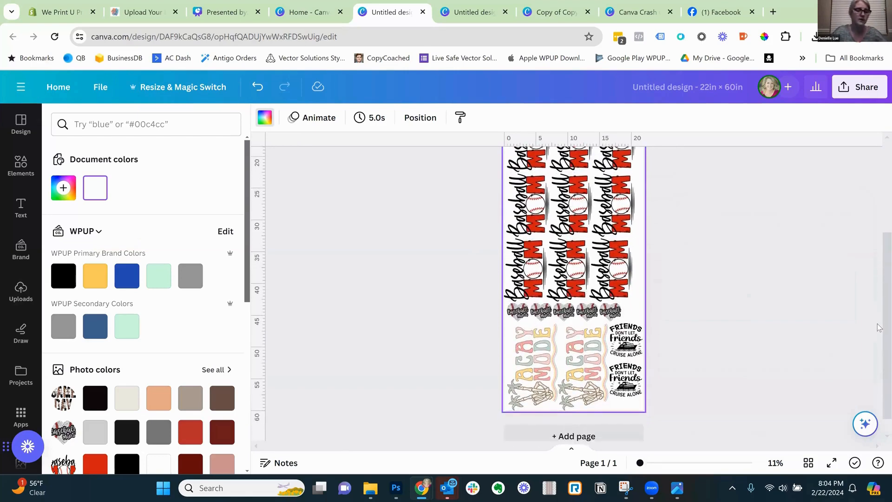
scroll(880, 335, down, 1)
scroll(879, 336, up, 7)
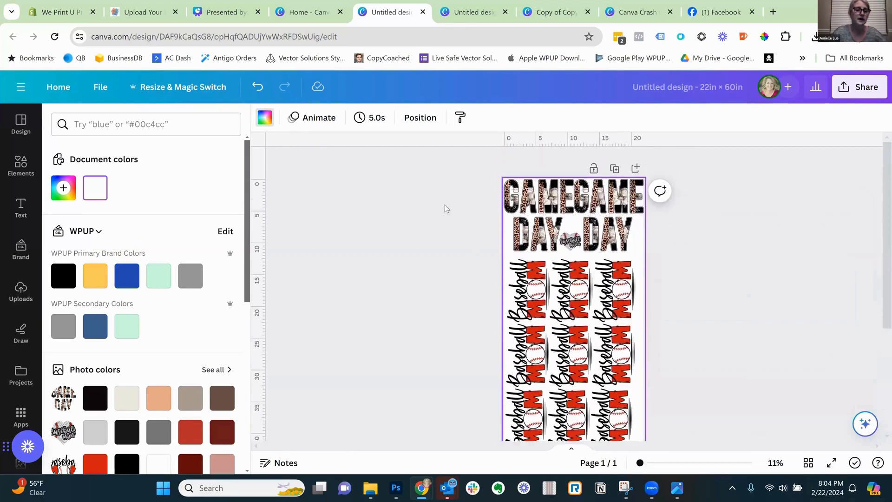
click(120, 402)
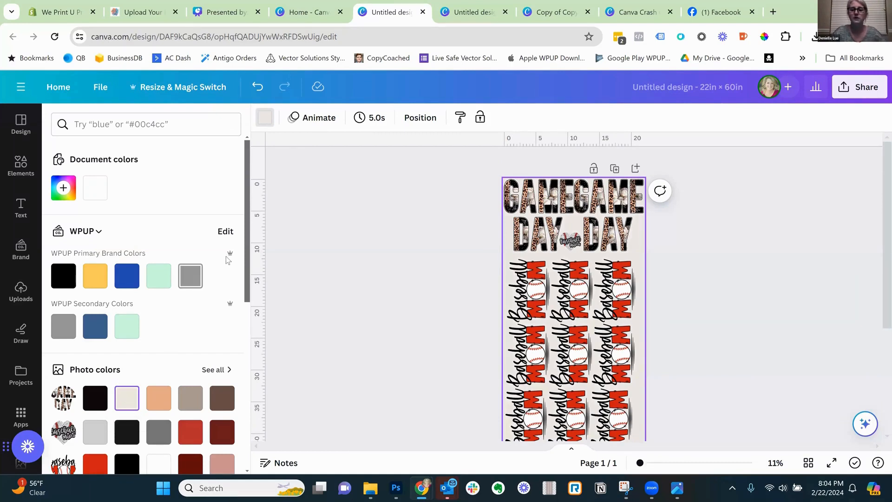
drag(247, 222, 248, 264)
click(95, 346)
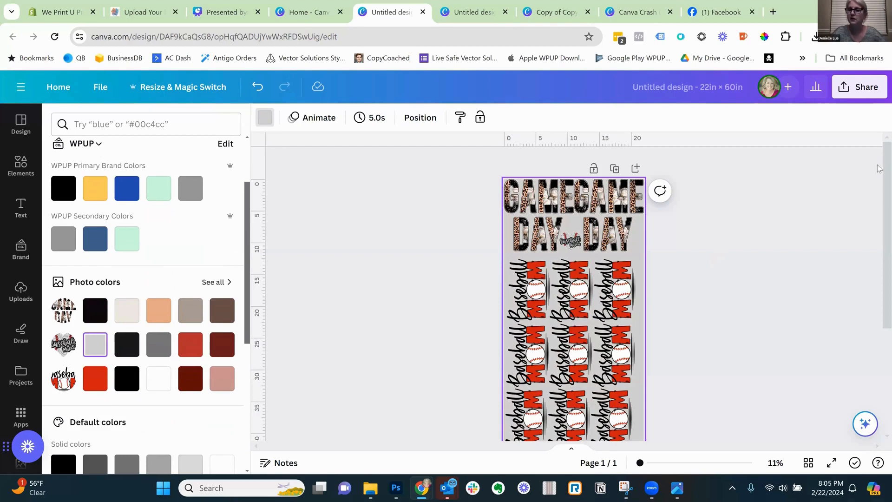
Preview the 22 × 60 in gang sheet on a white background and restore the light grey photo colour as its background
scroll(880, 209, down, 3)
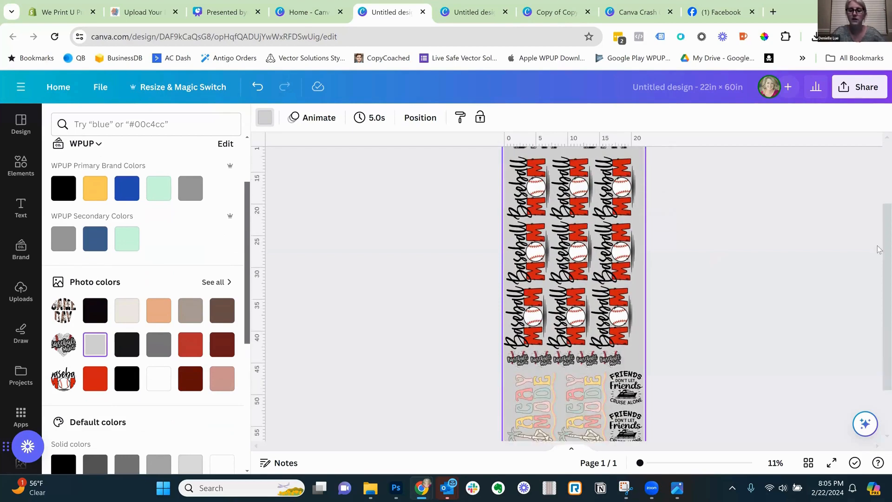
scroll(879, 251, down, 2)
scroll(879, 273, down, 1)
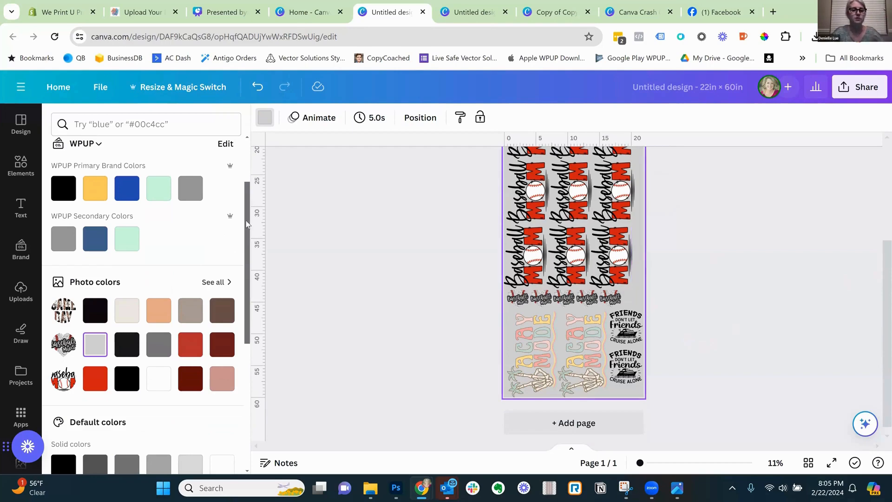
drag(246, 225, 245, 173)
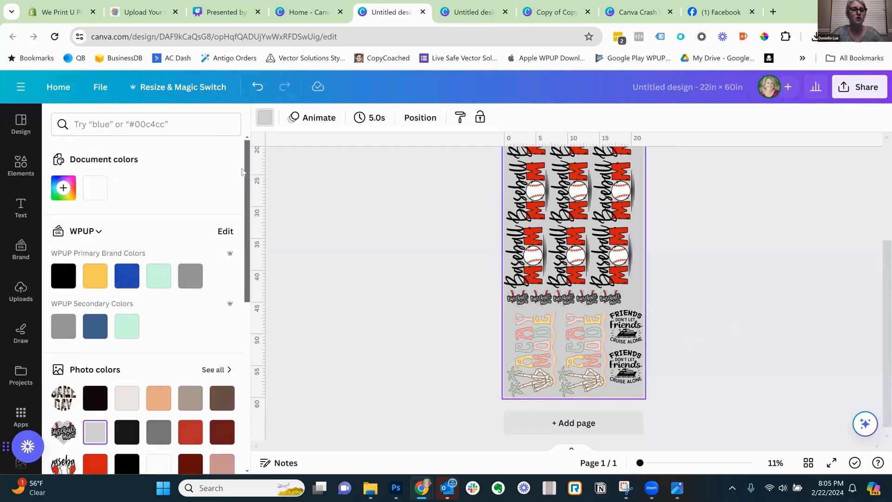
click(94, 191)
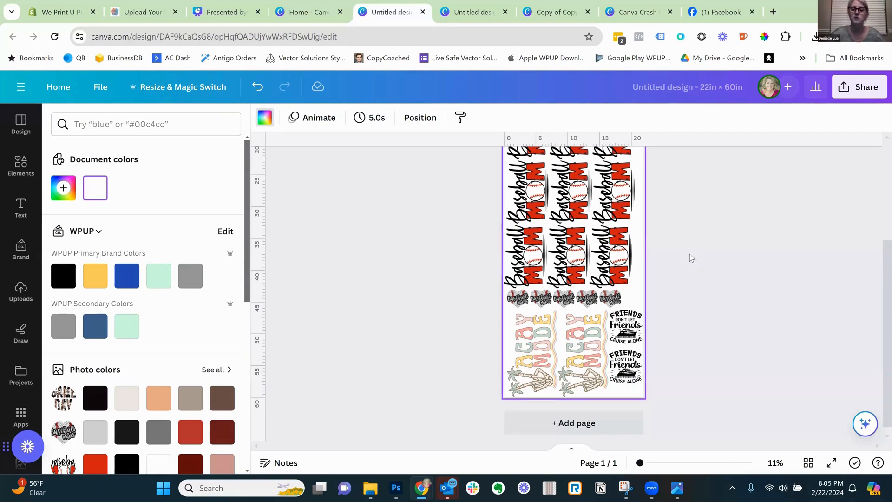
click(95, 432)
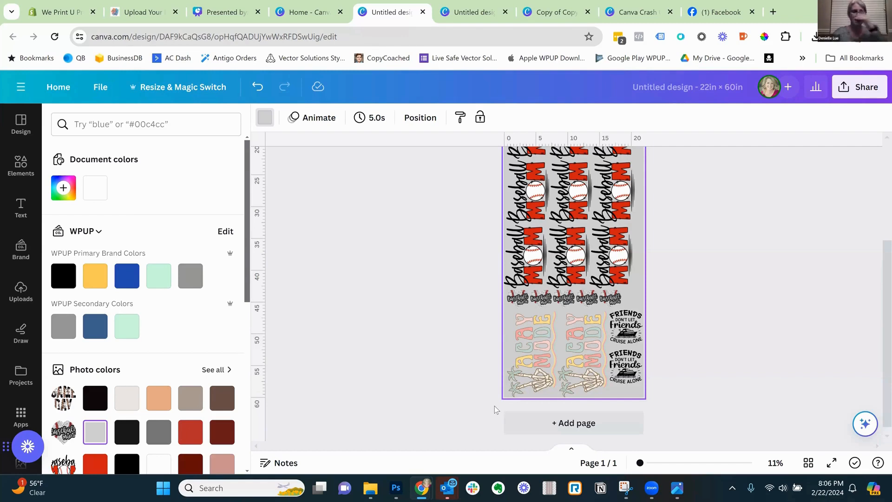
Switch to the 12 × 12 in design and delete the orange star image from its page
click(463, 7)
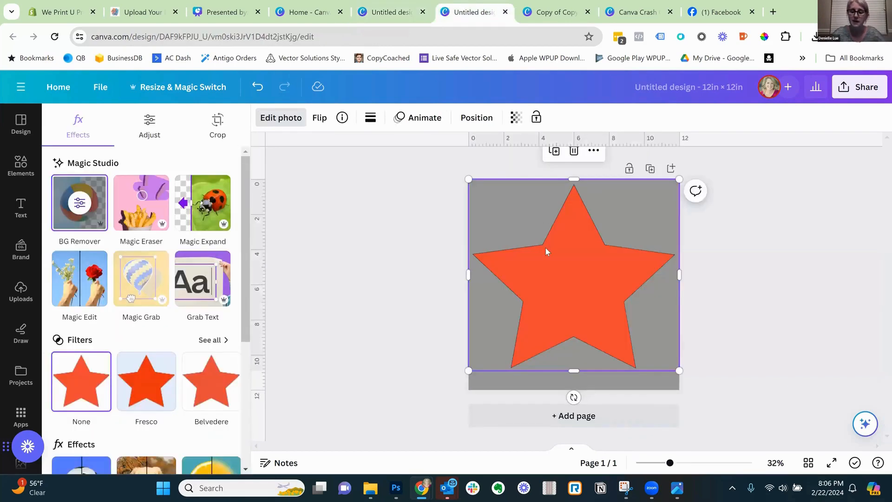
key(Delete)
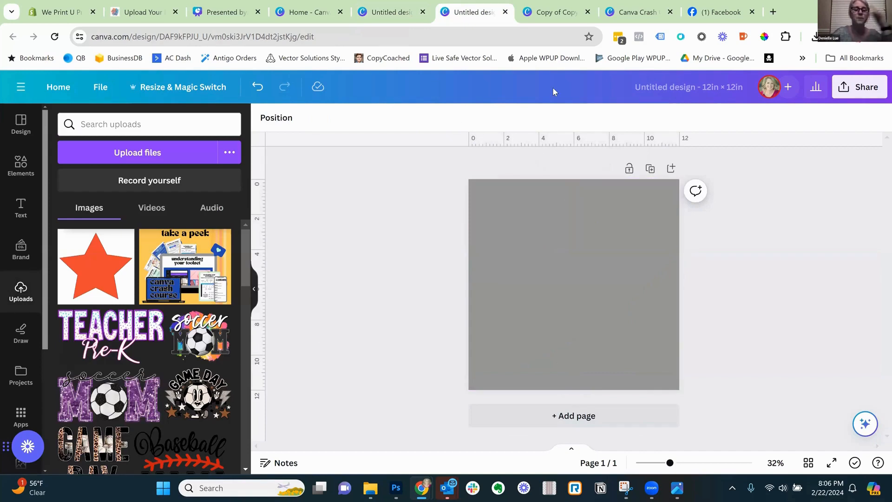
Switch to the We Print U Press store and open the Easter Transfers collection from the DTF transfer design library's keyword, theme or collection page
click(140, 13)
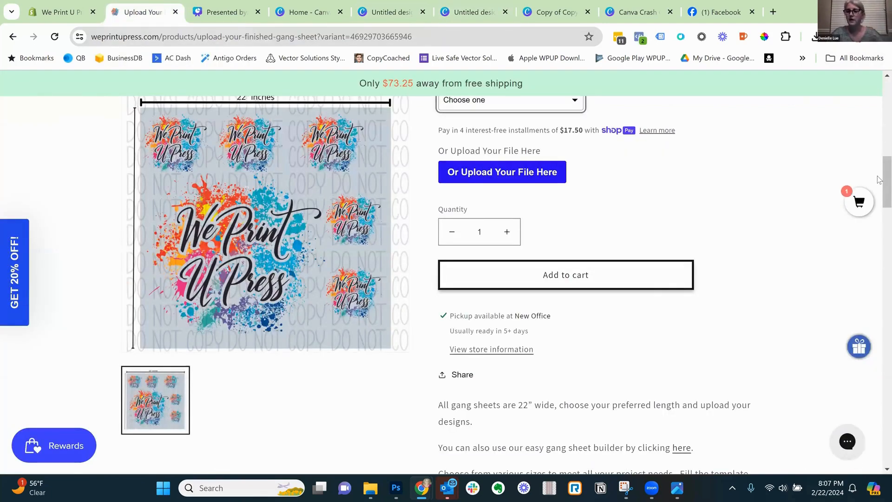
scroll(507, 199, up, 5)
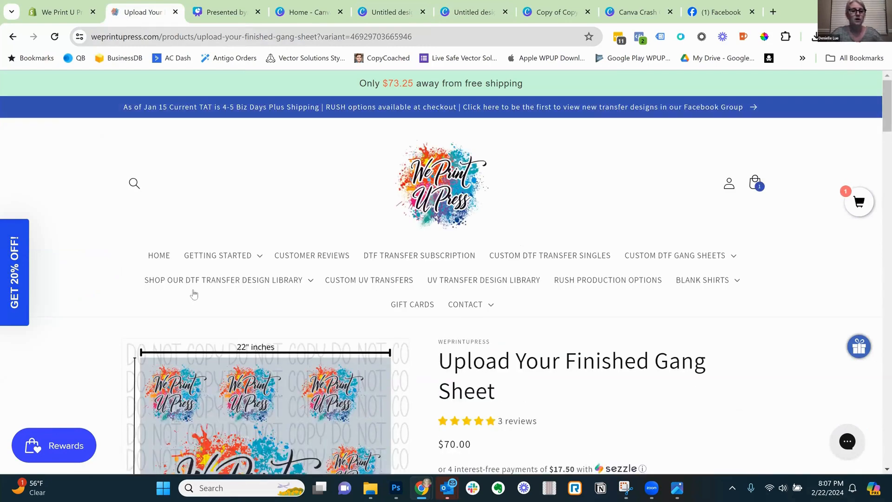
click(217, 281)
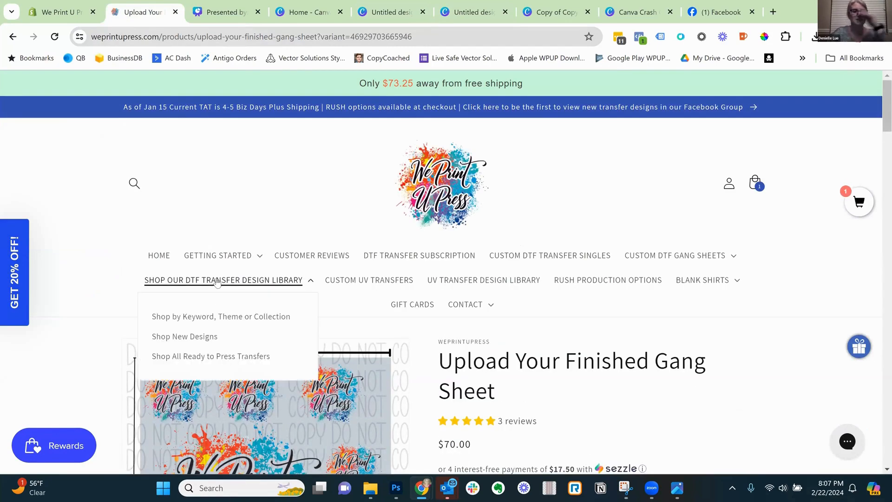
click(192, 316)
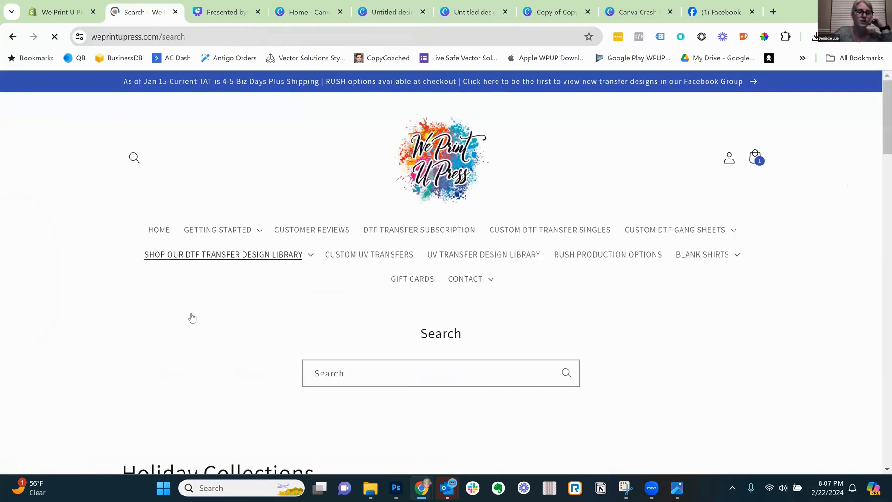
scroll(102, 376, down, 1)
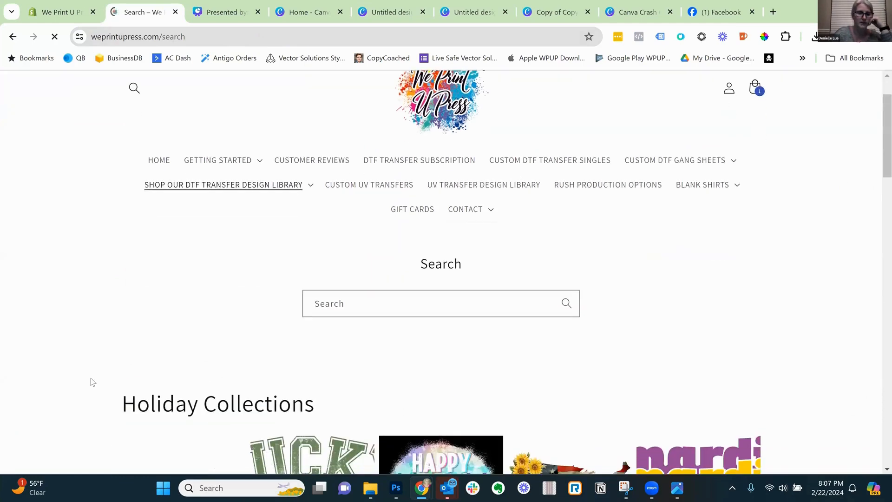
scroll(93, 382, down, 3)
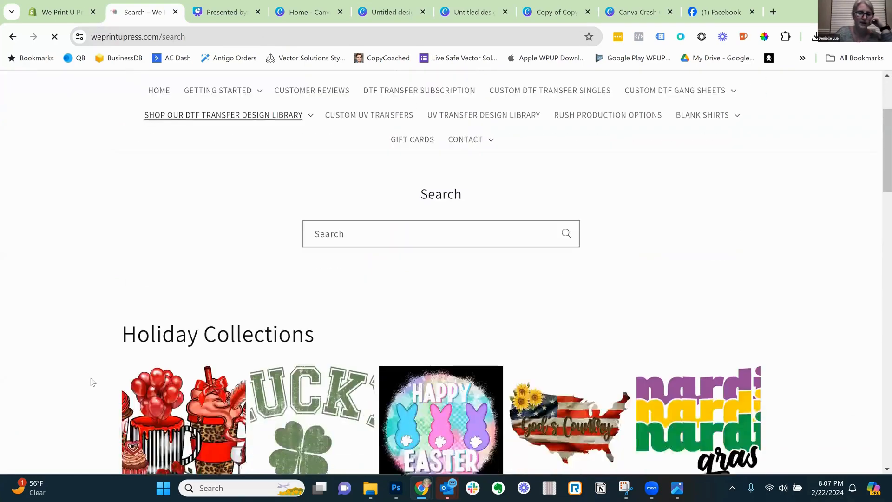
scroll(92, 382, down, 1)
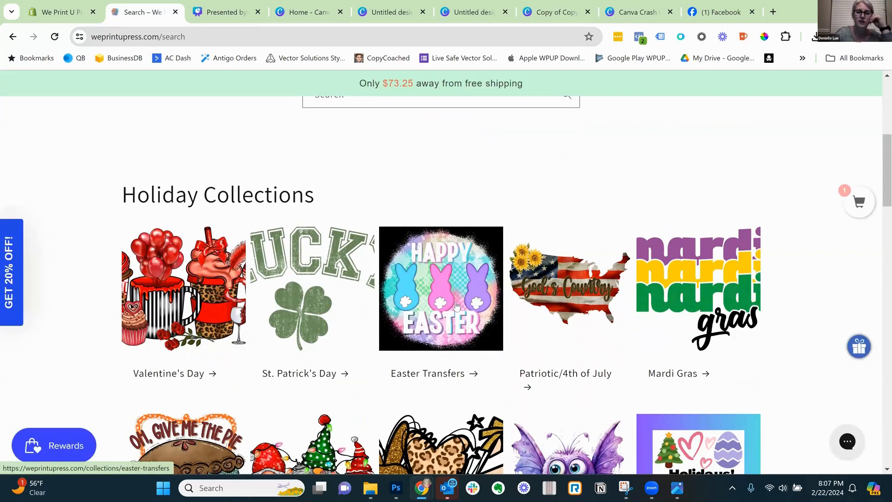
click(456, 306)
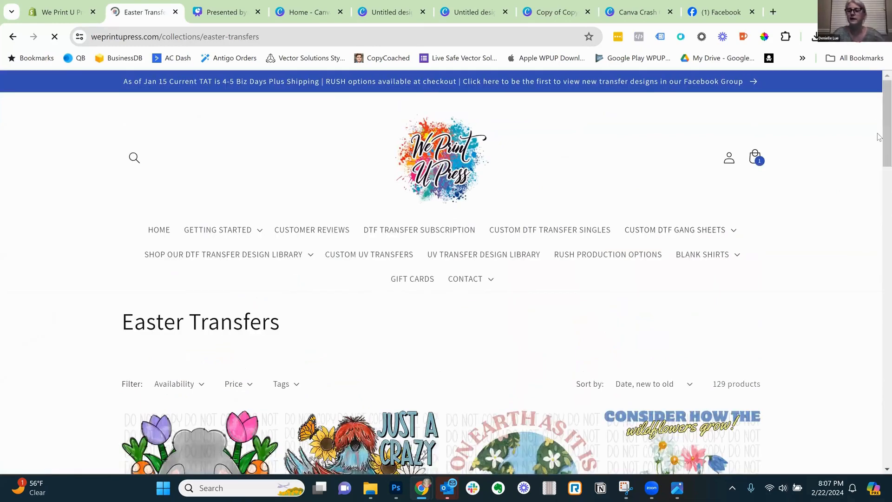
Copy the "On Earth As It Is In Heaven" transfer image from the Easter Transfers collection
scroll(879, 169, down, 4)
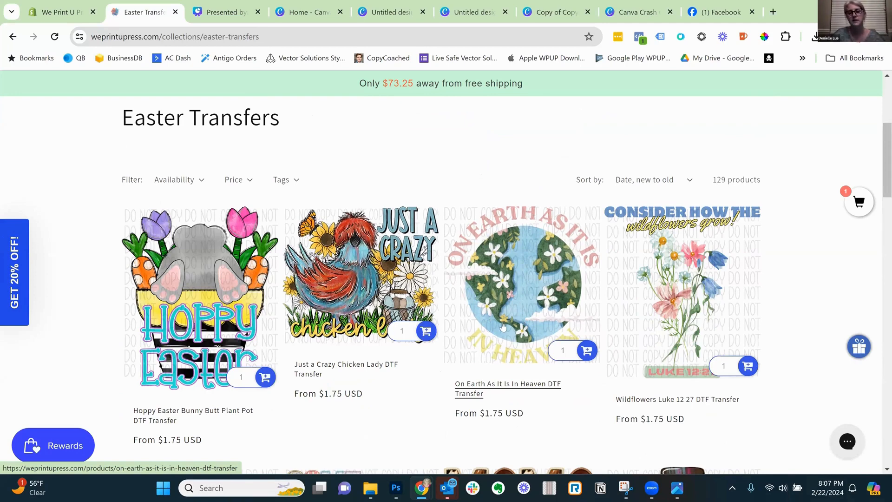
right_click(501, 262)
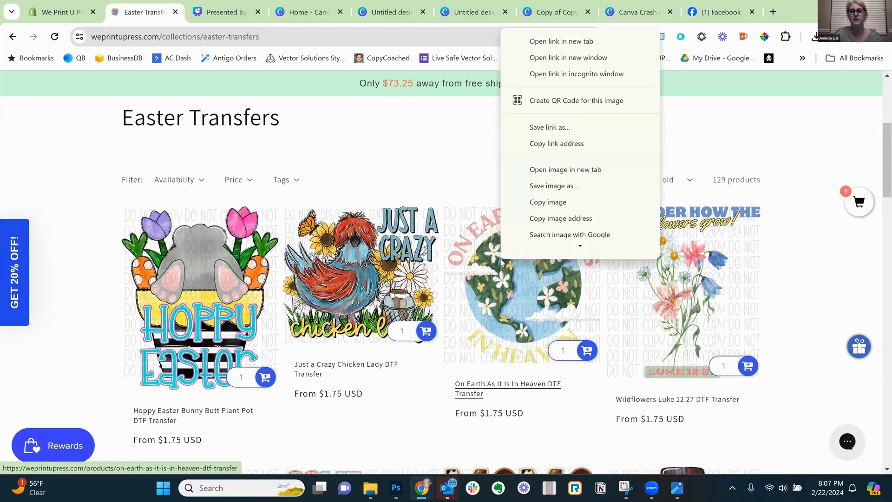
click(560, 200)
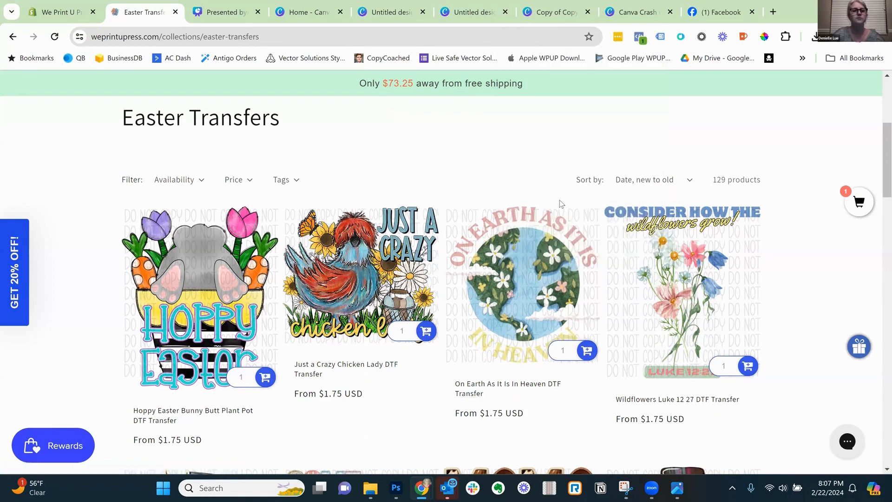
Try to paste the copied image into the 12 × 12 in Canva design, allowing clipboard access, and delete the pasted graphic
click(466, 7)
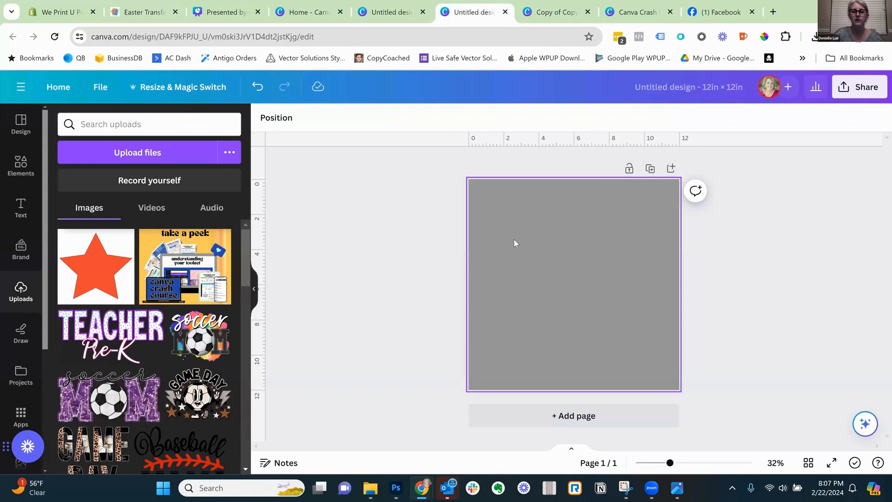
click(538, 267)
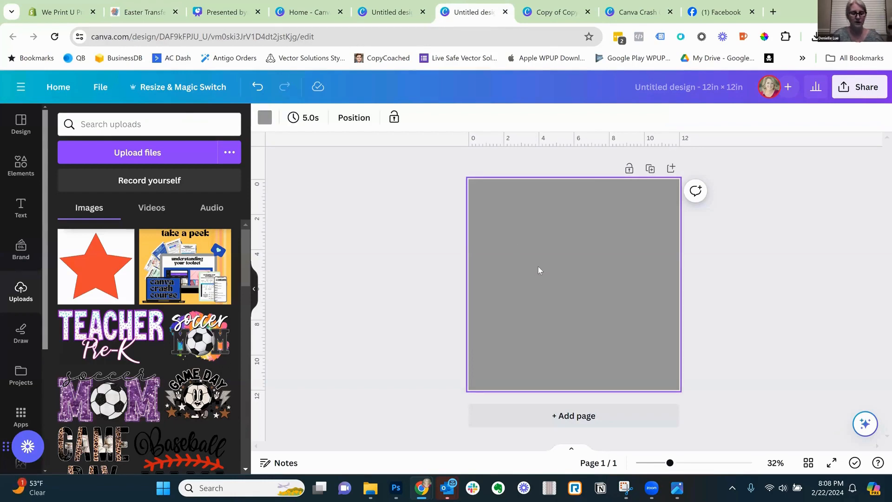
right_click(538, 267)
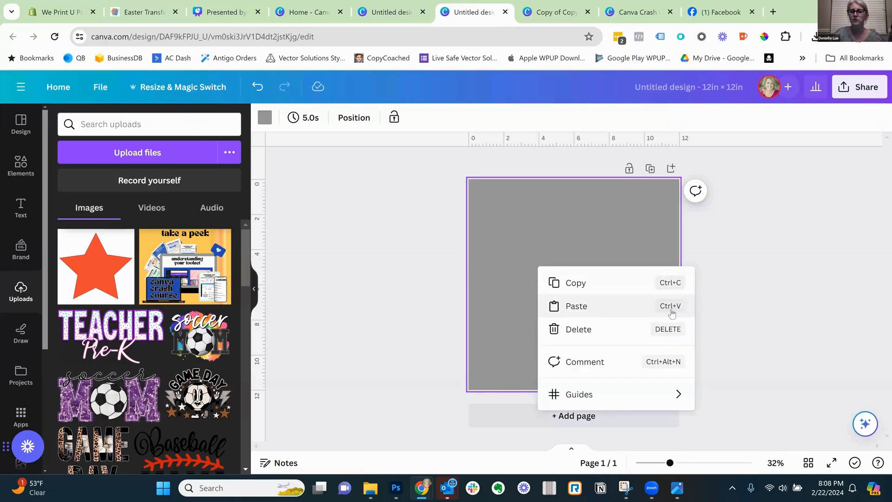
click(642, 308)
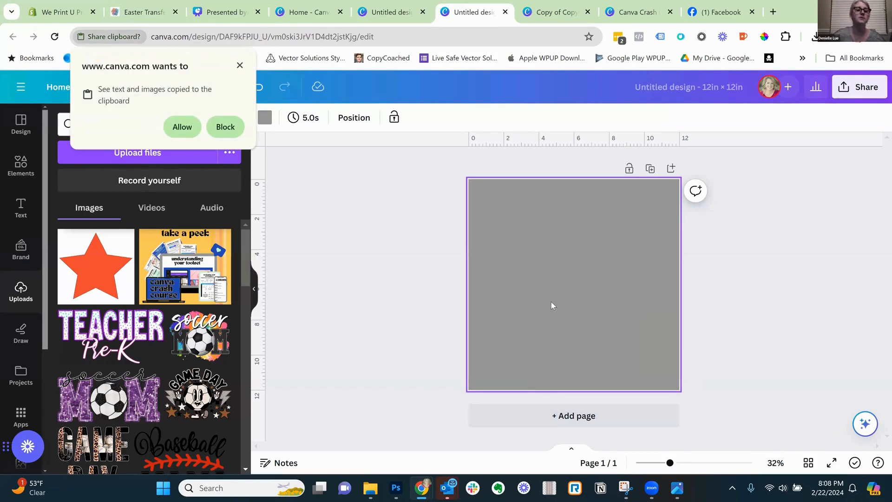
click(187, 126)
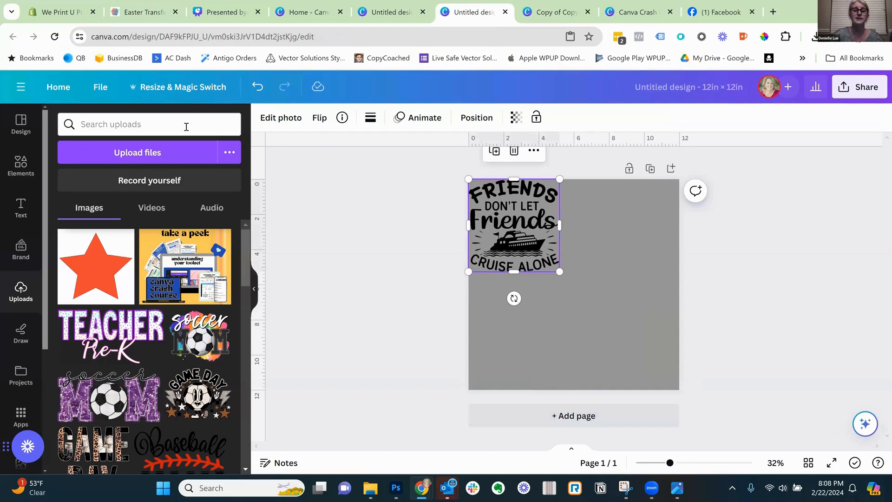
click(514, 151)
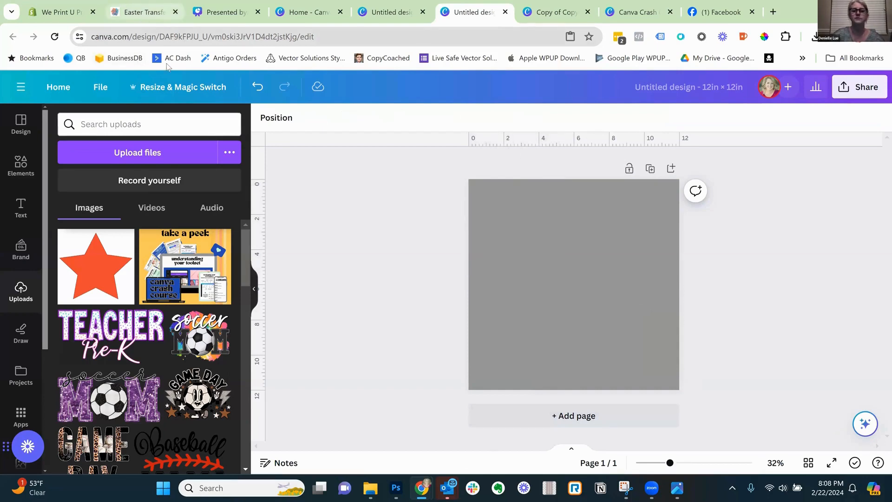
Retry copying the "On Earth As It Is In Heaven" store image into the 12 × 12 in Canva design, and delete the pasted graphic
click(143, 14)
right_click(499, 273)
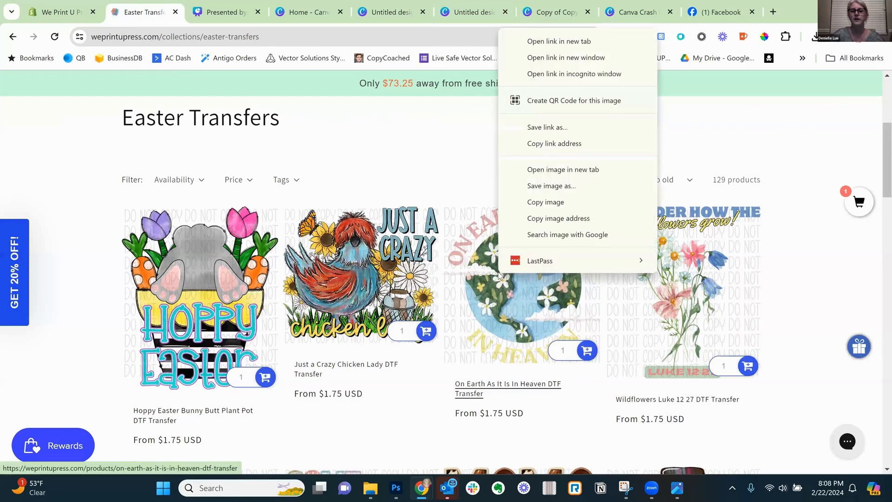
click(567, 206)
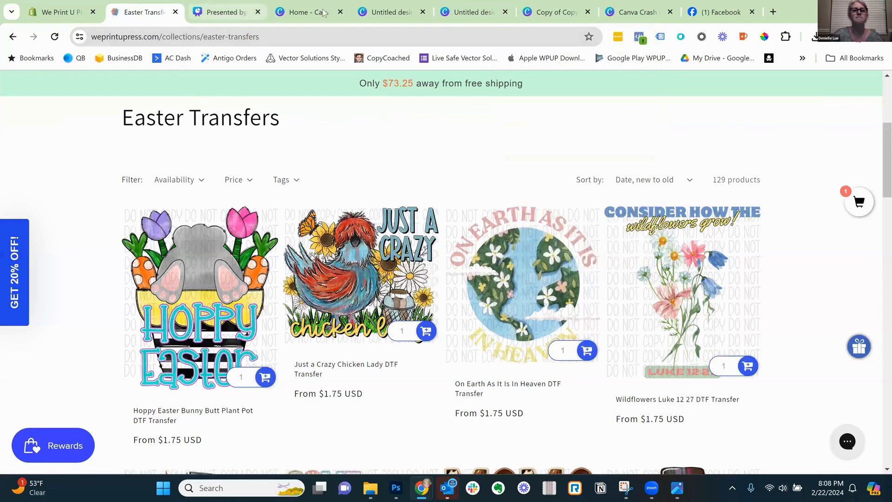
click(390, 13)
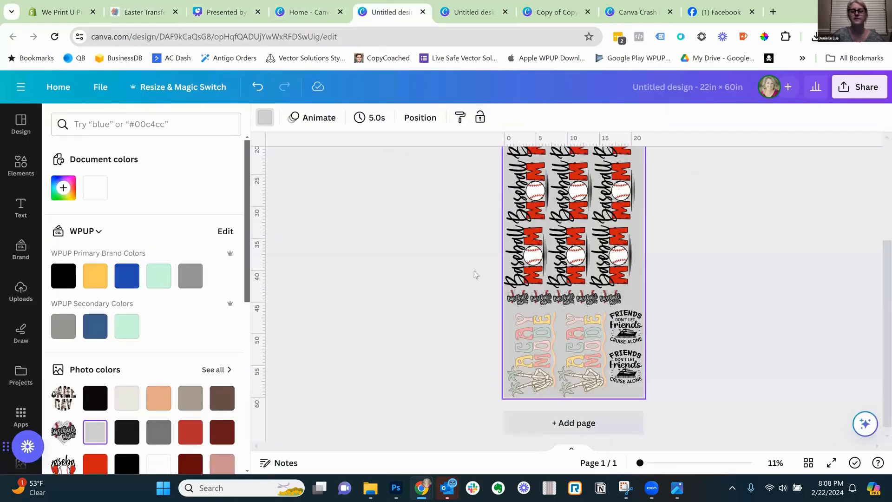
click(466, 18)
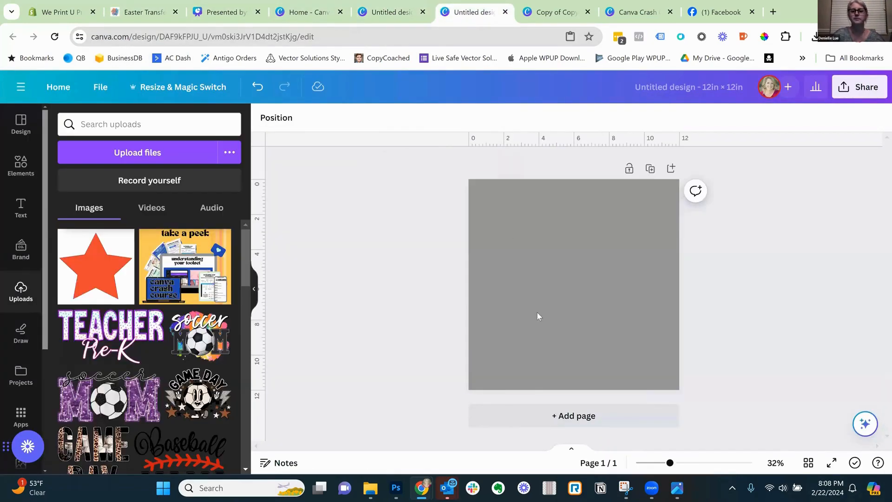
right_click(569, 269)
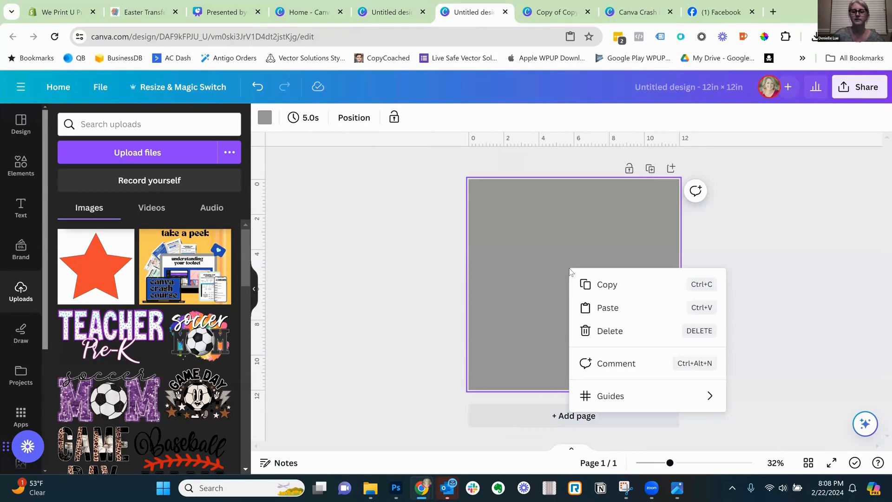
click(608, 307)
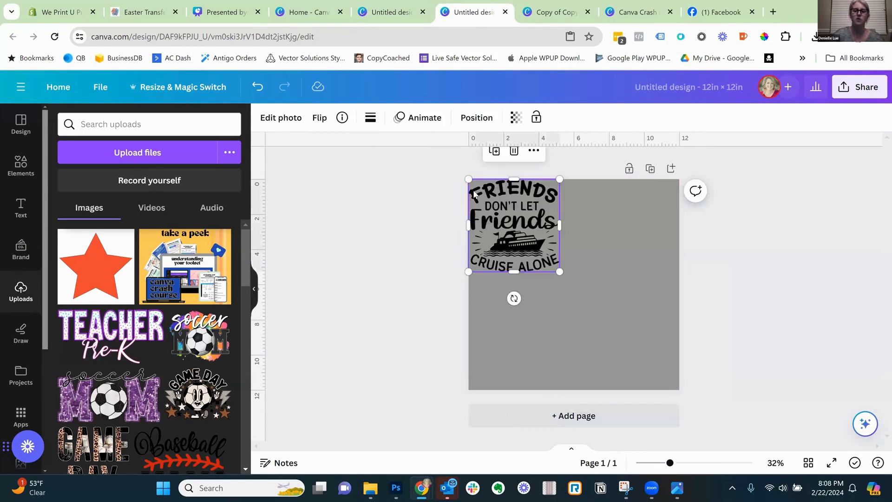
key(Delete)
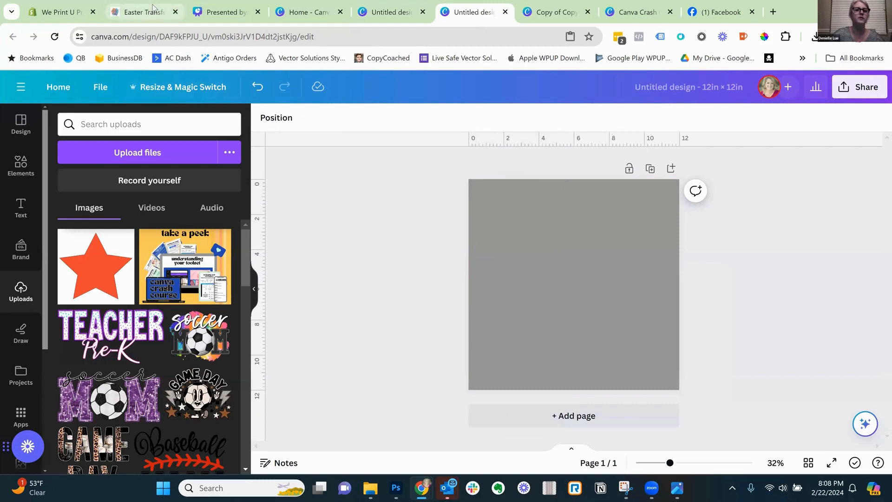
Switch to the Easter Transfers collection and save the "On Earth As It Is In Heaven" transfer image to the Downloads folder
click(153, 9)
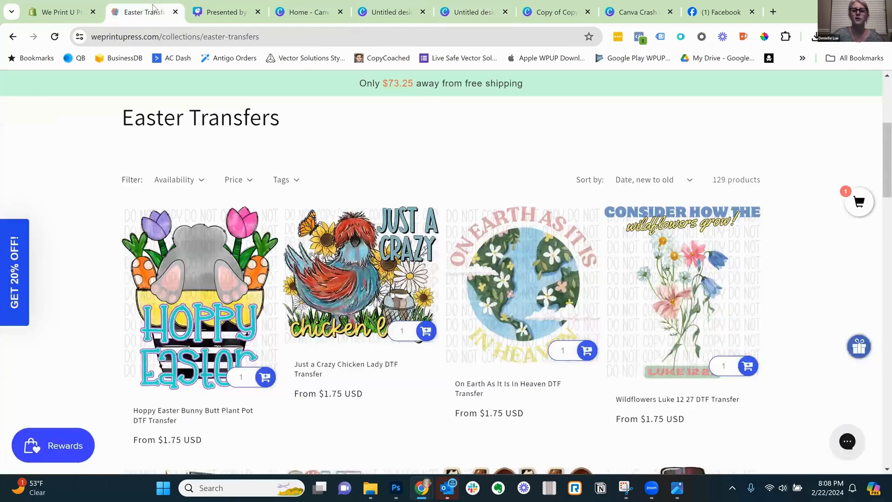
right_click(512, 279)
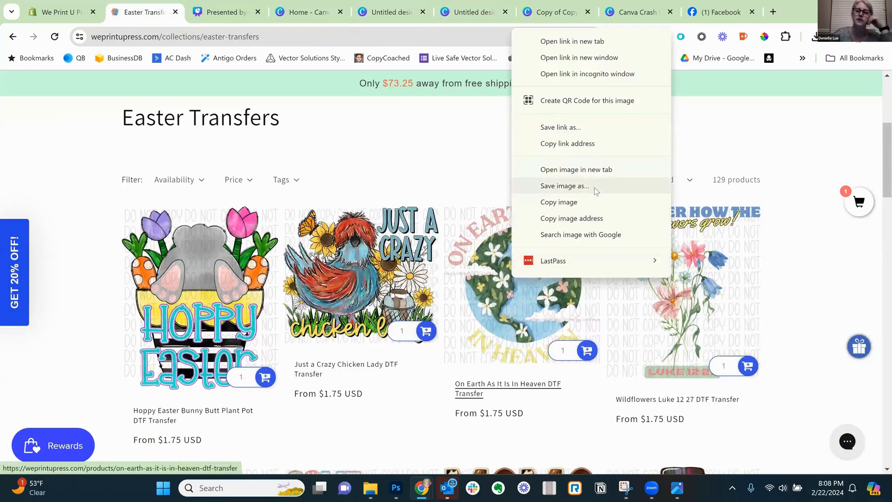
click(595, 188)
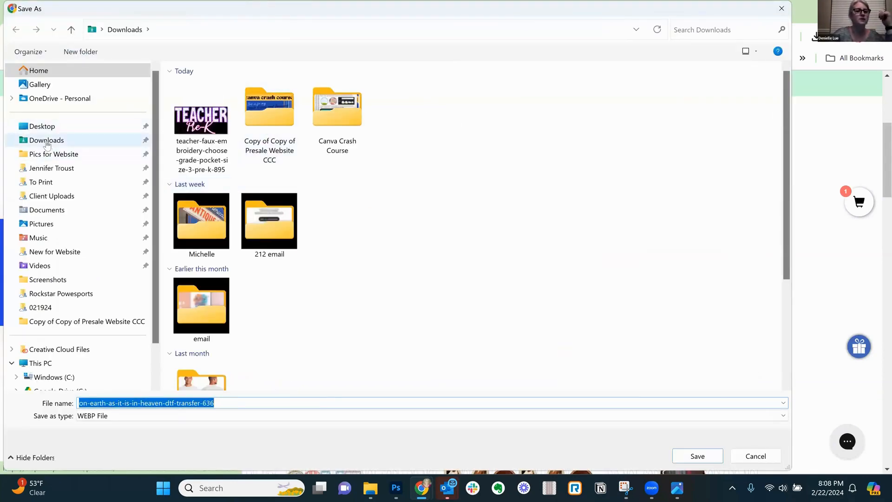
click(47, 140)
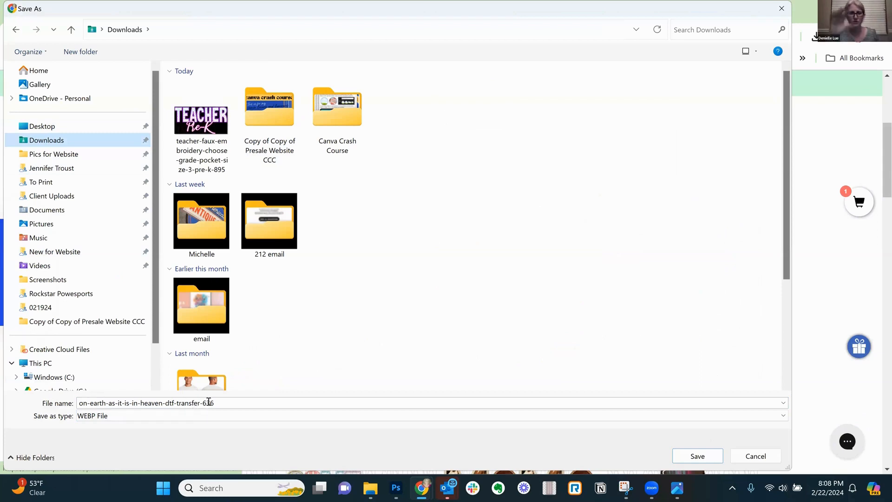
click(697, 455)
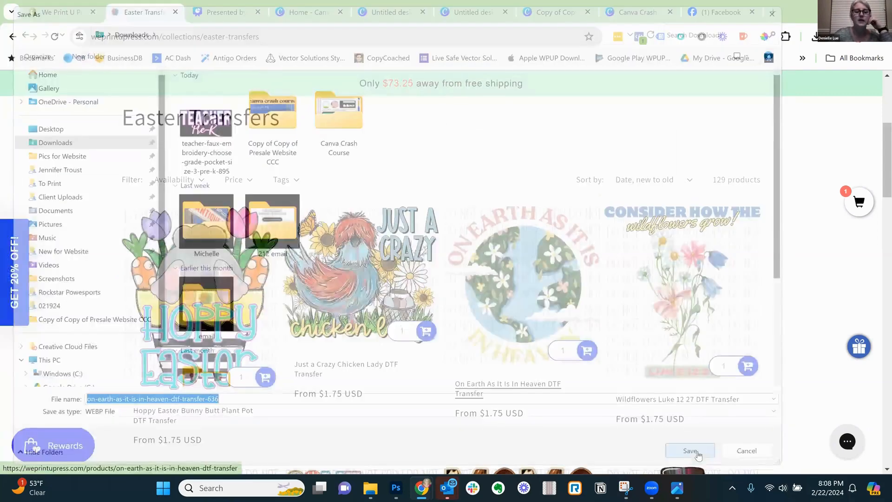
Upload on-earth-as-it-is-in-heaven-dtf-transfer-636 from Downloads to the 12 × 12 in Canva design, place it on the page and shrink it to about 5.5 in wide
click(472, 15)
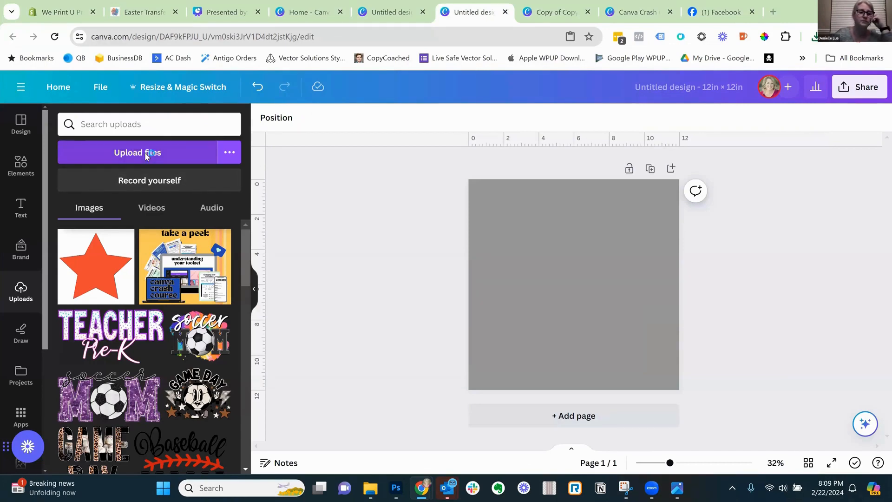
click(144, 152)
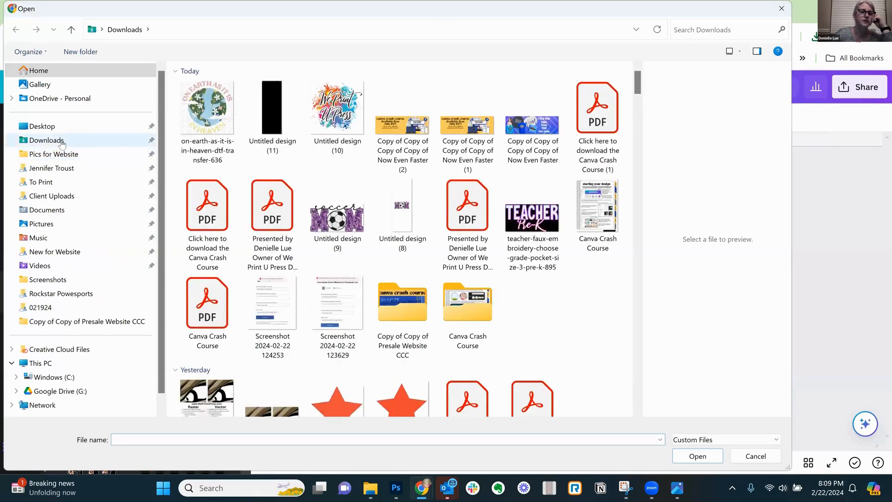
click(62, 141)
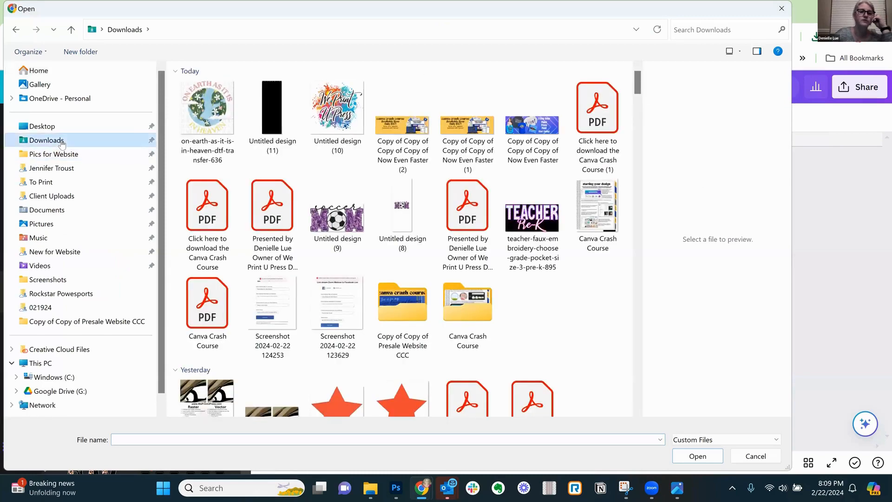
double_click(192, 118)
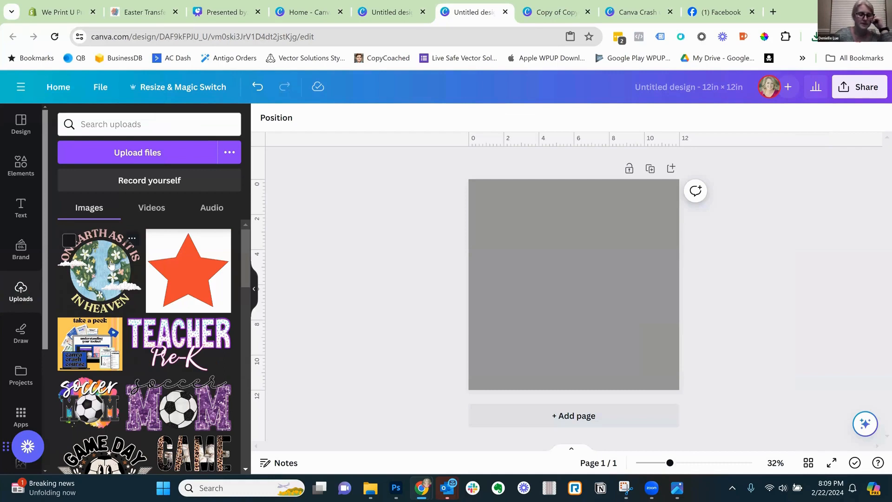
click(111, 265)
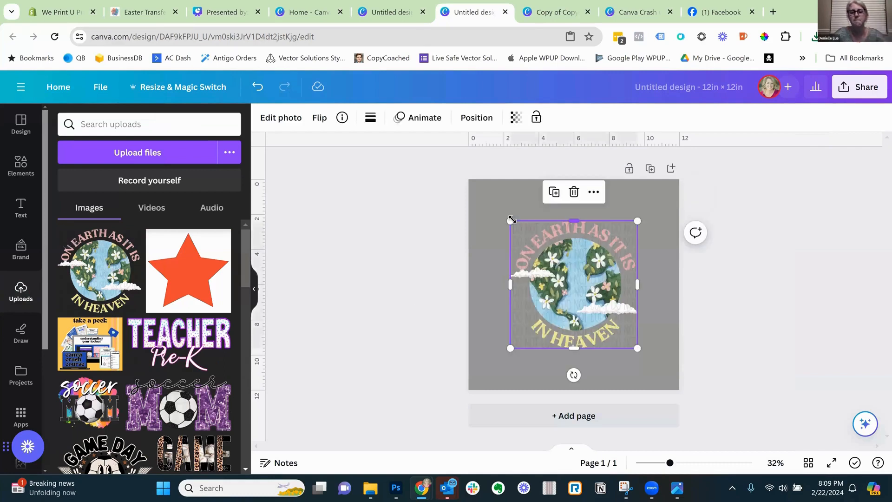
drag(510, 219, 541, 252)
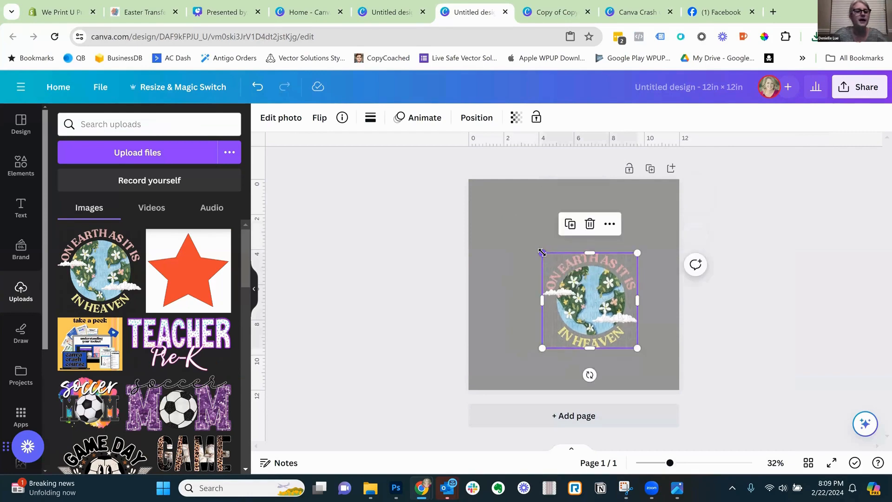
Search the elements library for "shirt mockup" and show all the photo results
click(21, 165)
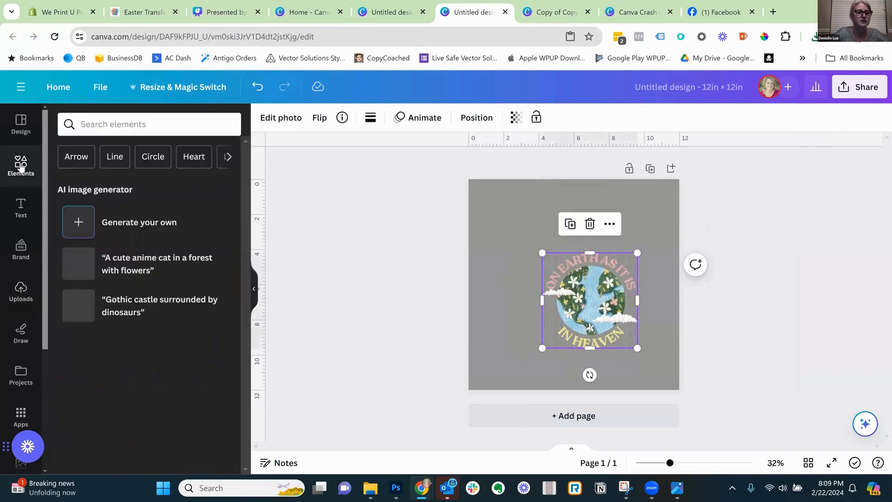
click(106, 124)
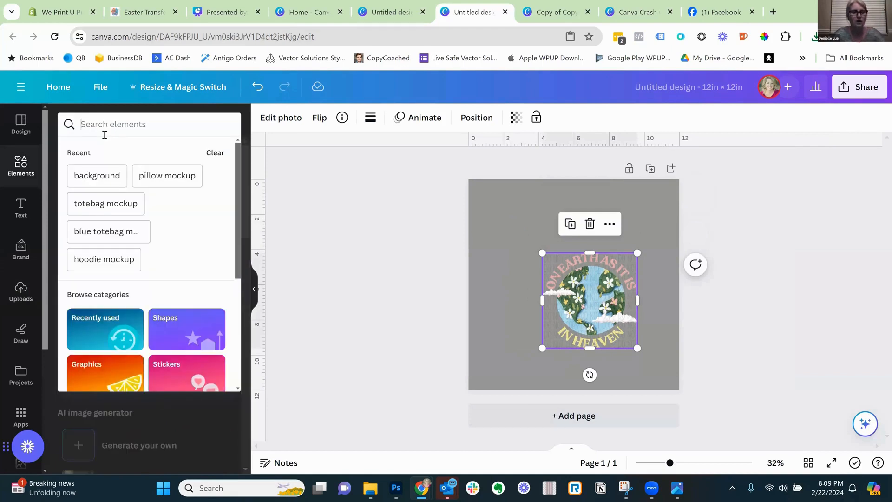
text(shirt mockup)
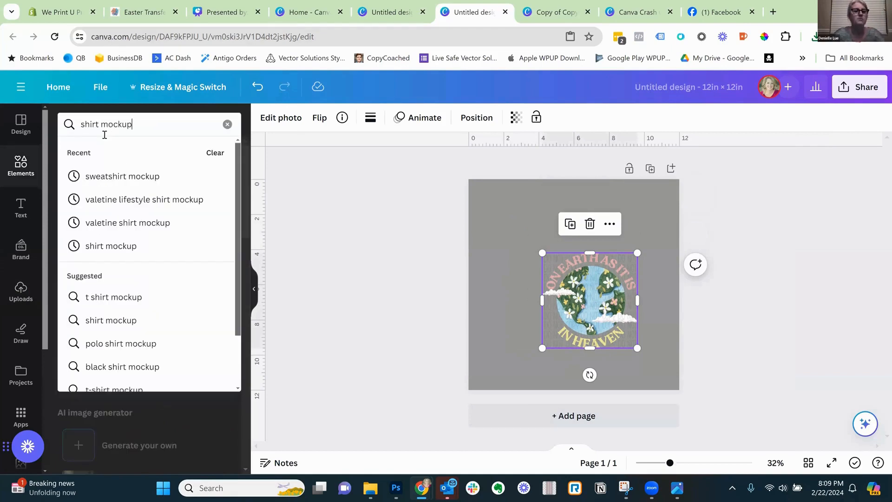
key(Return)
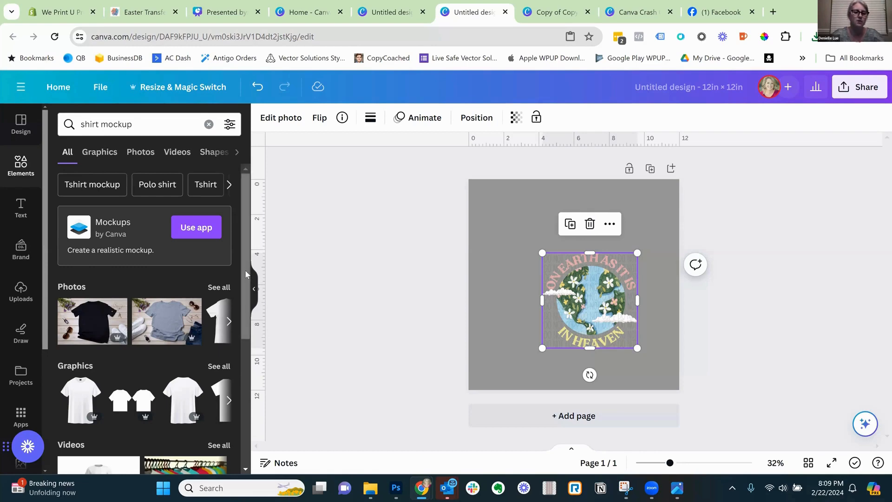
drag(246, 274, 260, 396)
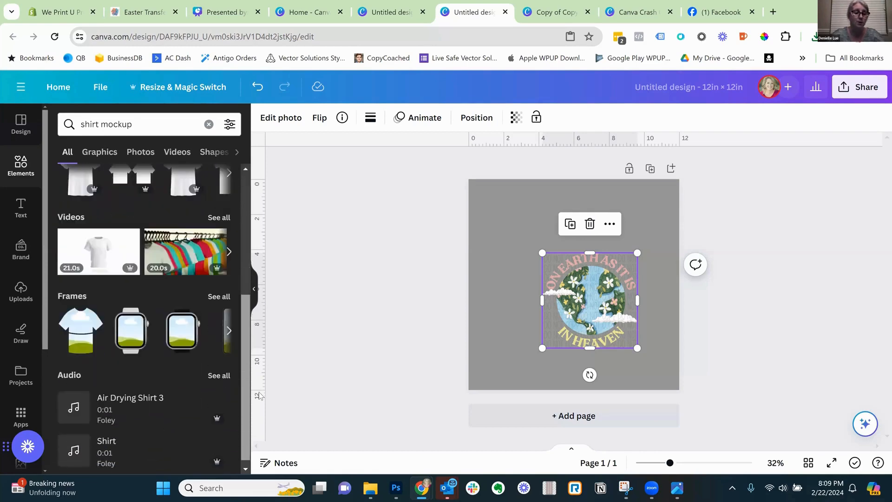
scroll(214, 221, up, 3)
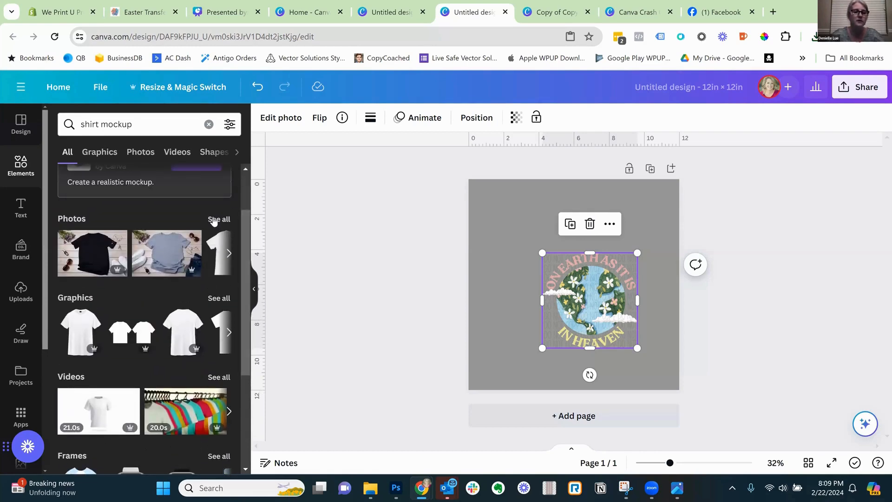
click(213, 222)
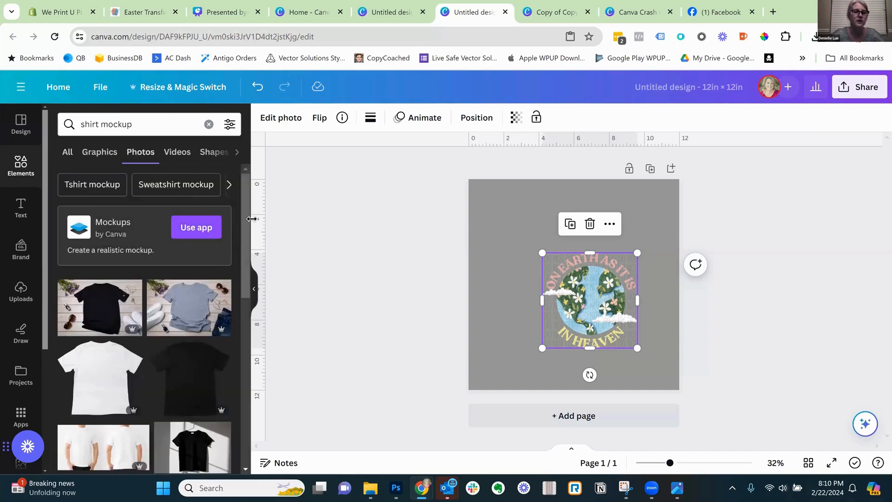
Add the photo of the person in a light pink T-shirt beside a potted plant to the page
drag(248, 220, 249, 346)
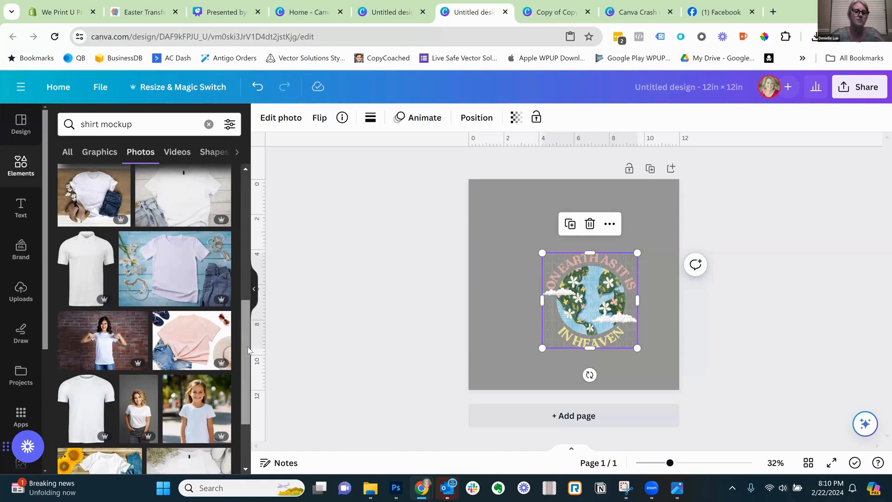
scroll(244, 343, down, 3)
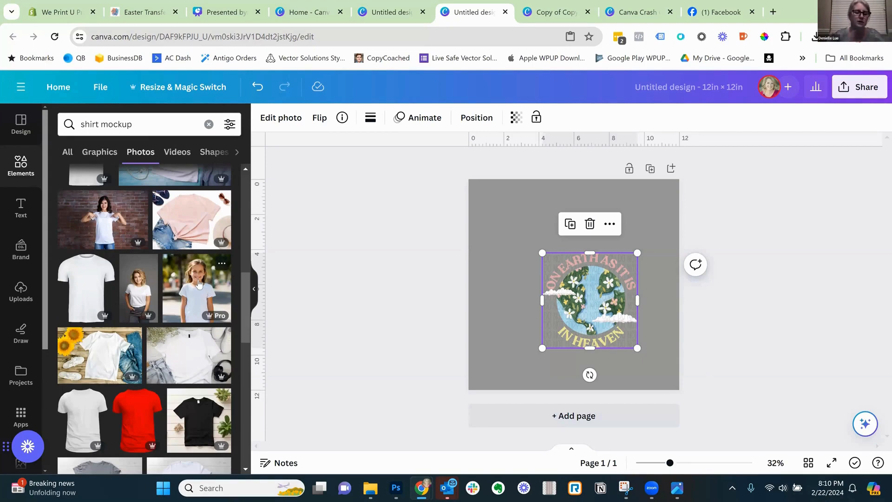
drag(244, 297, 259, 398)
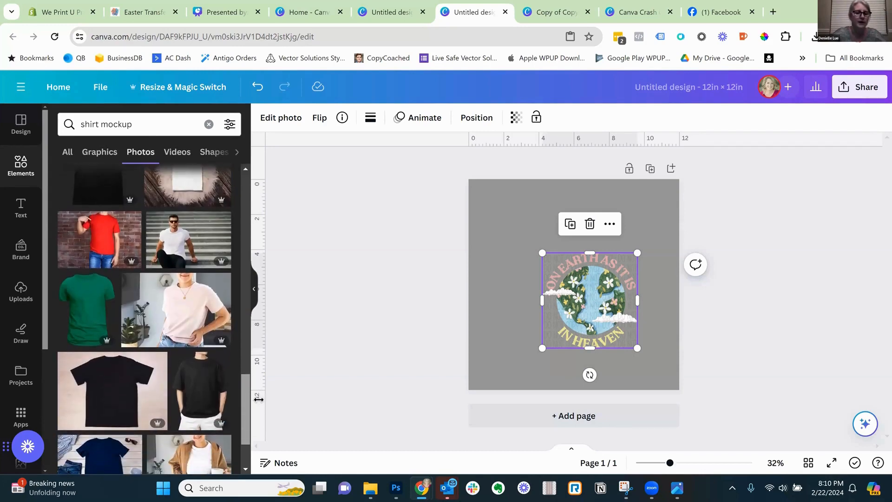
click(172, 304)
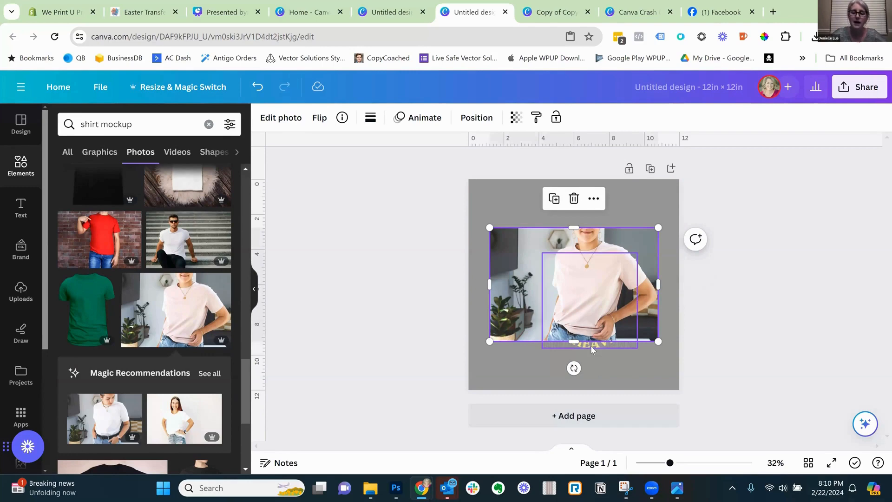
Send the pink T-shirt photo to the back, behind the transfer graphic
right_click(523, 269)
mouse_move(523, 272)
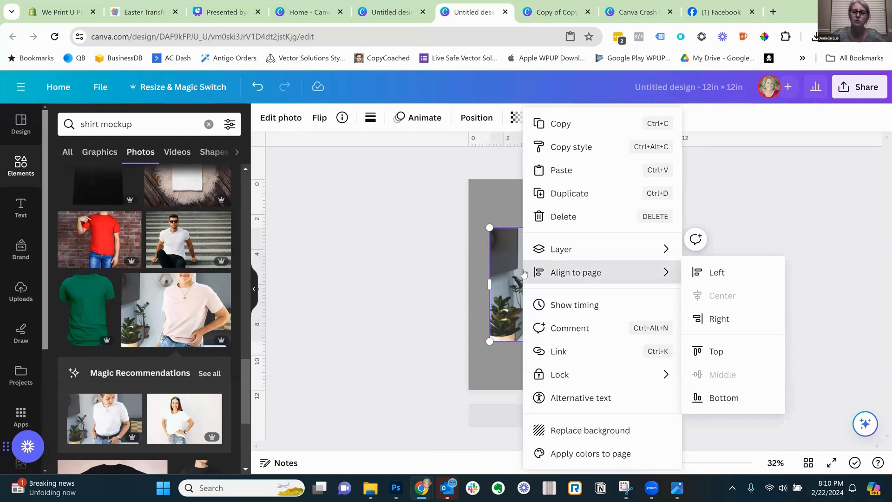
click(503, 371)
right_click(526, 327)
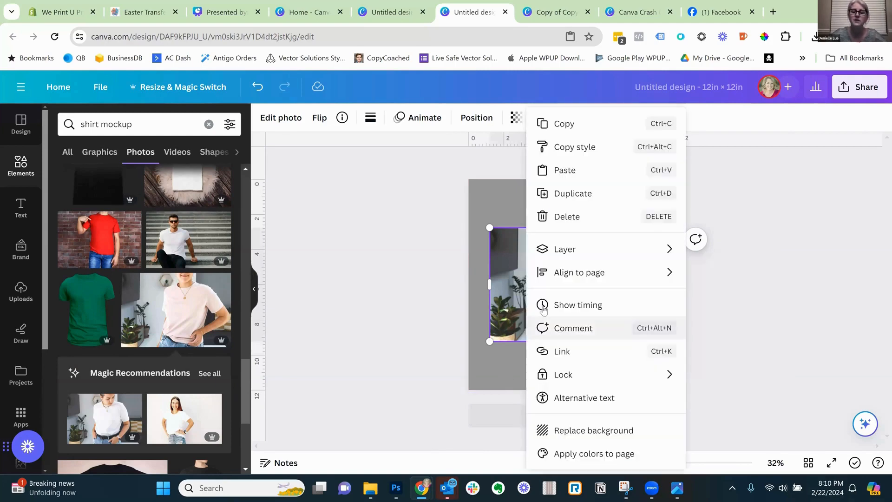
mouse_move(603, 253)
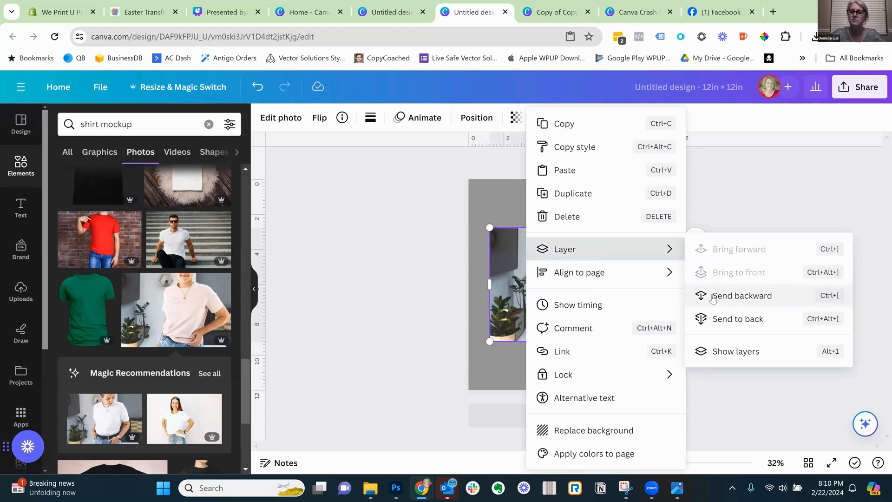
click(718, 319)
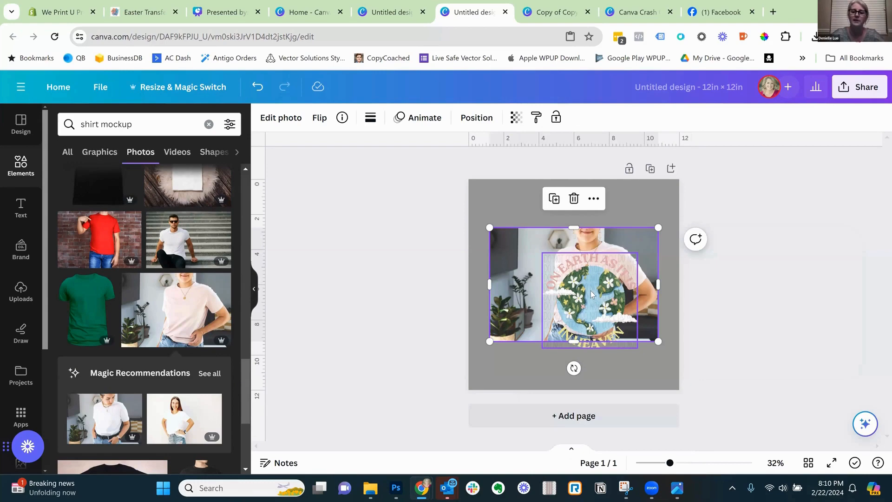
Enlarge the T-shirt photo beyond the page edges until it covers the whole 12 × 12 in page
drag(489, 227, 454, 204)
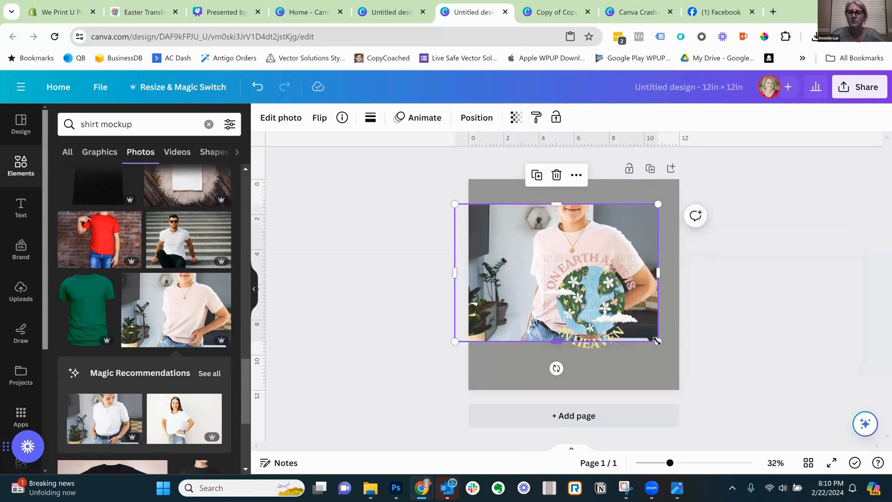
drag(658, 341, 708, 375)
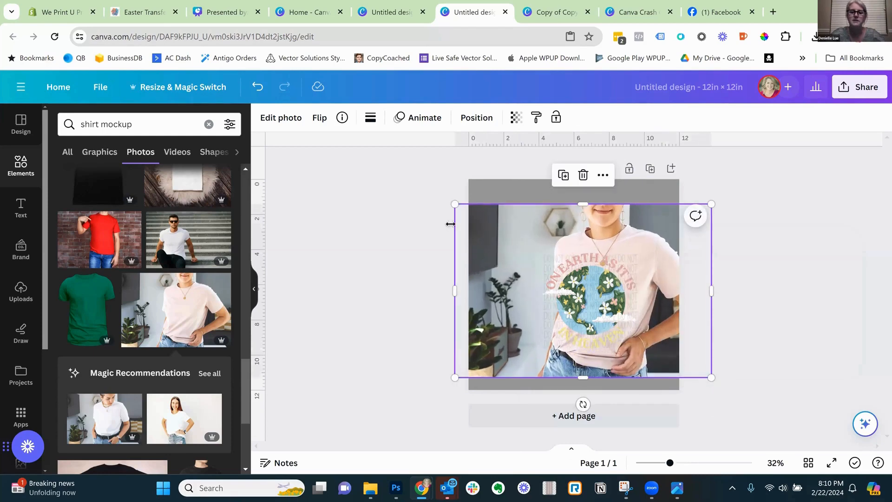
drag(450, 201, 401, 141)
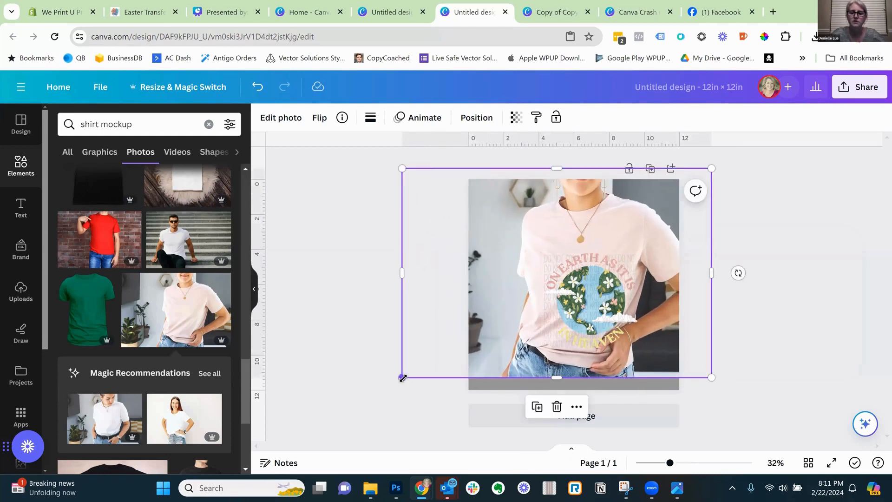
drag(402, 377, 379, 410)
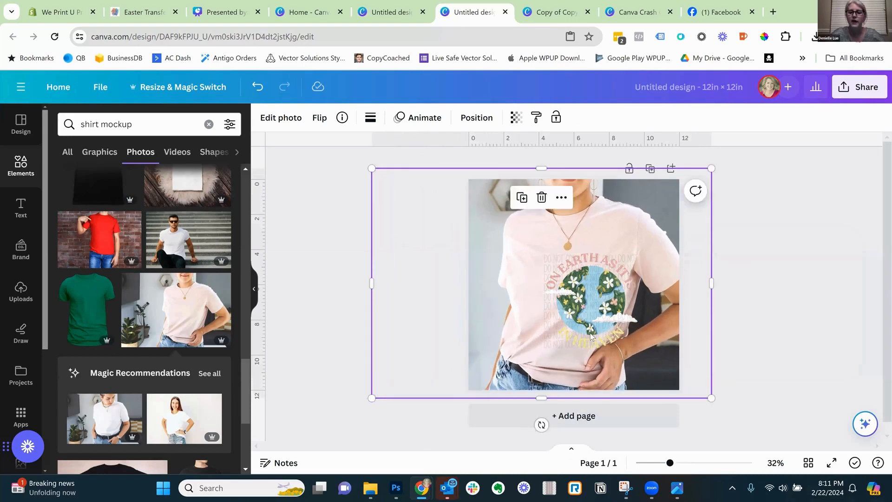
Shrink the "On Earth As It Is In Heaven" graphic to about 5 in wide and position it on the shirt's chest below the necklace
click(592, 316)
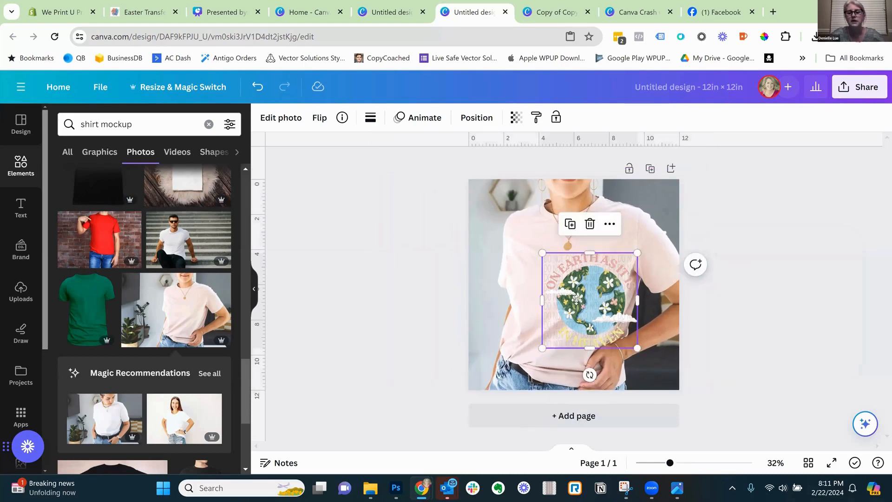
drag(592, 316, 570, 303)
drag(517, 243, 529, 253)
drag(575, 289, 571, 282)
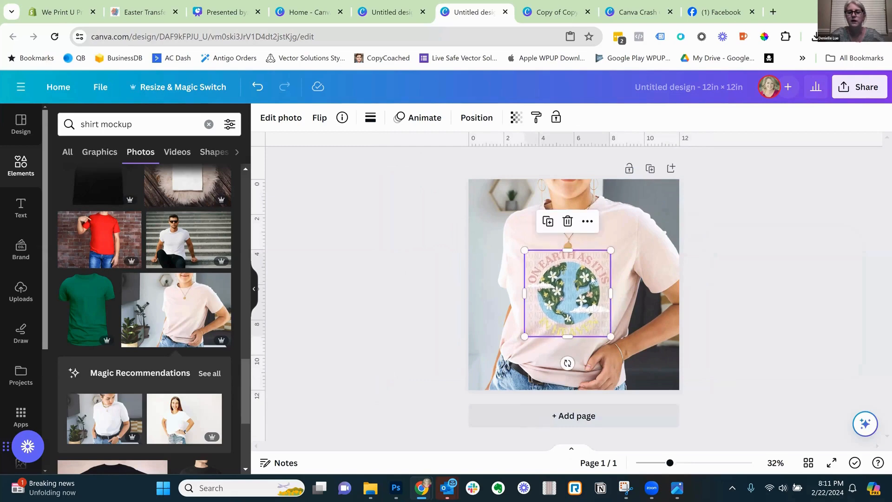
click(771, 224)
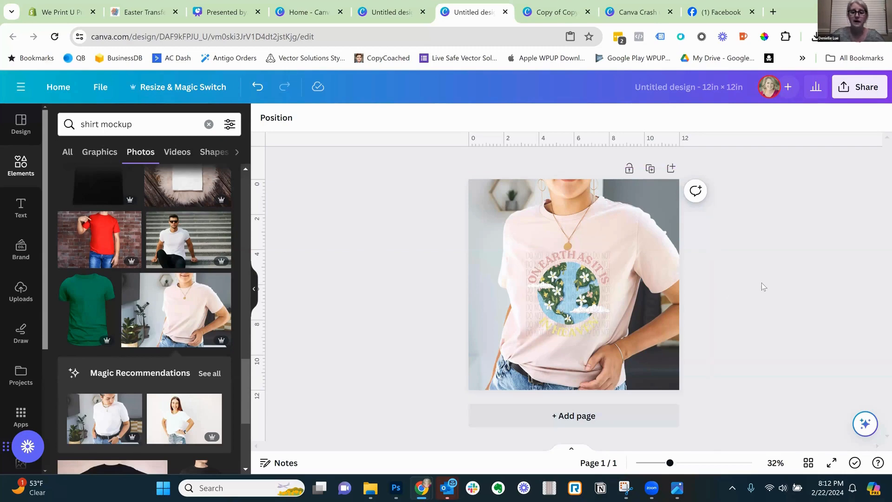
Download the 12 × 12 in shirt mockup as a PNG at size 1, 2,000 × 2,000 px
click(848, 93)
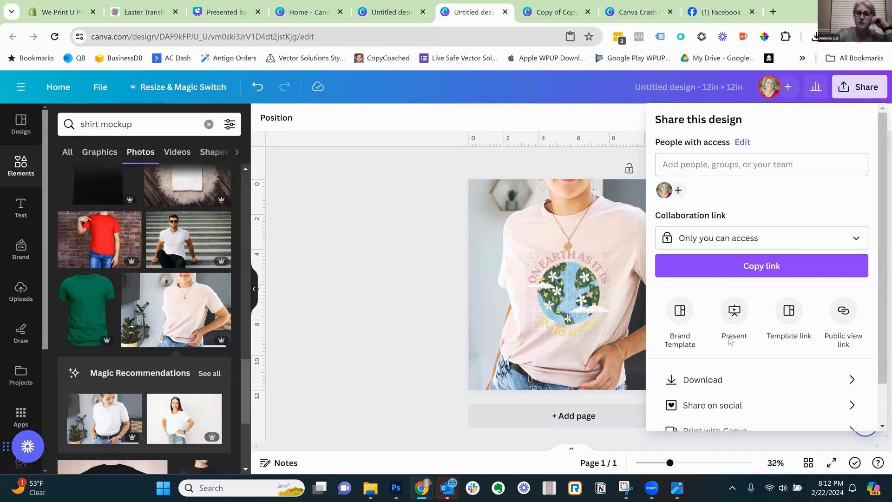
click(696, 380)
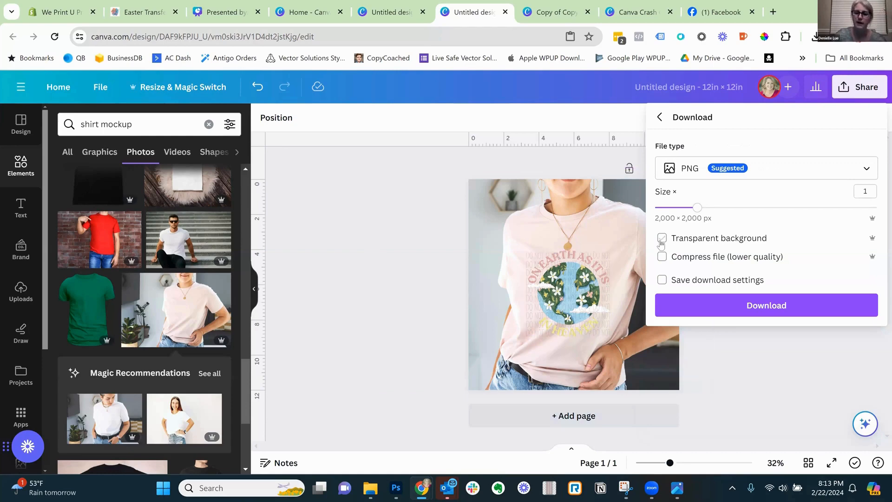
click(746, 307)
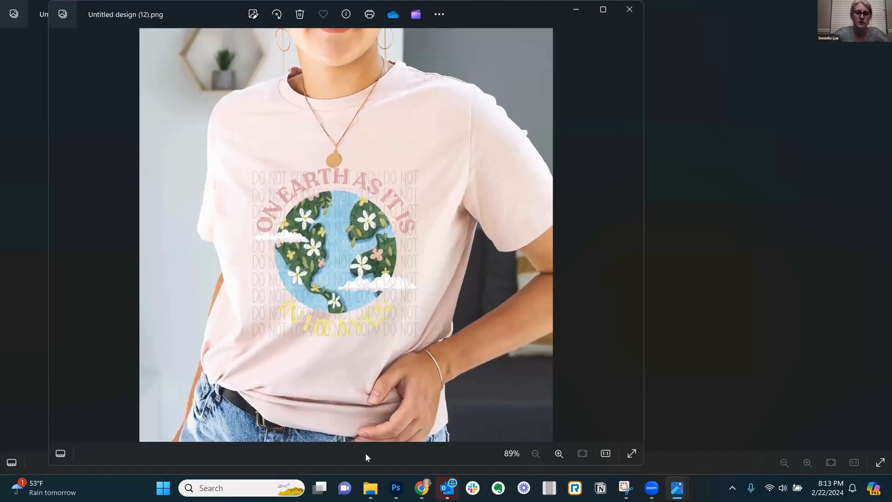
Switch to File Explorer, open the Downloads folder and select the file Untitled design (12)
mouse_move(371, 488)
click(286, 428)
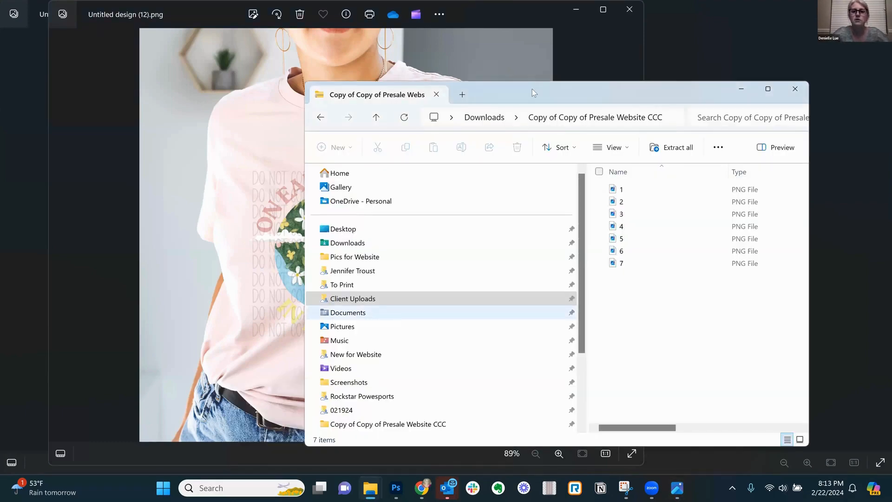
drag(562, 89, 674, 71)
click(462, 226)
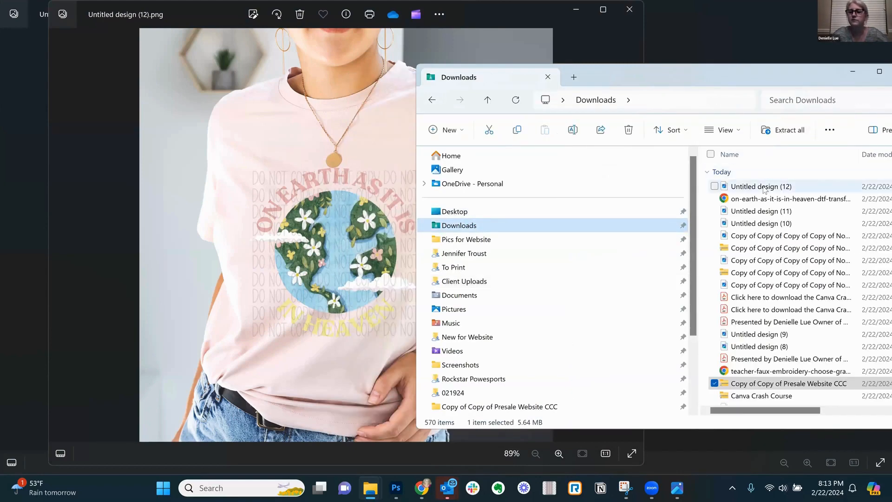
click(767, 186)
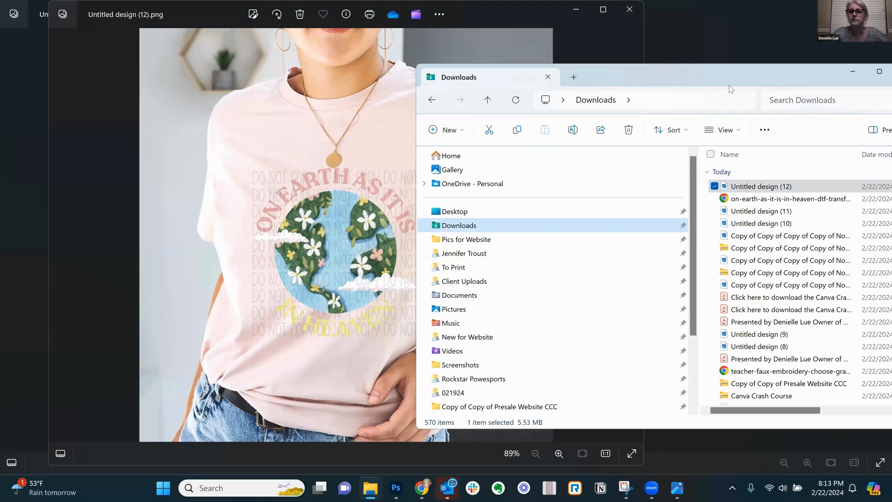
Show the files in the Downloads folder as large icons
drag(730, 89, 628, 102)
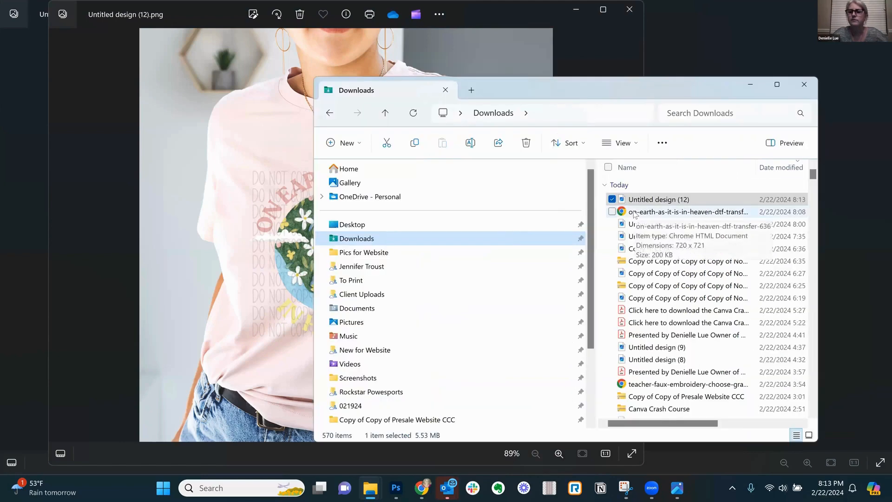
click(622, 143)
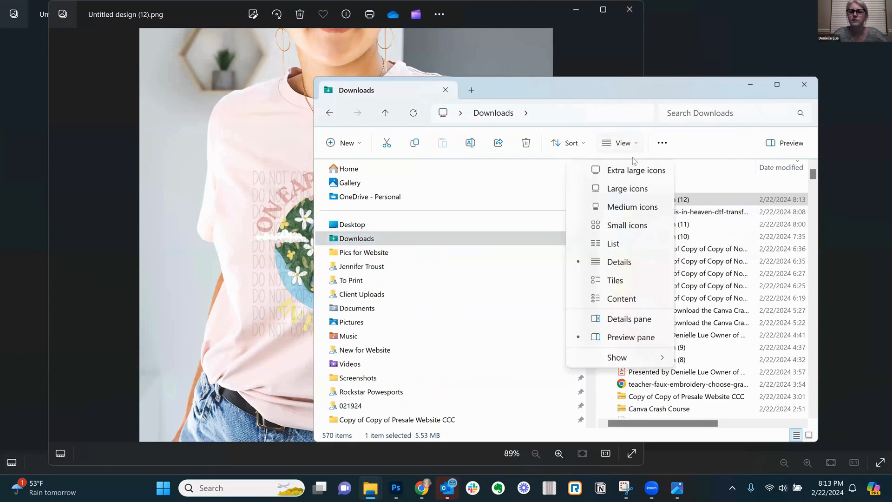
click(597, 191)
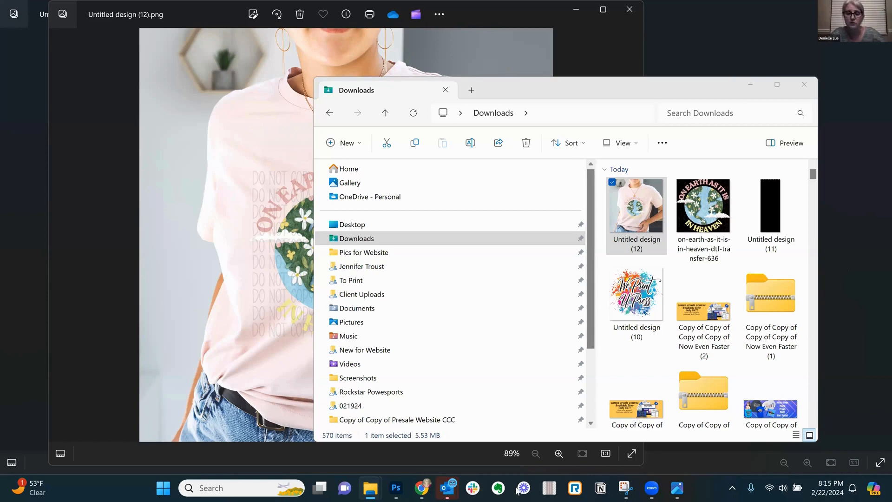
Switch to Chrome and examine the GAME DAY graphics at the start of the 22 × 60 in gang sheet design
mouse_move(425, 489)
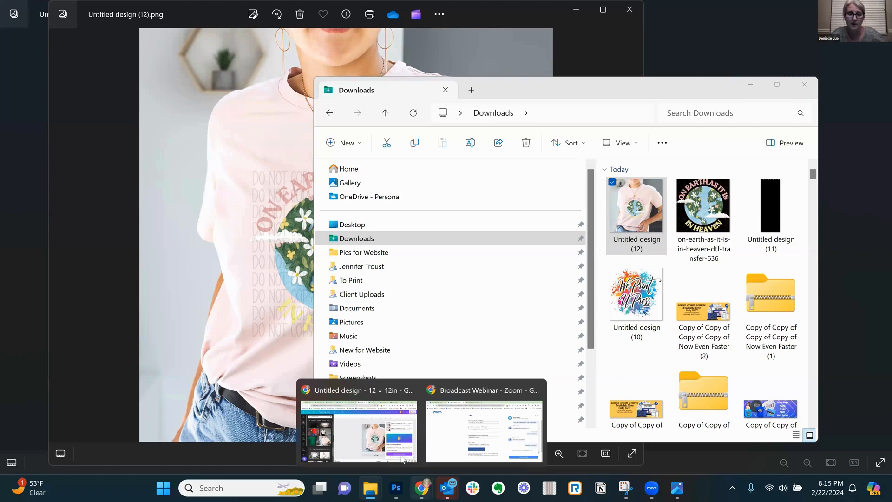
click(387, 433)
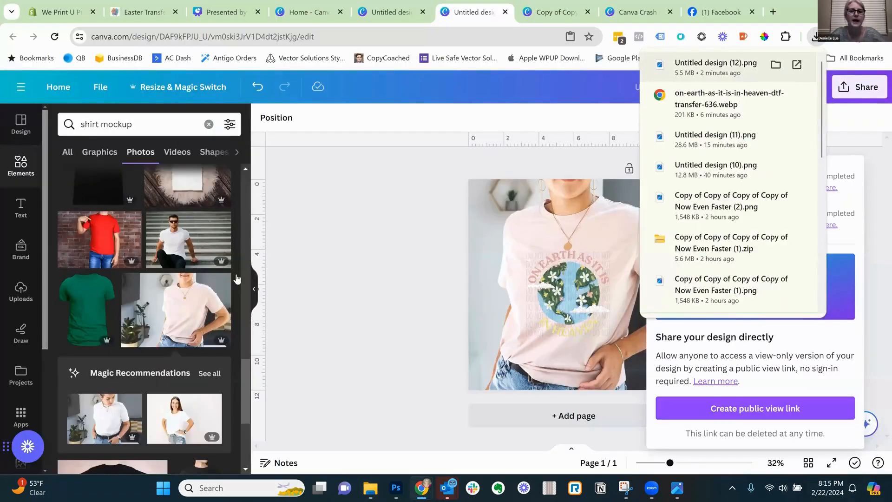
click(390, 14)
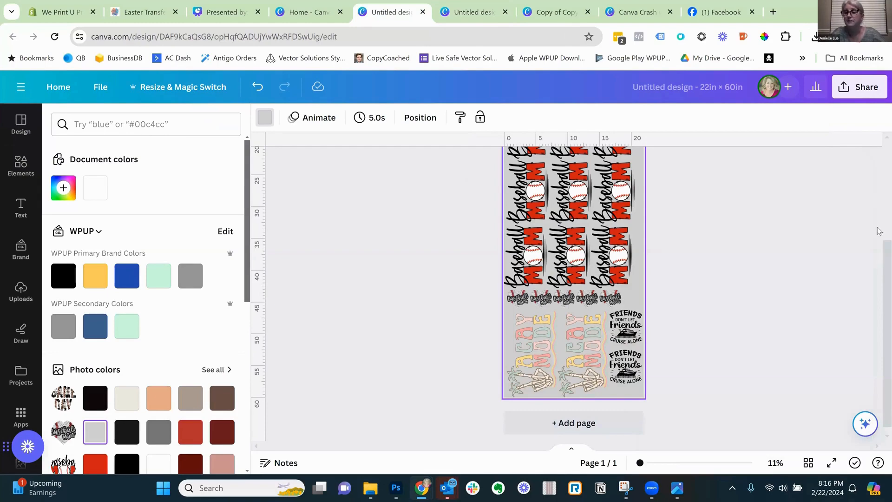
drag(885, 243, 877, 133)
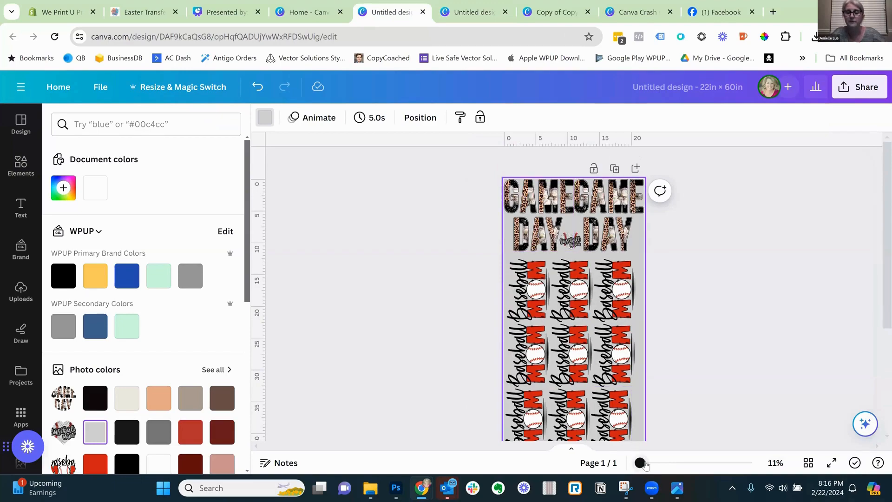
drag(639, 463, 675, 461)
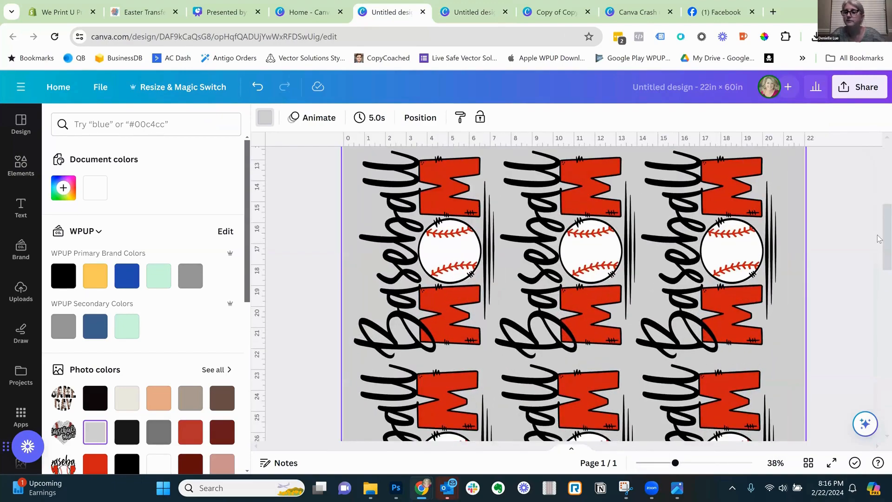
drag(880, 238, 879, 158)
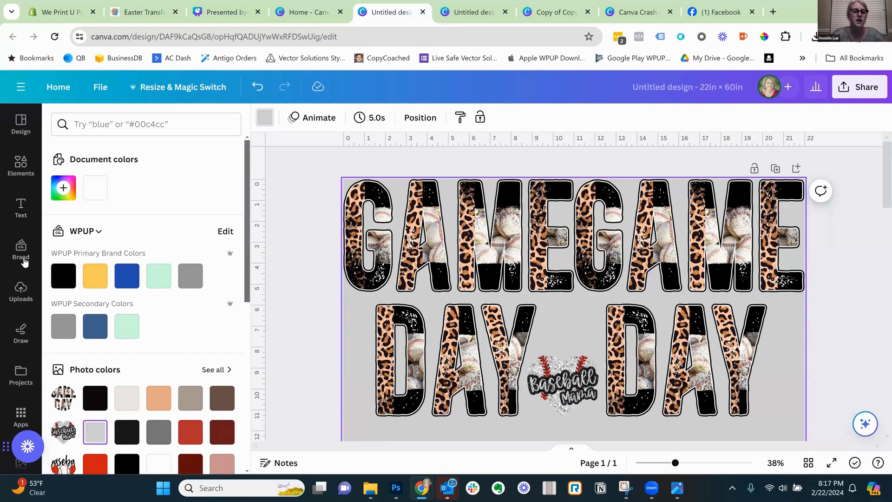
Return to the 12 × 12 in design and delete the T-shirt photo and the "On Earth As It Is In Heaven" graphic
click(474, 14)
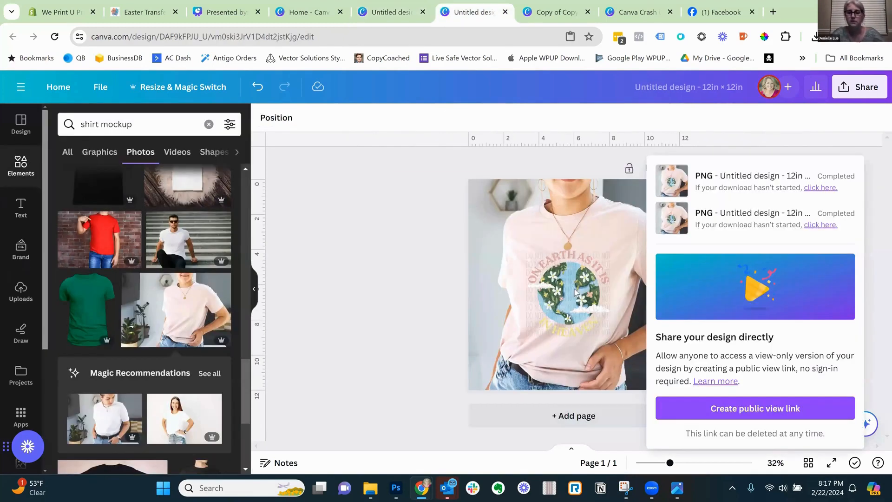
click(606, 236)
key(Delete)
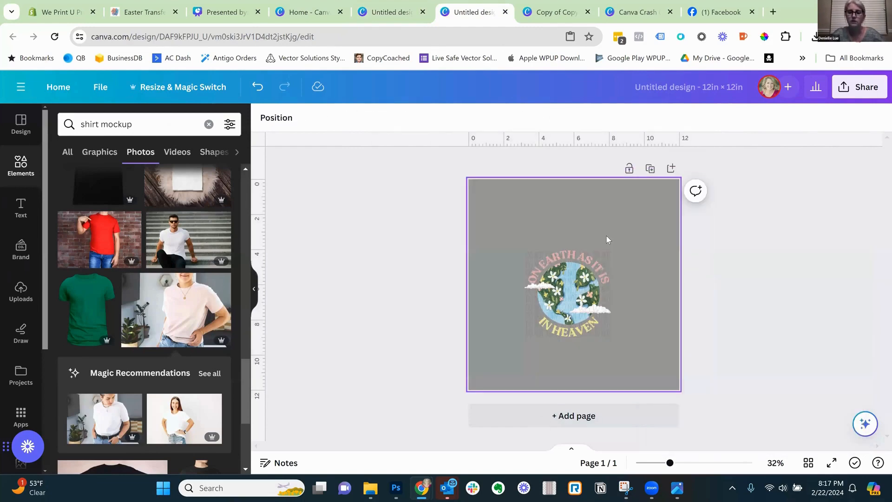
click(581, 282)
key(Delete)
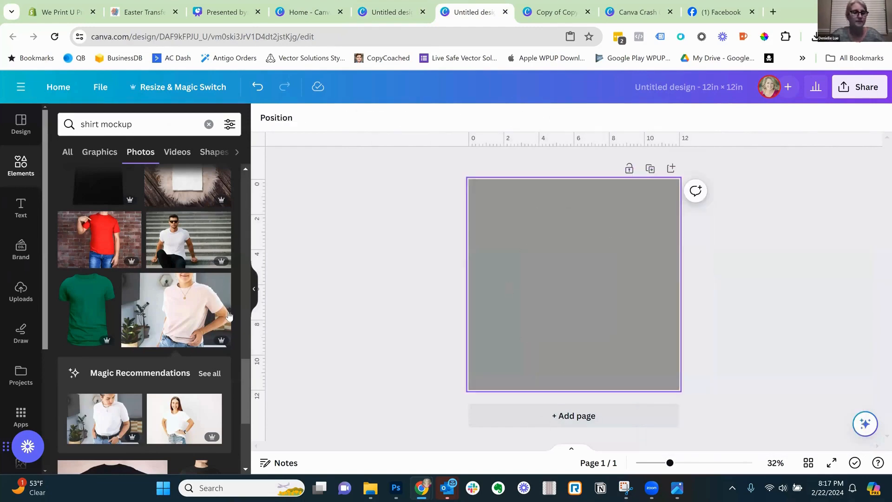
Add the uploaded leopard-print and baseball GAME DAY graphic to the empty page
click(20, 292)
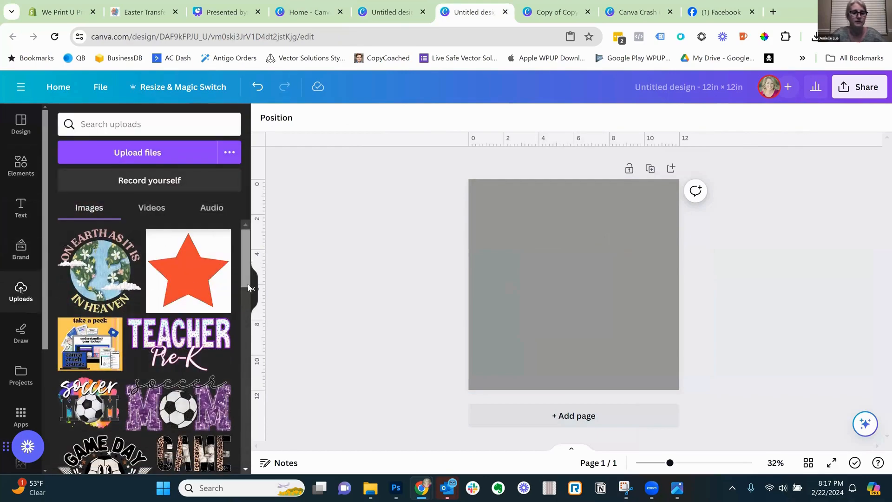
scroll(190, 364, down, 2)
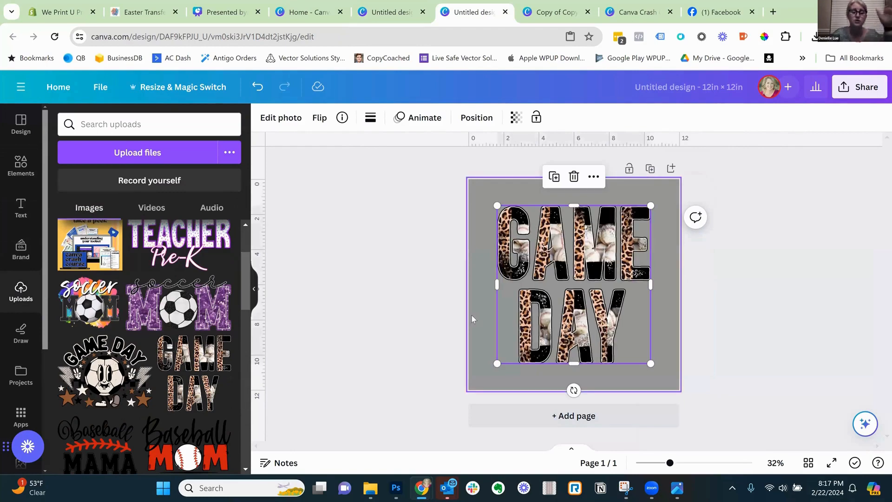
click(476, 188)
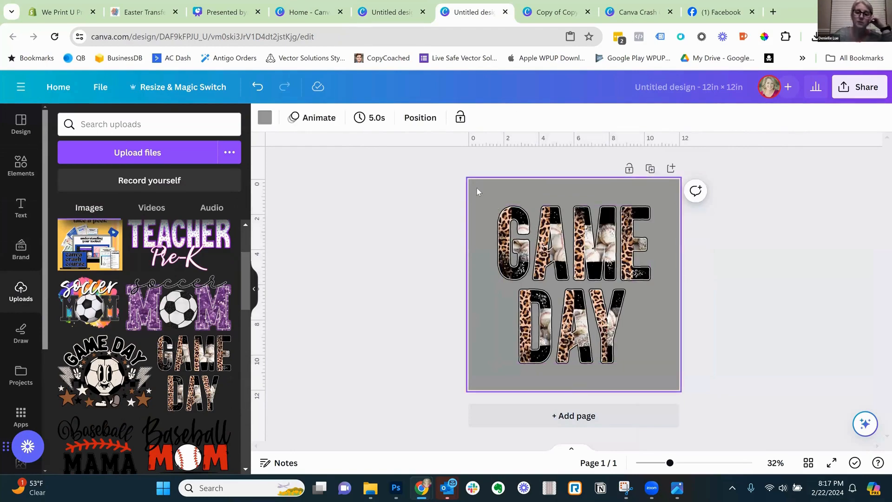
click(266, 118)
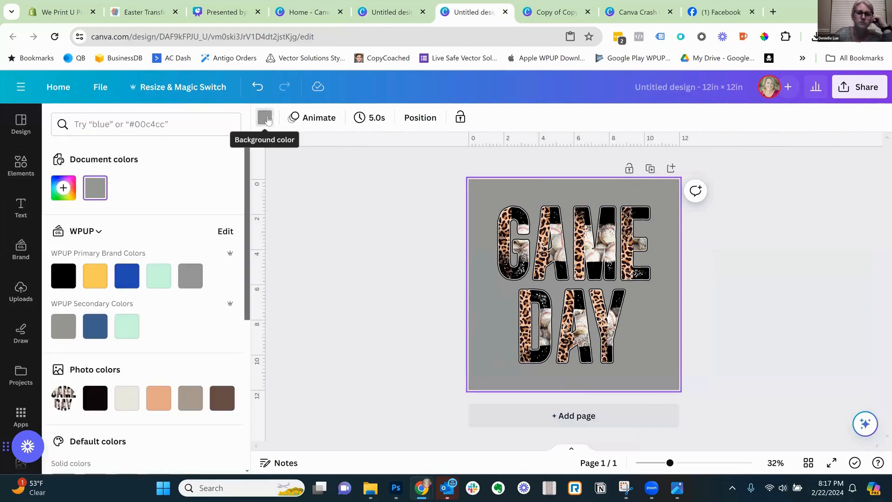
click(354, 162)
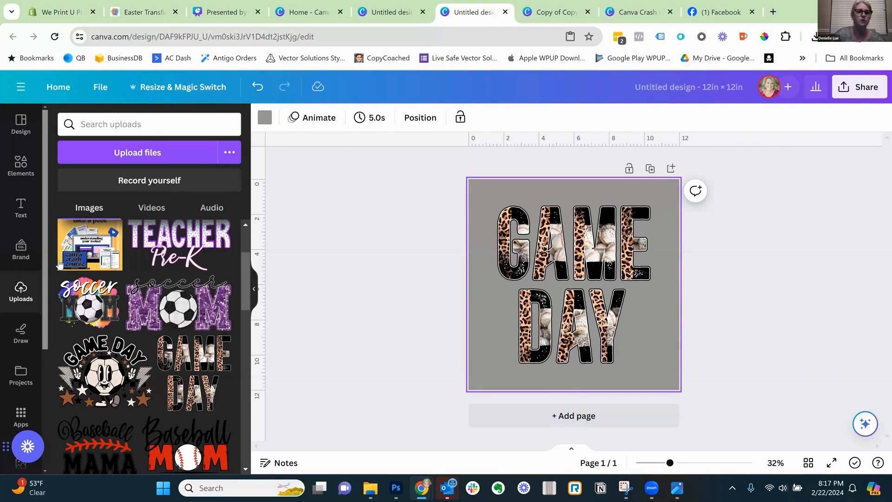
Add a subheading text box over the GAME DAY graphic with the text "DO NOT COPY"
click(15, 212)
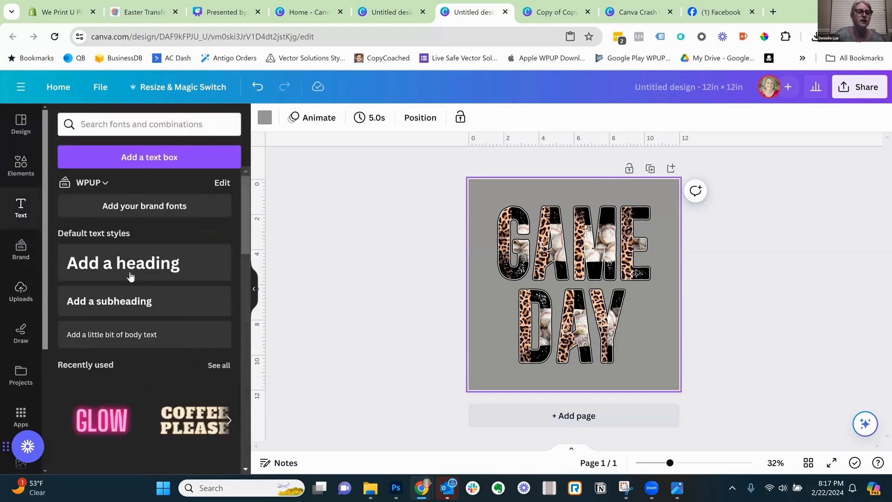
click(97, 301)
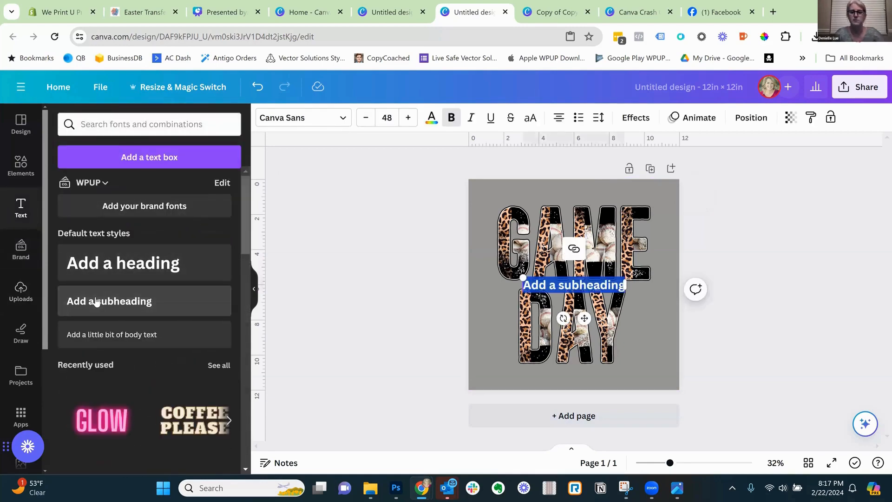
key(BackSpace)
text(DO)
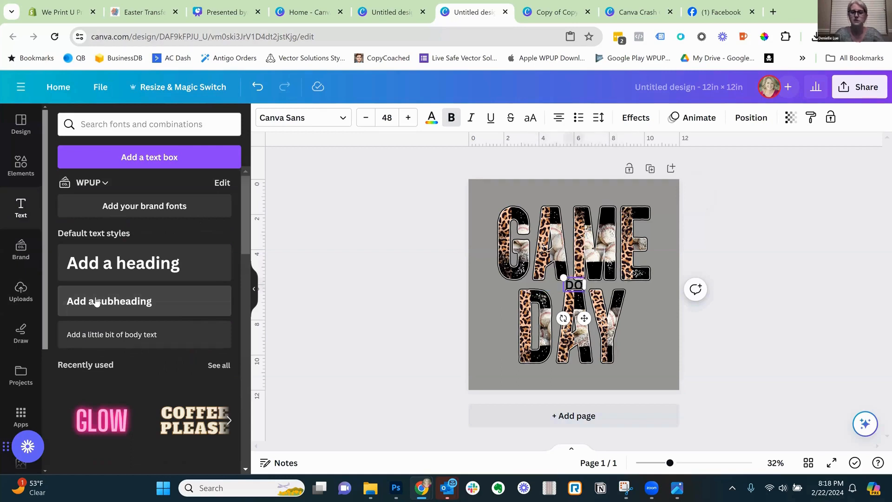
text( NOT COPY)
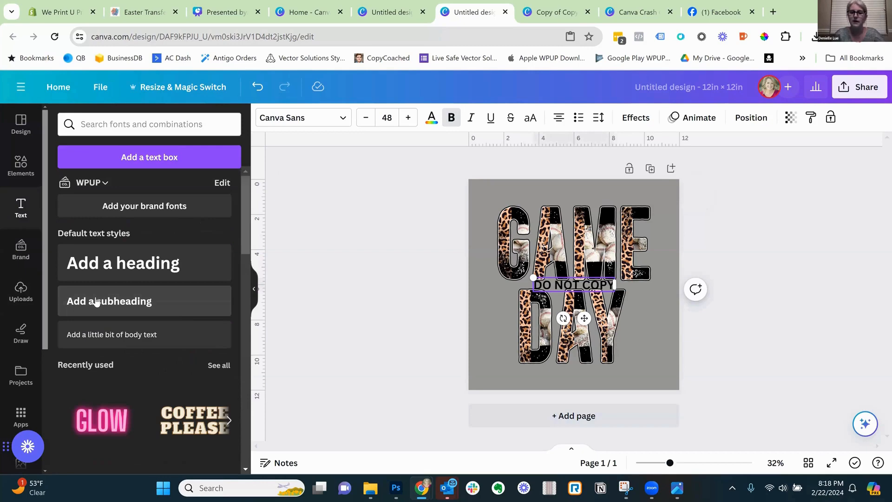
Change the color of the "DO NOT COPY" text to white
key(ctrl+a)
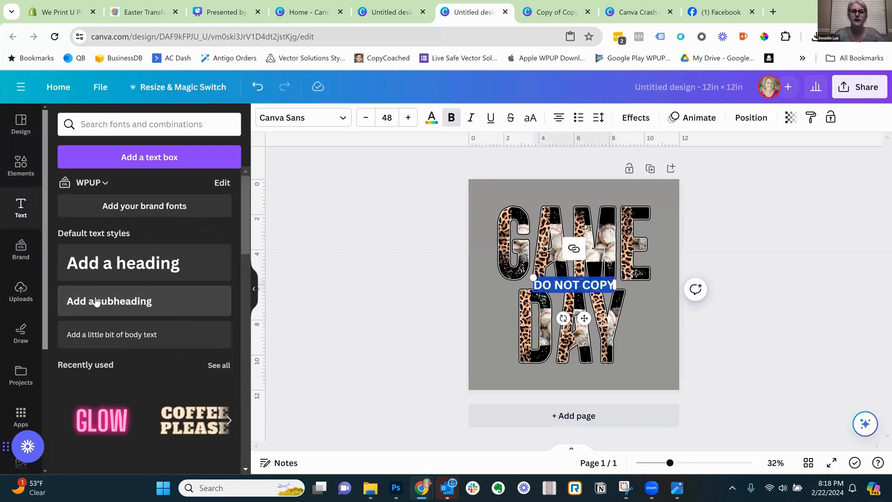
click(431, 118)
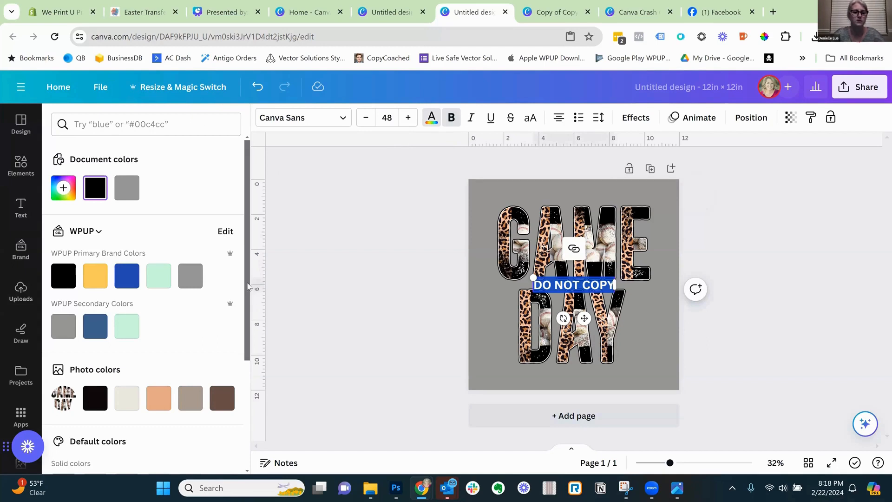
drag(250, 288, 249, 369)
click(222, 357)
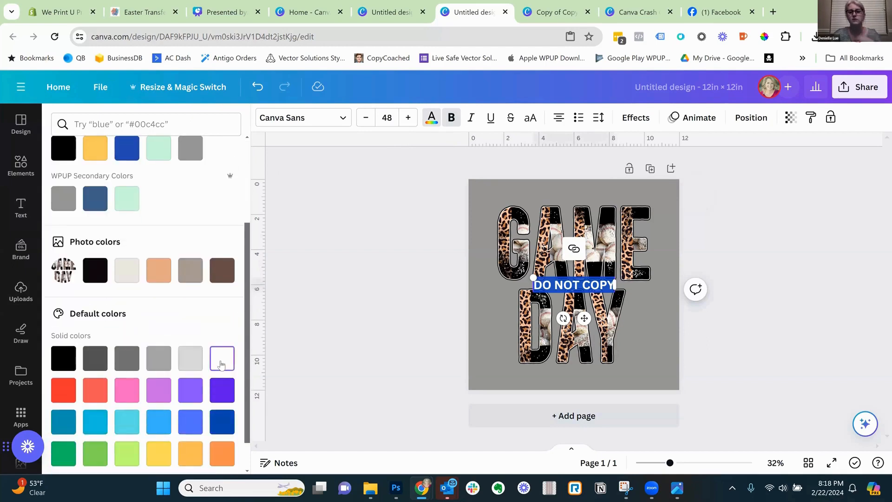
click(762, 257)
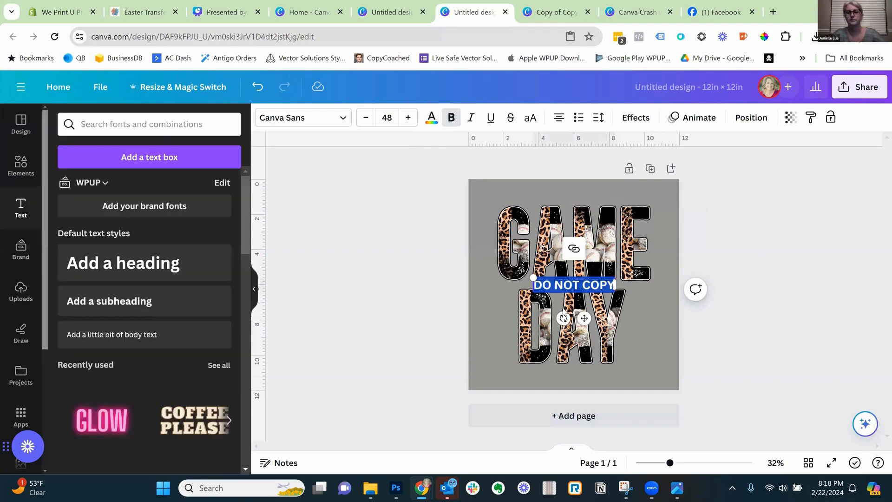
click(481, 324)
Enlarge the "DO NOT COPY" text to font size 100 so it reaches the page's right edge
click(570, 284)
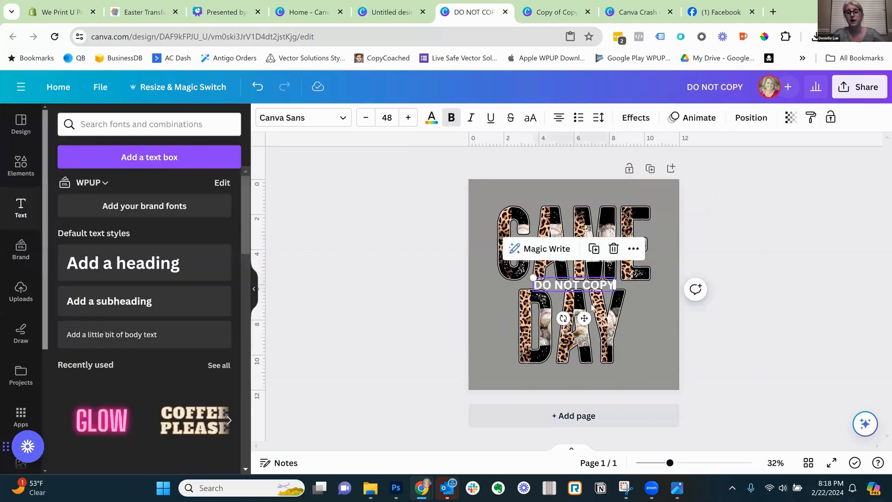
click(408, 117)
click(407, 118)
click(407, 118)
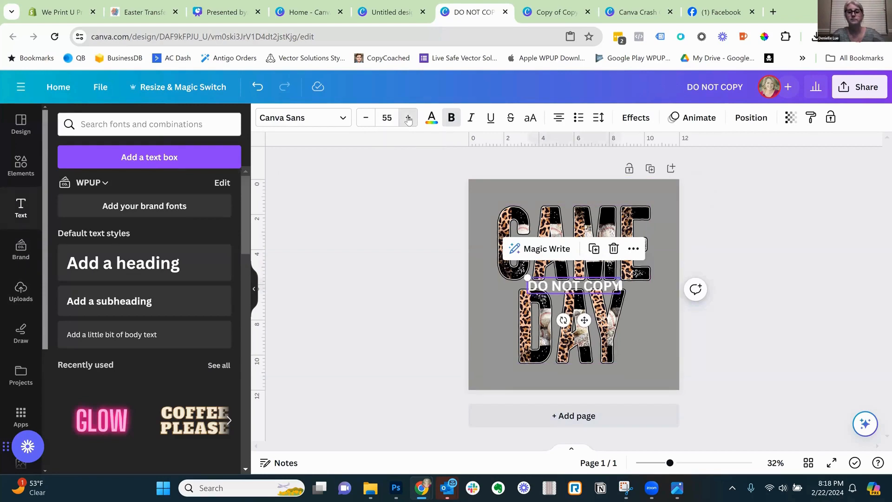
click(408, 118)
click(408, 118)
click(408, 118)
click(408, 118)
click(408, 118)
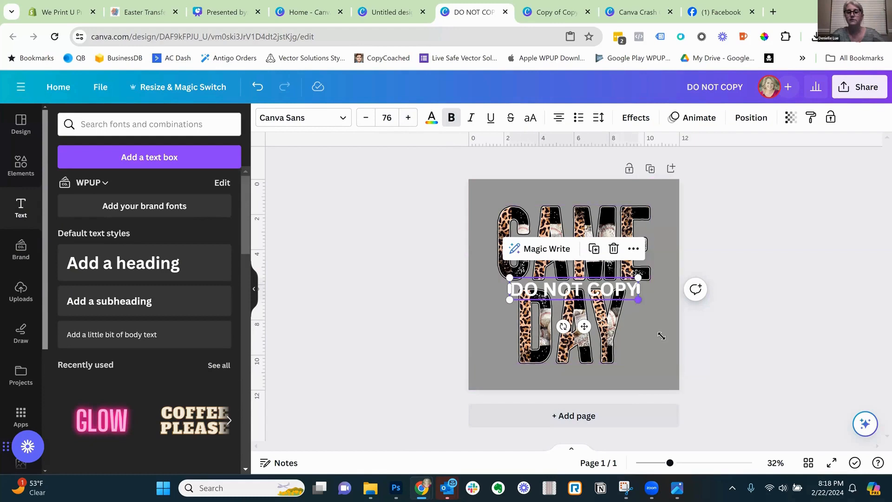
drag(638, 300, 679, 307)
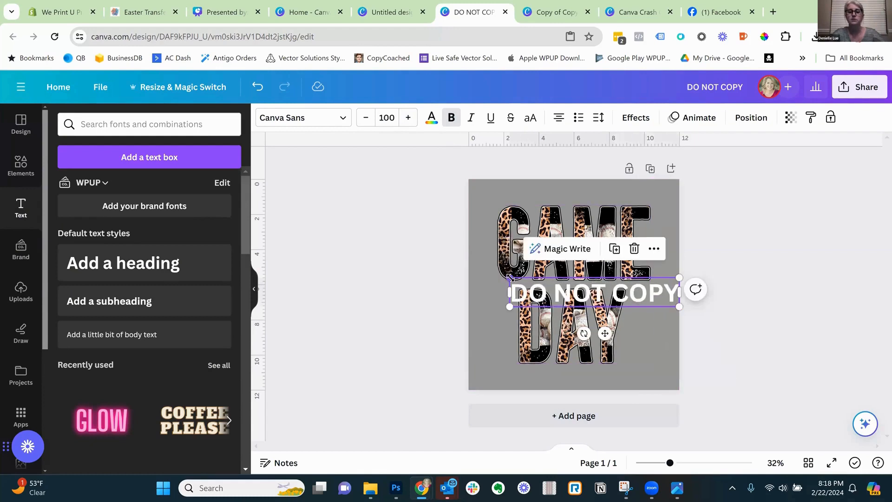
Enlarge the "DO NOT COPY" text to font size 125 and rotate it diagonally, rising to the right, centered across the GAME DAY graphic
drag(509, 277, 468, 270)
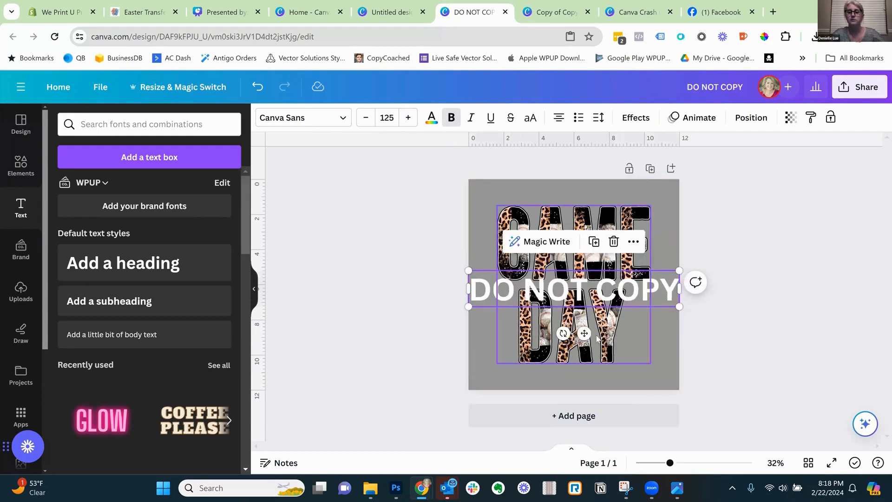
drag(563, 333, 626, 345)
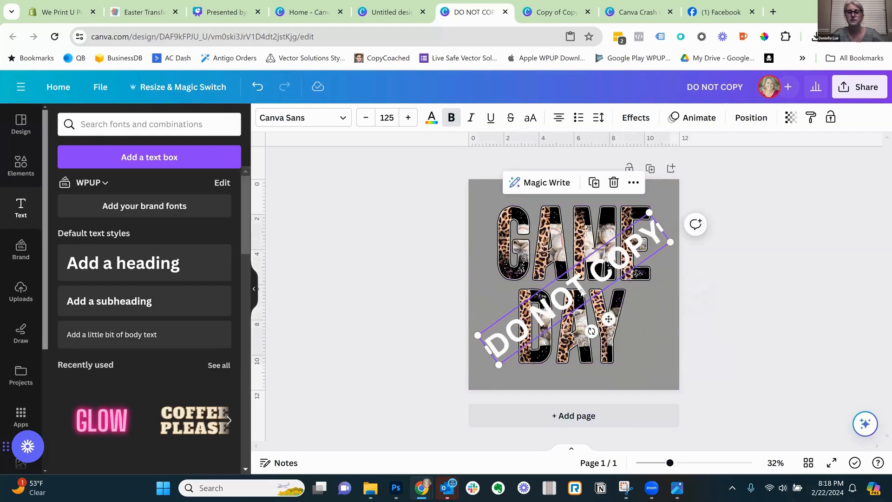
drag(588, 262, 589, 263)
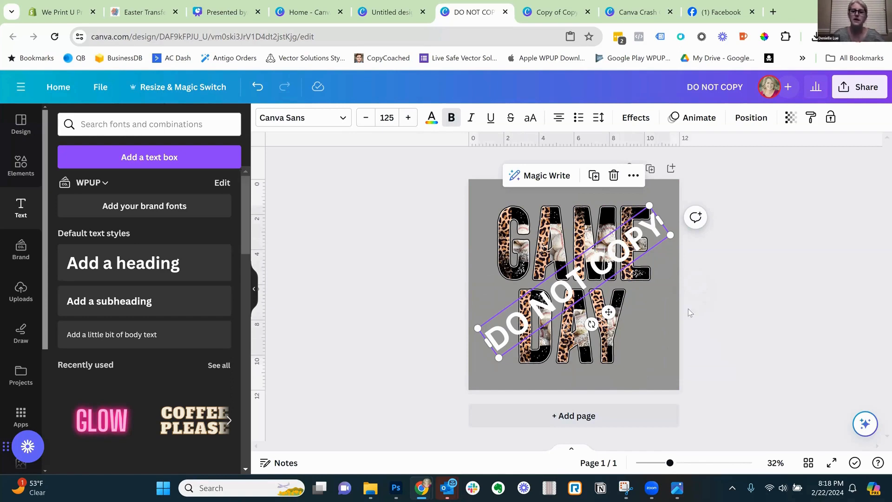
click(673, 324)
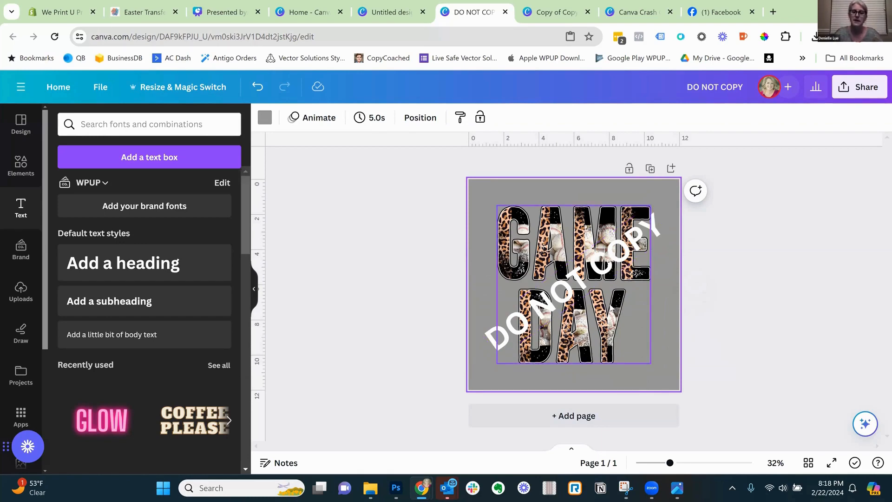
Set the transparency of the "DO NOT COPY" text to 16 and check the faint watermark up close against the graphic
click(586, 275)
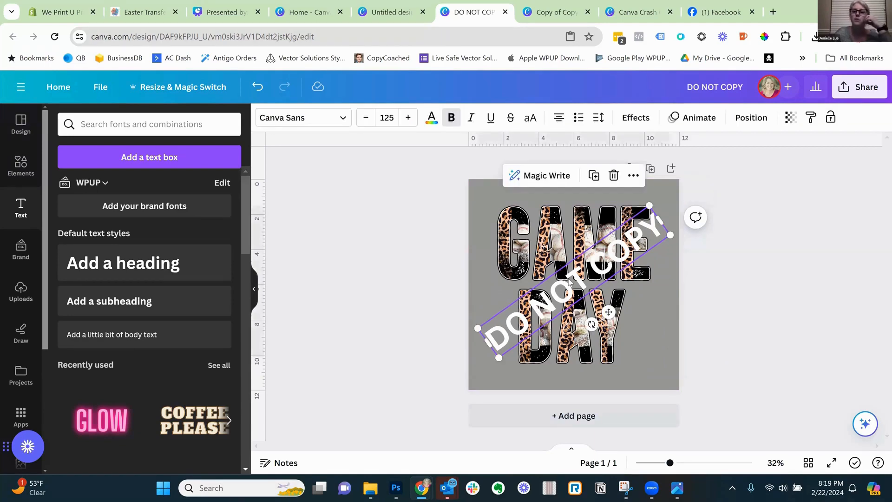
click(791, 120)
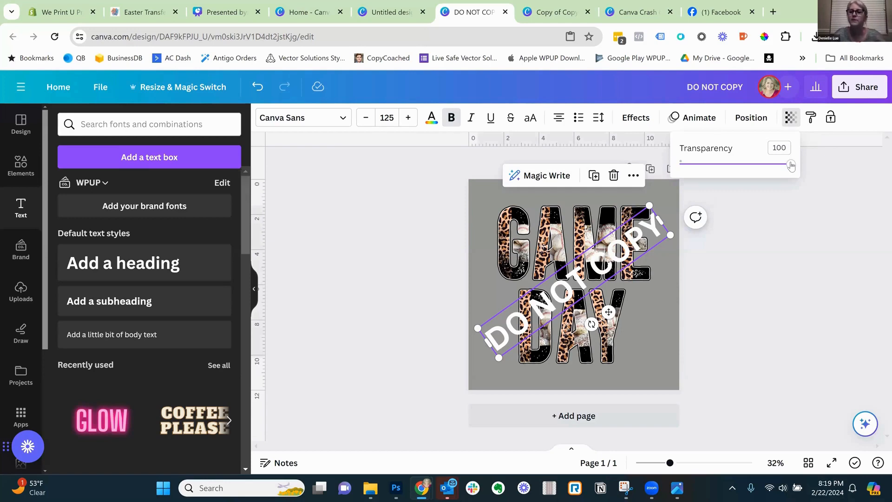
drag(791, 165, 698, 193)
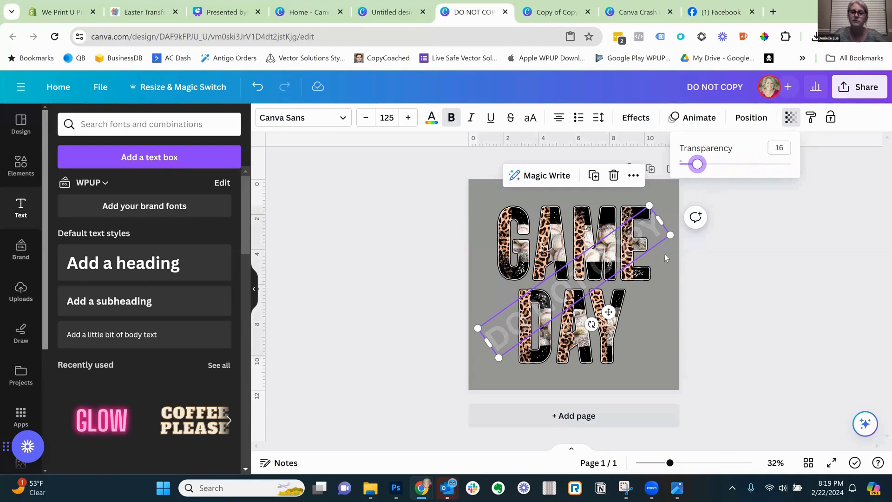
click(654, 373)
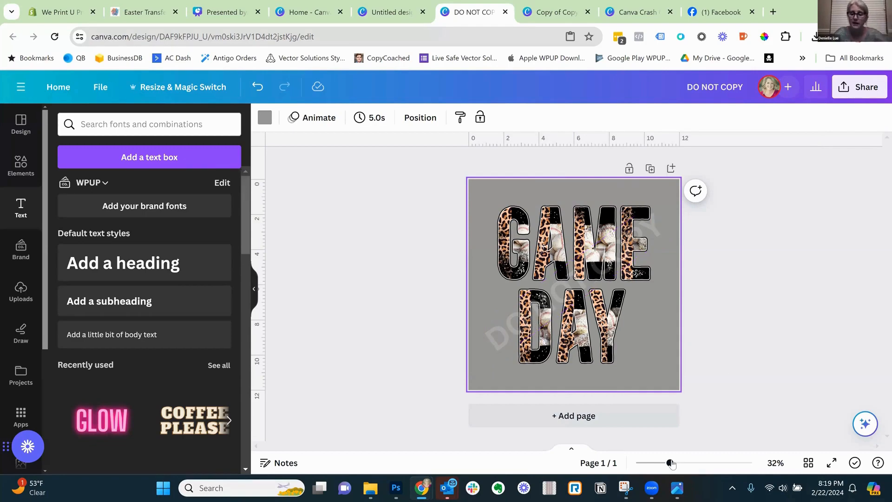
drag(671, 463, 676, 463)
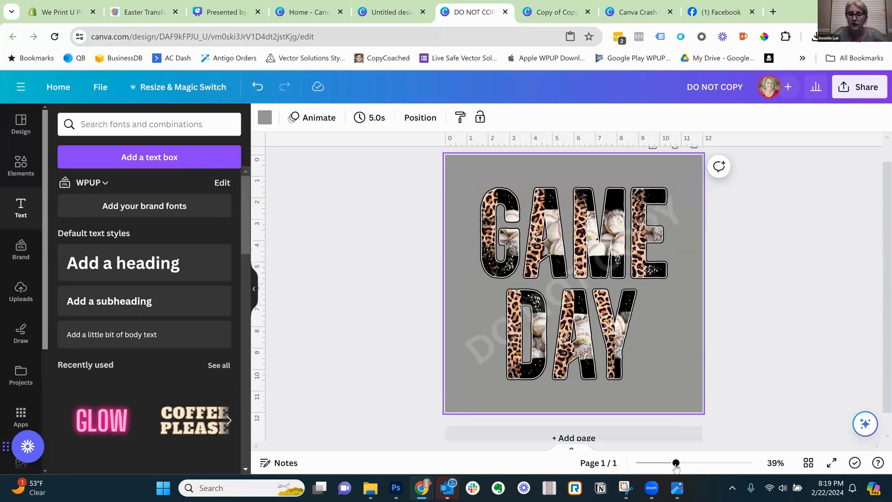
click(709, 463)
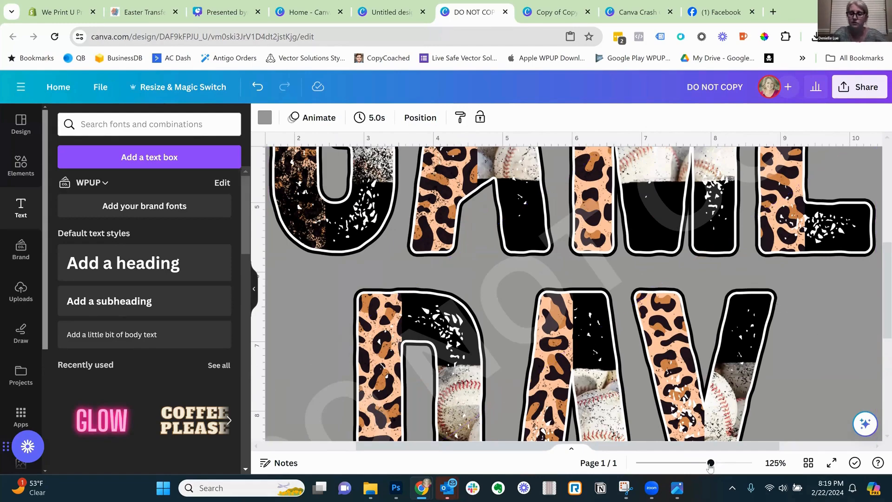
click(674, 464)
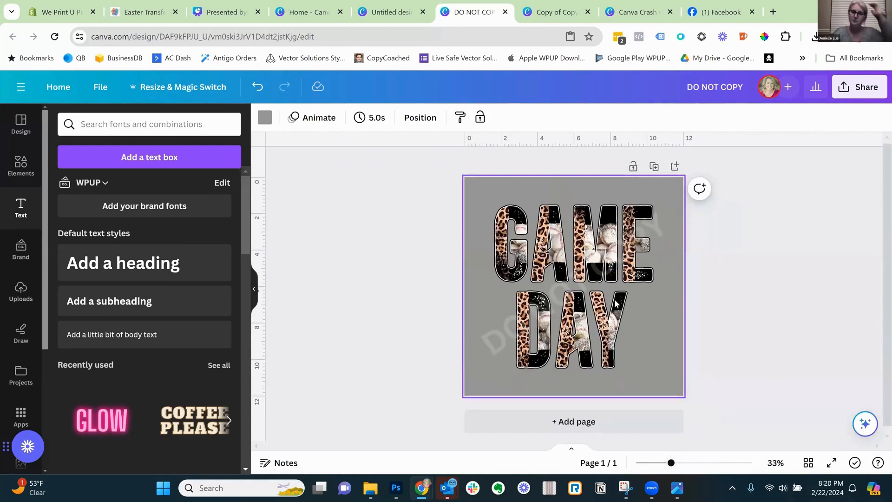
Straighten the "DO NOT COPY" text to horizontal, shrink it to font size 36.7, and place it in the page's upper-left corner
click(567, 298)
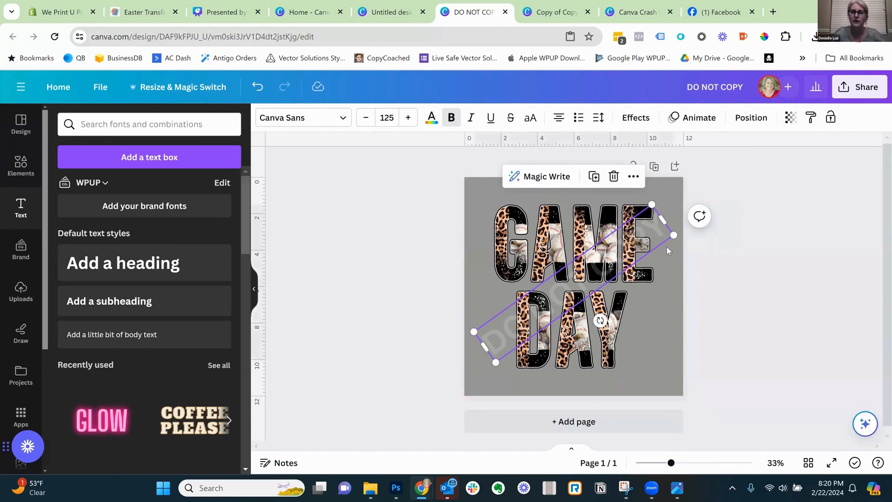
drag(600, 321, 570, 344)
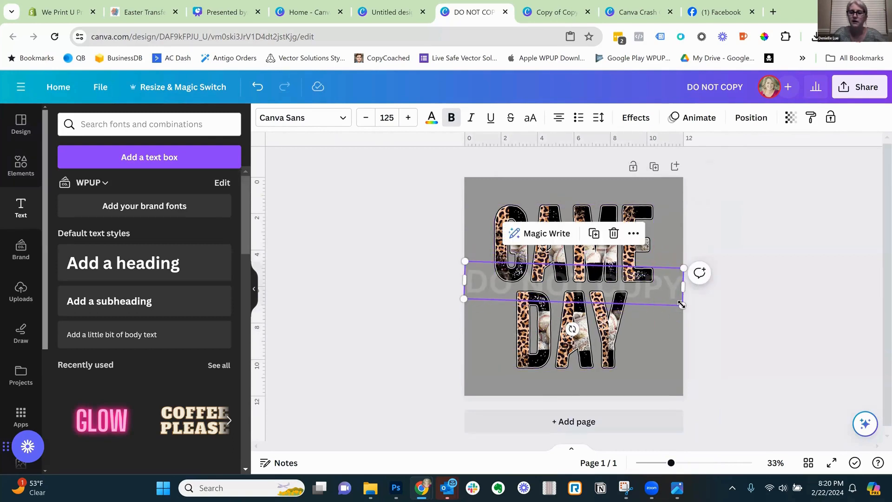
drag(682, 306, 516, 270)
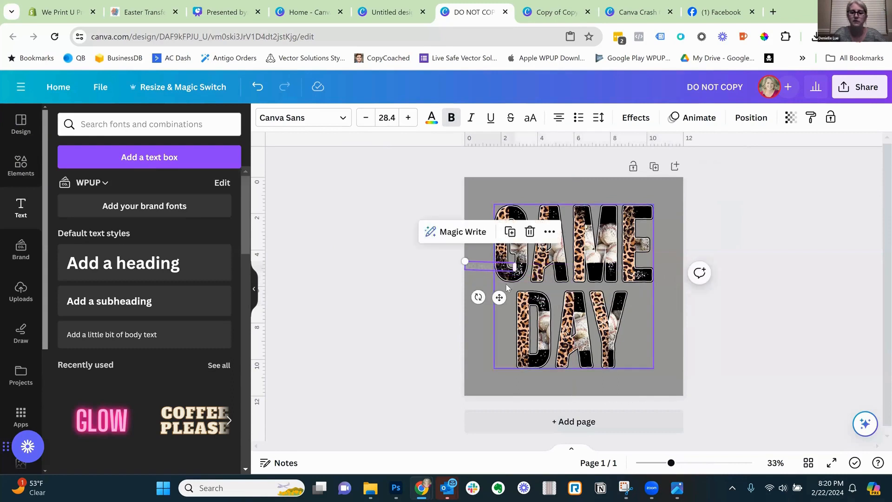
drag(526, 276, 514, 222)
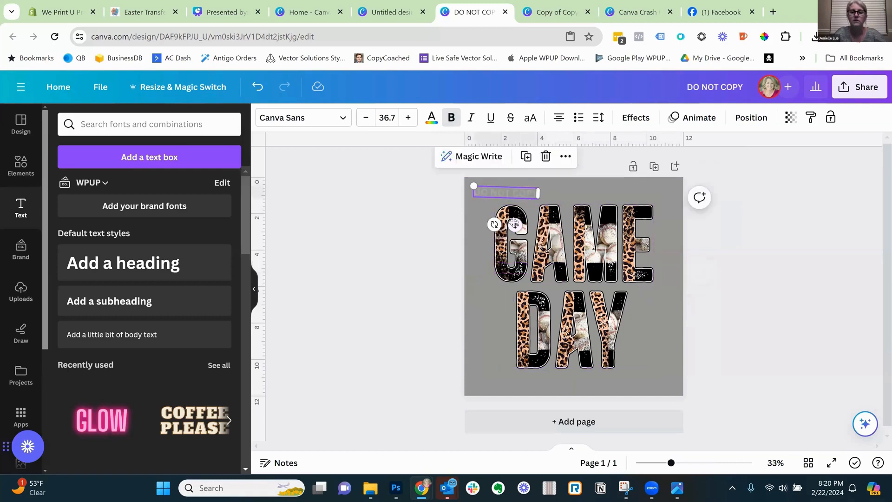
drag(495, 225, 496, 224)
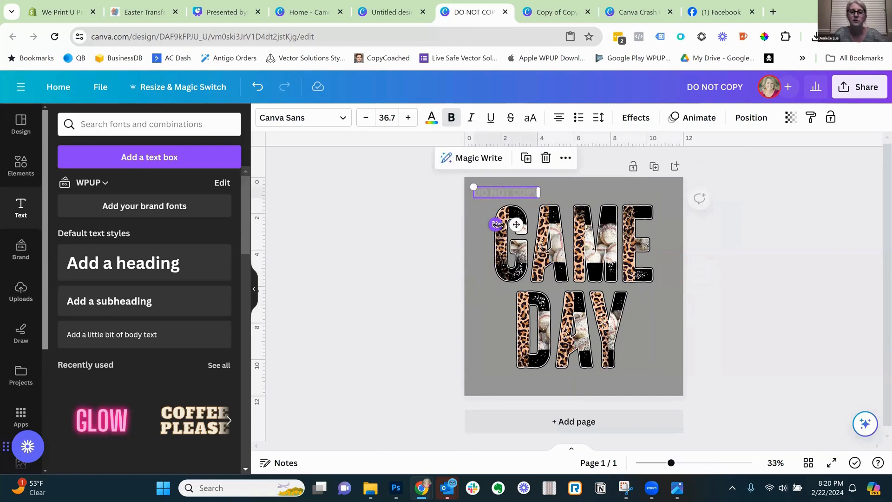
Duplicate the small "DO NOT COPY" text into a row of three across the page, and add a copy of that row directly below
key(ctrl+d)
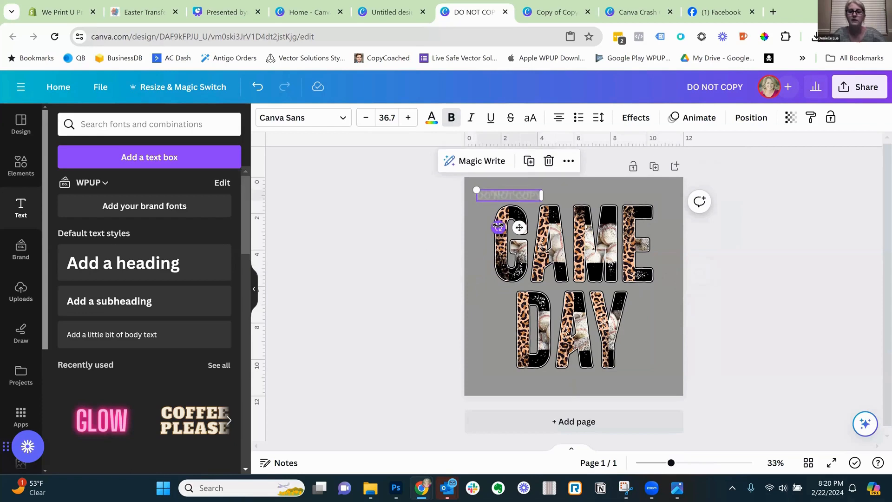
drag(519, 226, 652, 224)
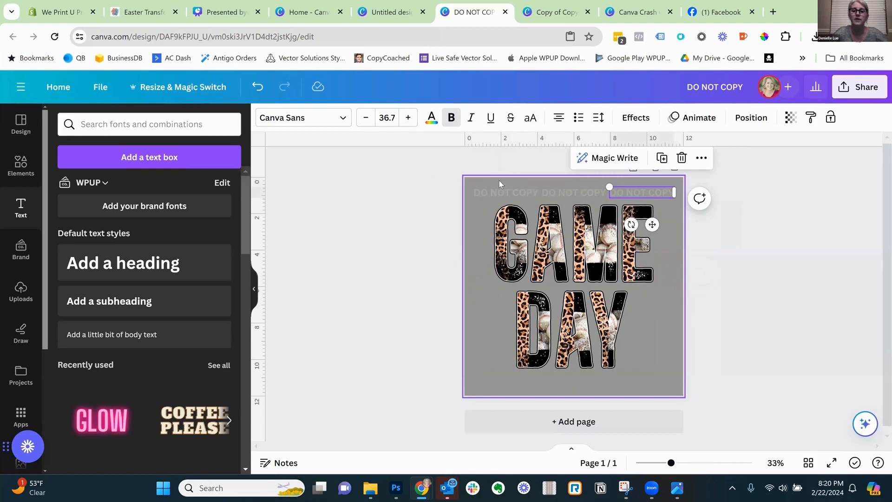
drag(499, 181, 636, 191)
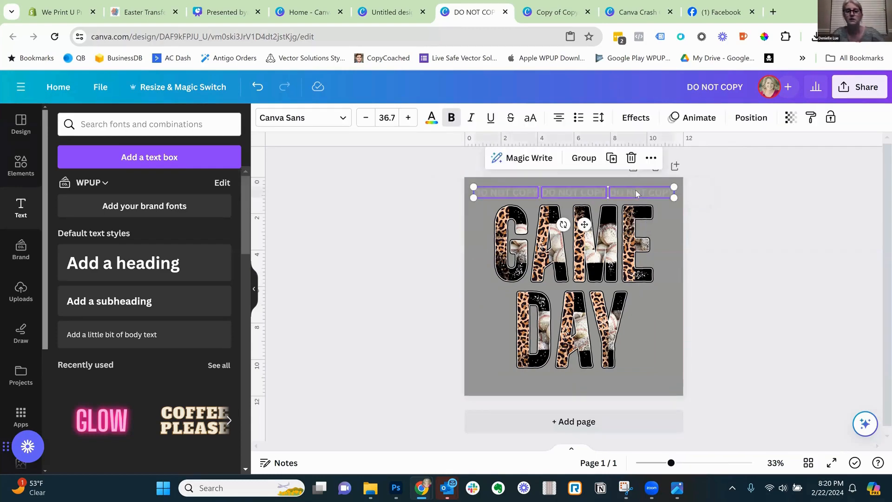
key(ctrl+d)
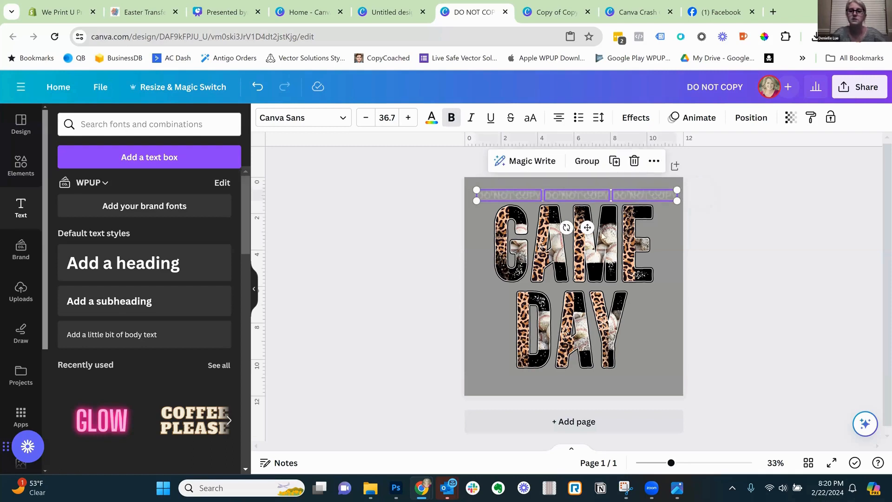
drag(585, 239, 584, 234)
click(731, 225)
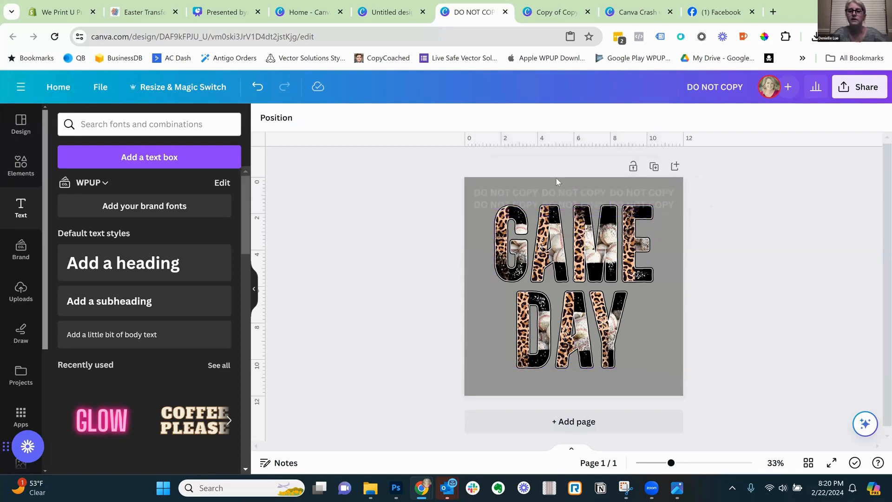
Duplicate the "DO NOT COPY" rows in growing blocks until eight evenly spaced rows are stacked, moving the GAME DAY graphic down the page
drag(494, 179, 641, 207)
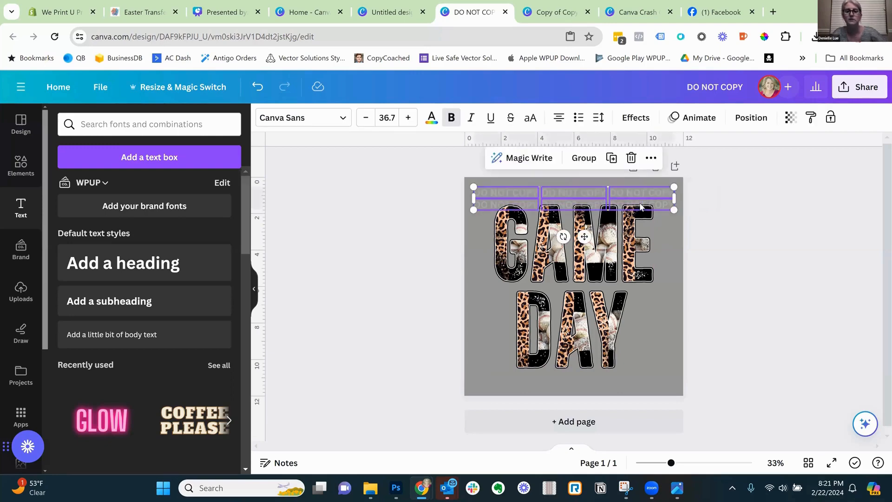
drag(587, 239, 543, 390)
click(494, 252)
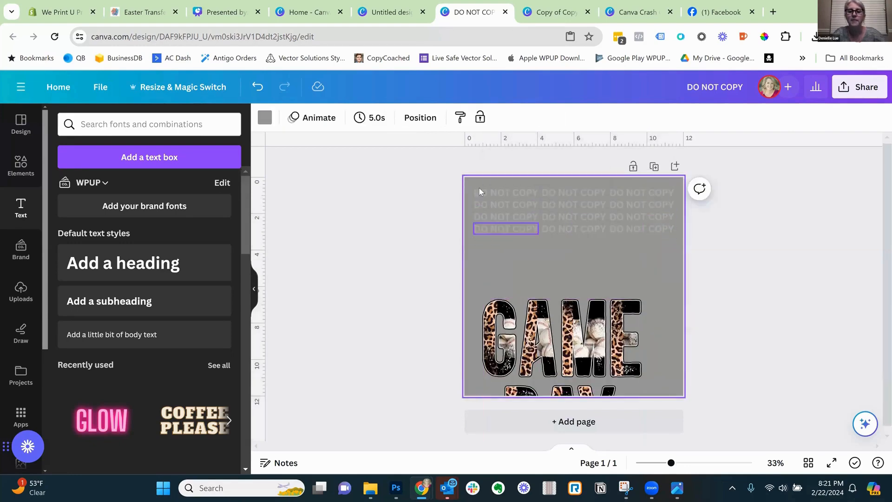
drag(476, 183, 647, 244)
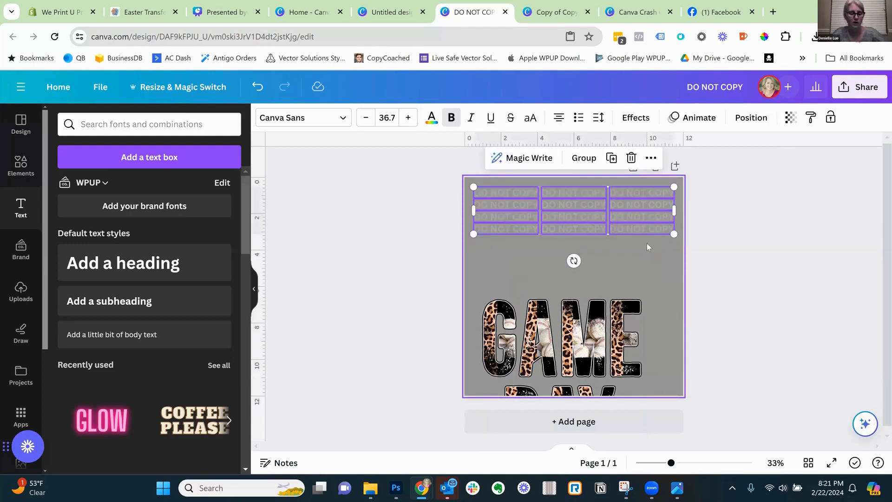
key(ctrl+d)
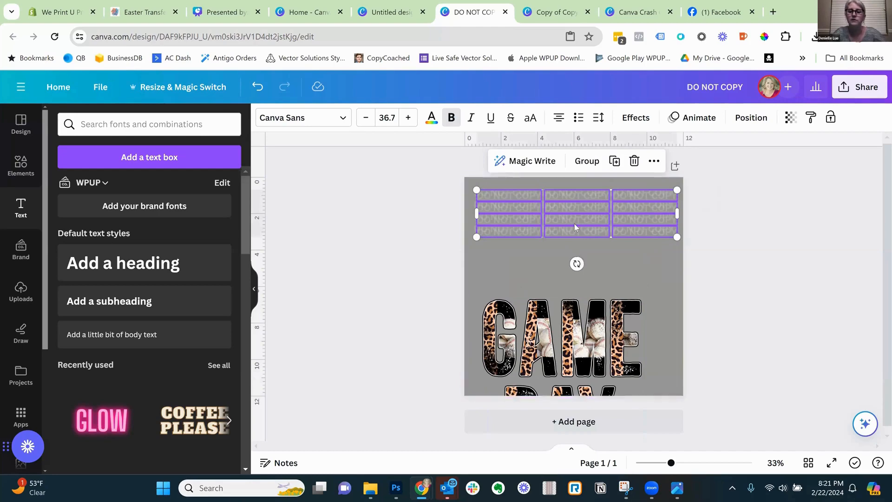
drag(574, 224, 577, 276)
click(656, 308)
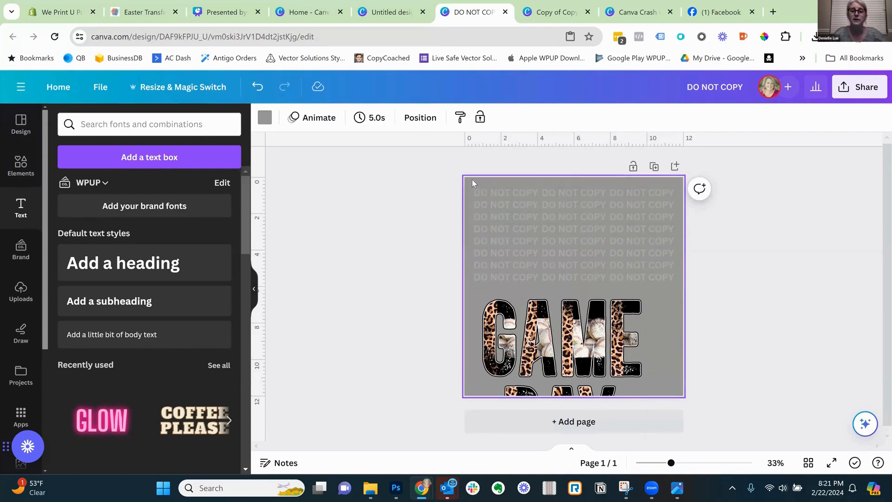
Duplicate the eight "DO NOT COPY" rows below themselves to fill the page, and delete the GAME DAY graphic
drag(472, 179, 640, 328)
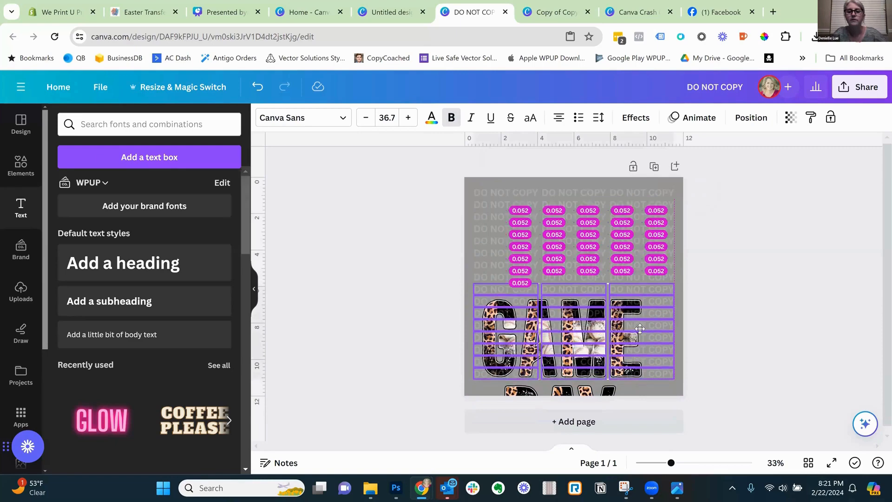
click(640, 329)
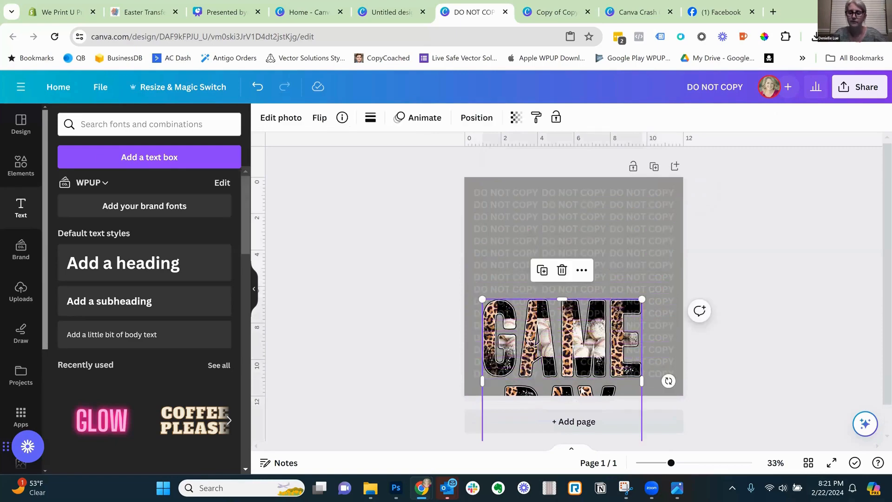
key(Delete)
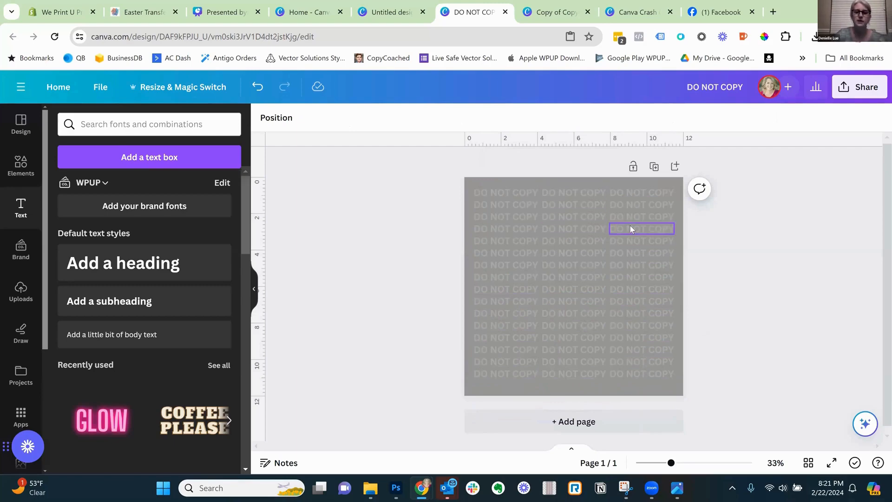
Download the "DO NOT COPY" watermark as a PNG with a transparent background at size 1, and close the open image previews
click(851, 91)
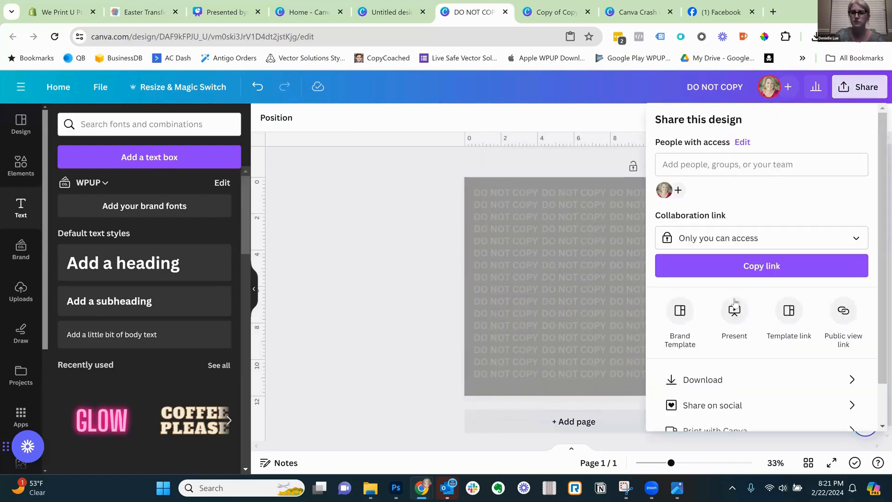
click(681, 387)
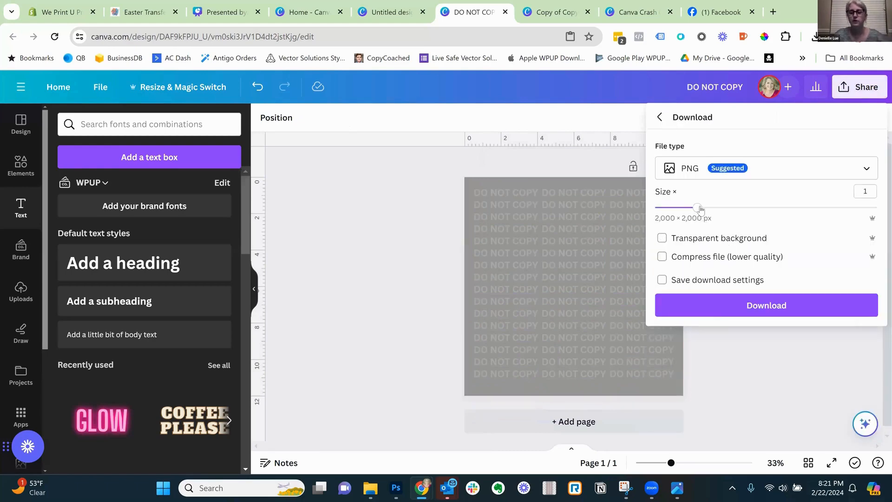
click(662, 238)
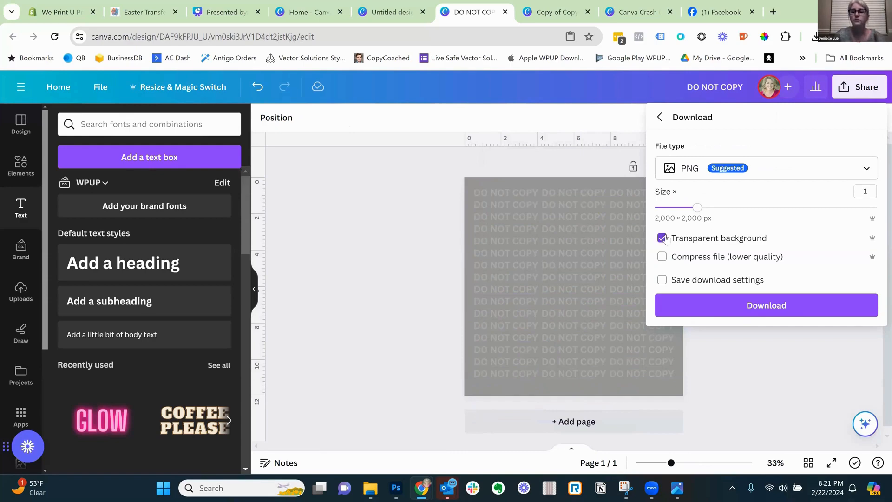
click(748, 304)
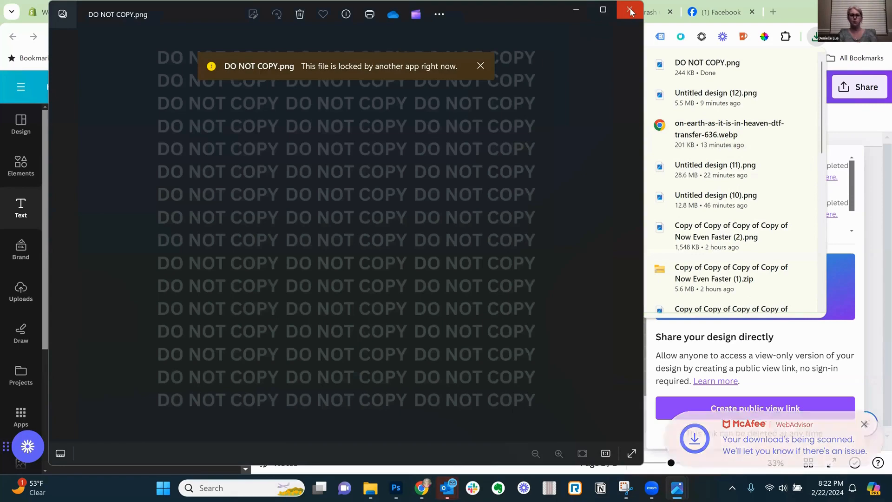
click(630, 12)
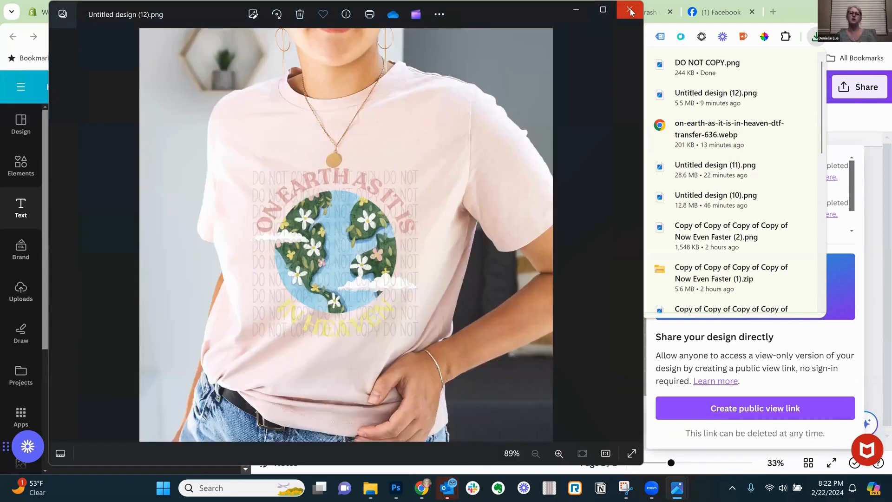
click(630, 12)
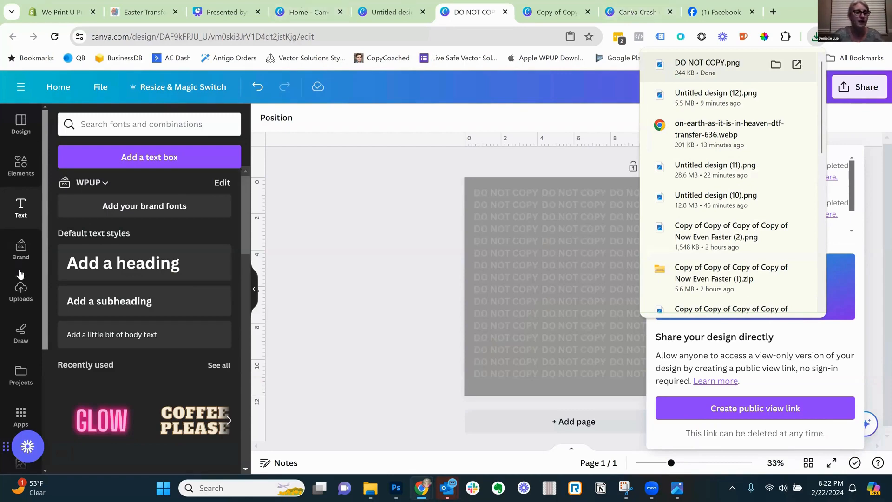
Upload the DO NOT COPY PNG from Downloads and delete all the "DO NOT COPY" text from the page
click(21, 289)
click(21, 289)
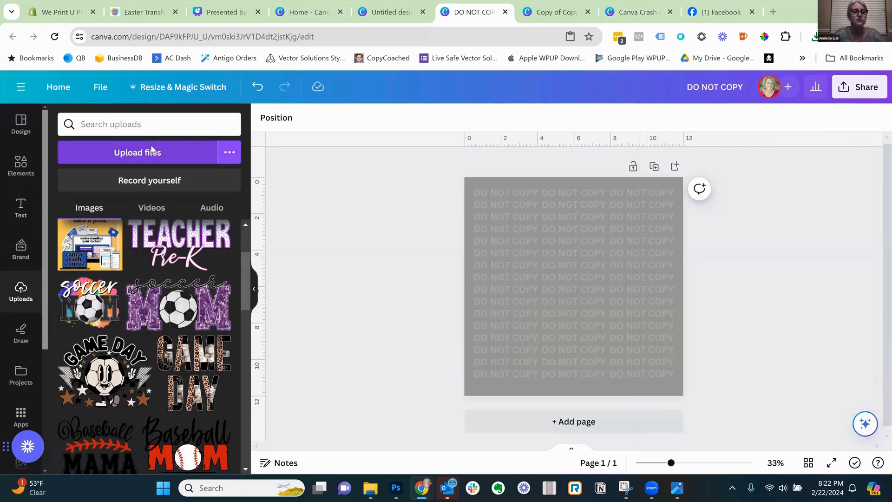
click(152, 148)
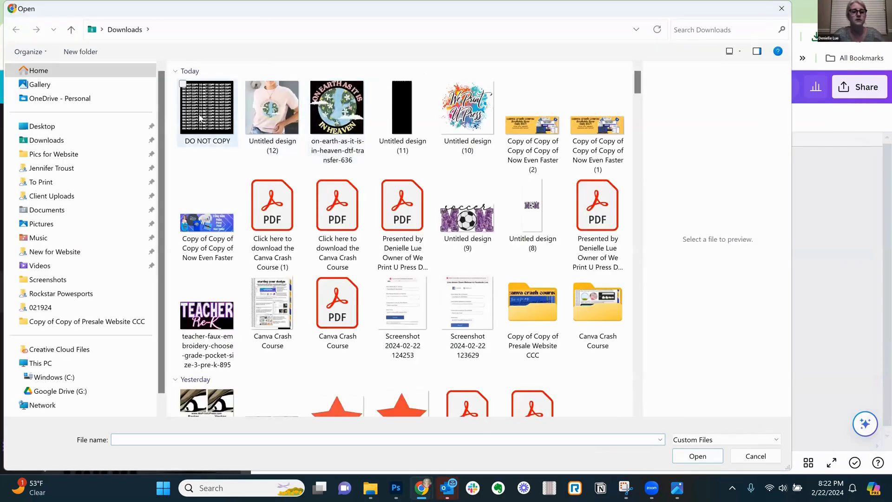
double_click(200, 118)
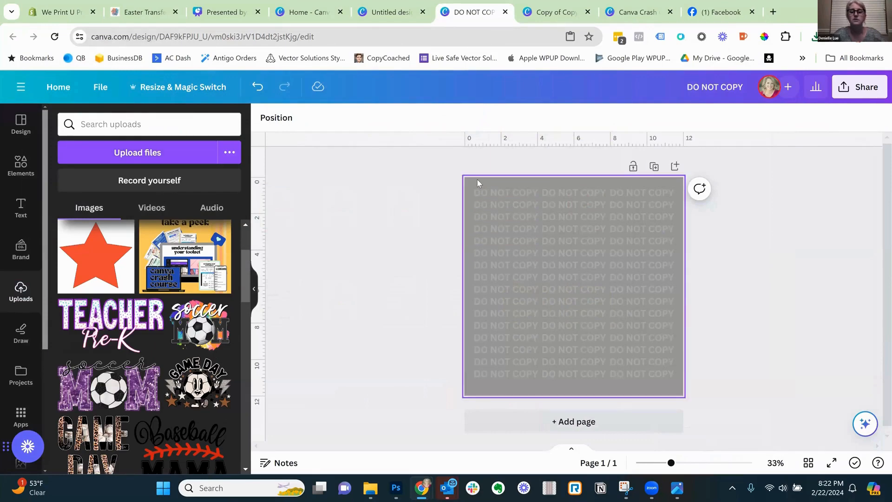
drag(477, 179, 640, 380)
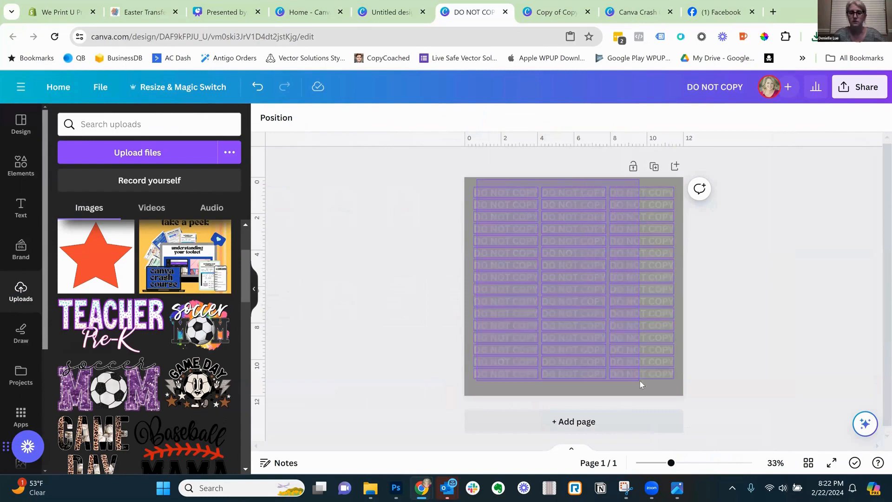
key(Delete)
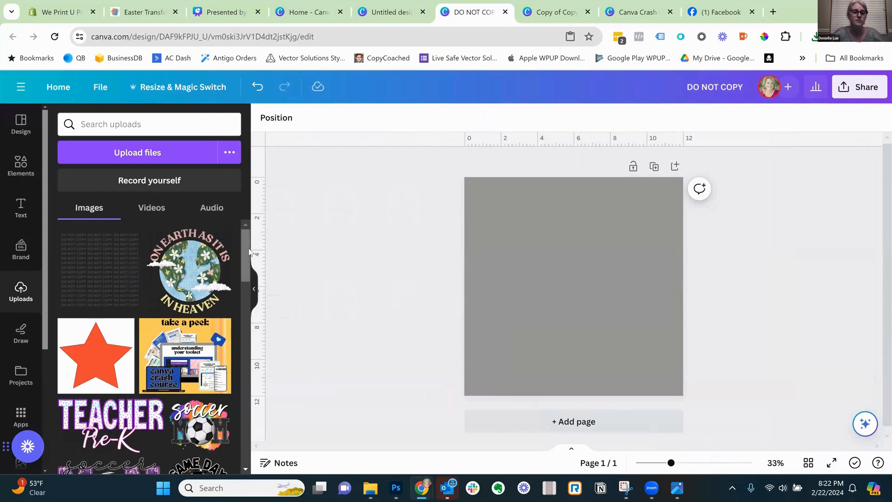
Add the purple soccer MOM graphic from the uploads and place it in the page's upper-left corner
drag(245, 258, 255, 304)
click(108, 277)
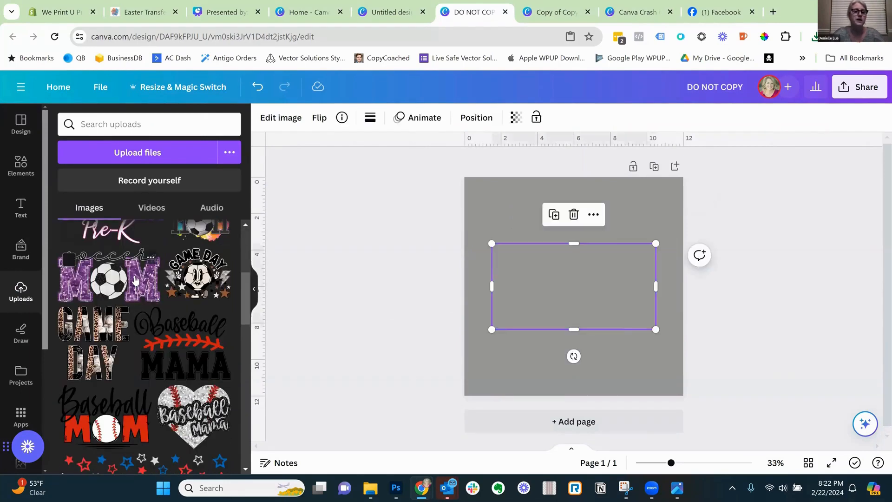
drag(540, 256, 526, 223)
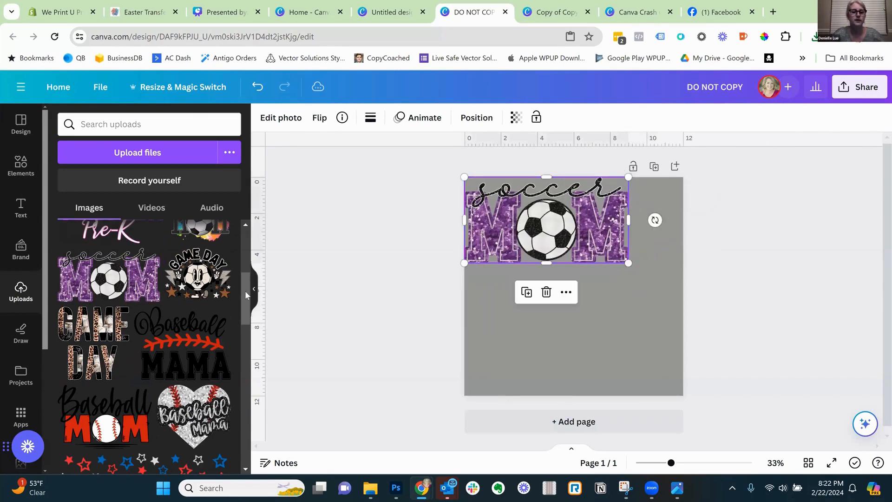
Lay the uploaded DO NOT COPY watermark over the soccer MOM graphic and crop its lower edge to the graphic's height
drag(247, 295, 246, 248)
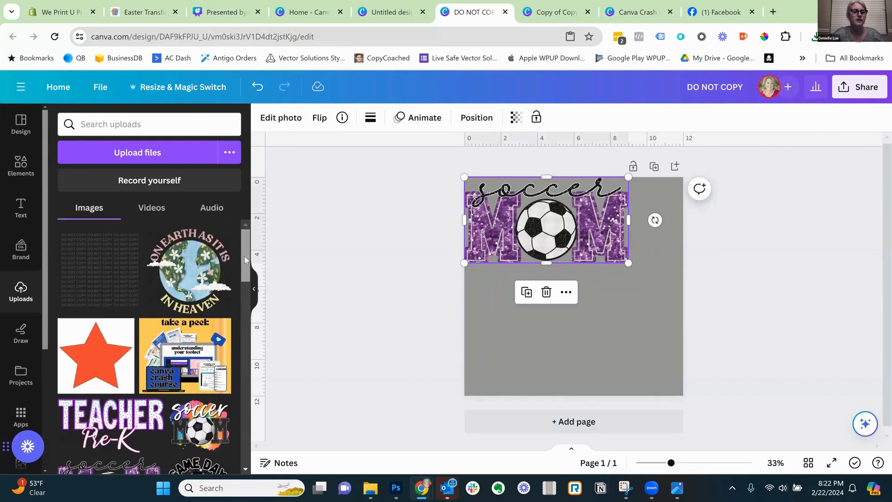
click(125, 269)
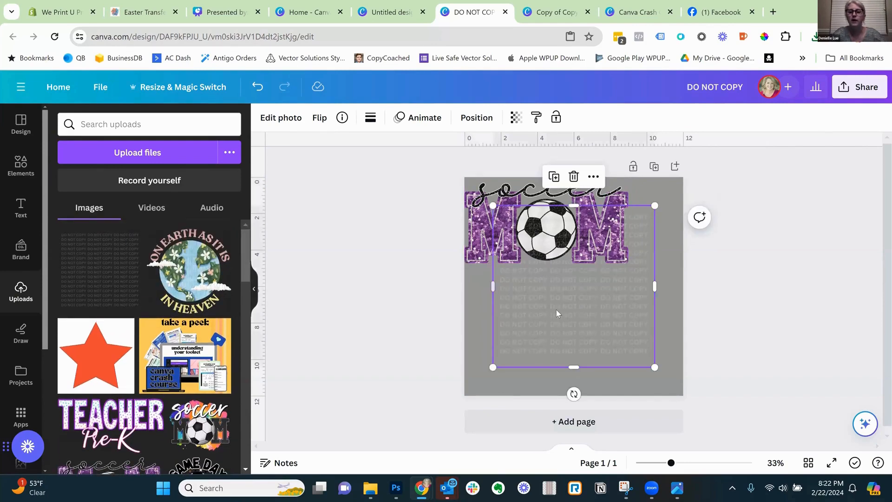
drag(544, 300, 526, 279)
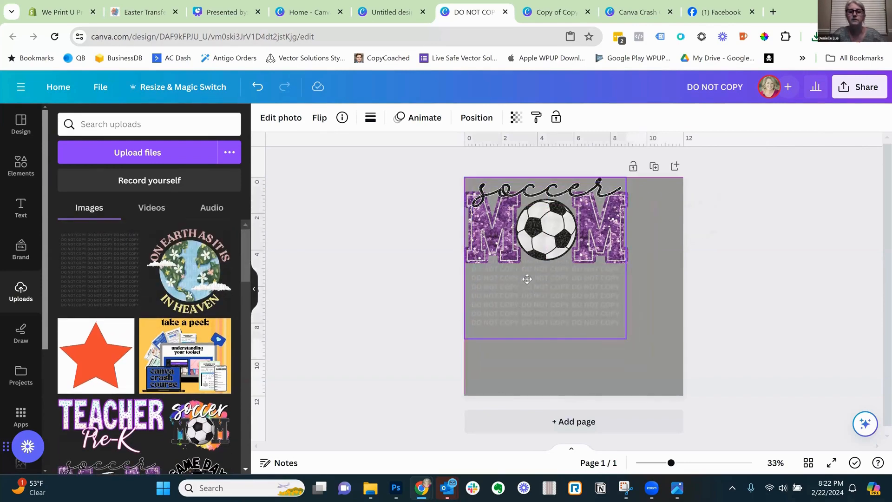
right_click(535, 229)
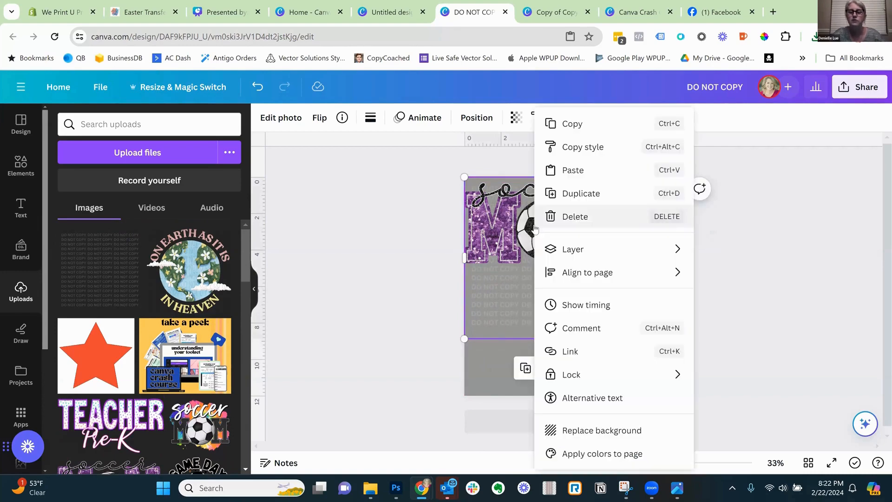
mouse_move(583, 258)
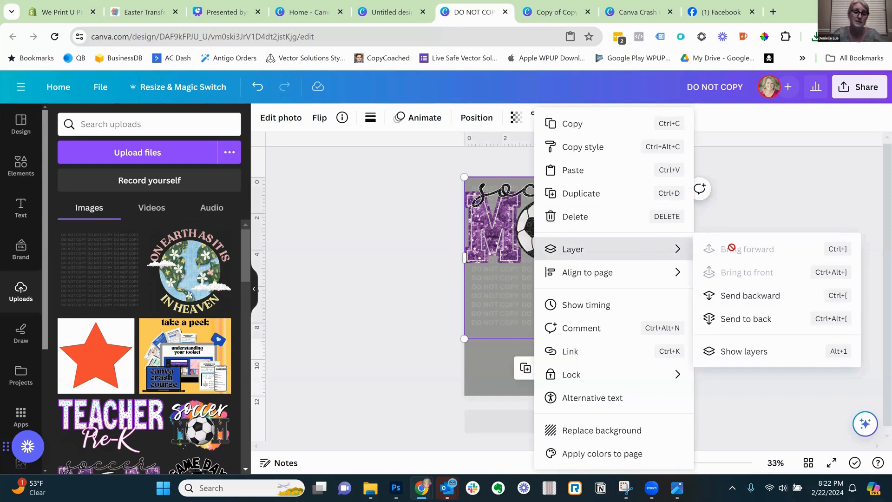
click(494, 361)
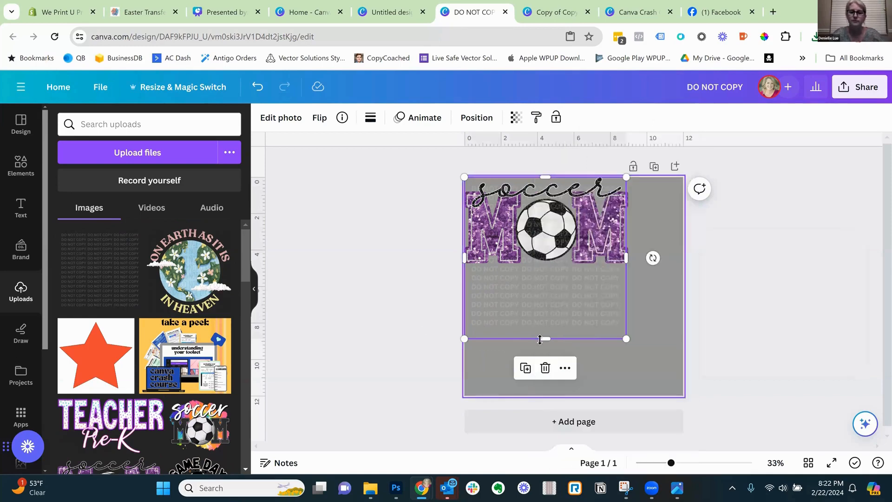
drag(549, 290, 547, 267)
click(500, 305)
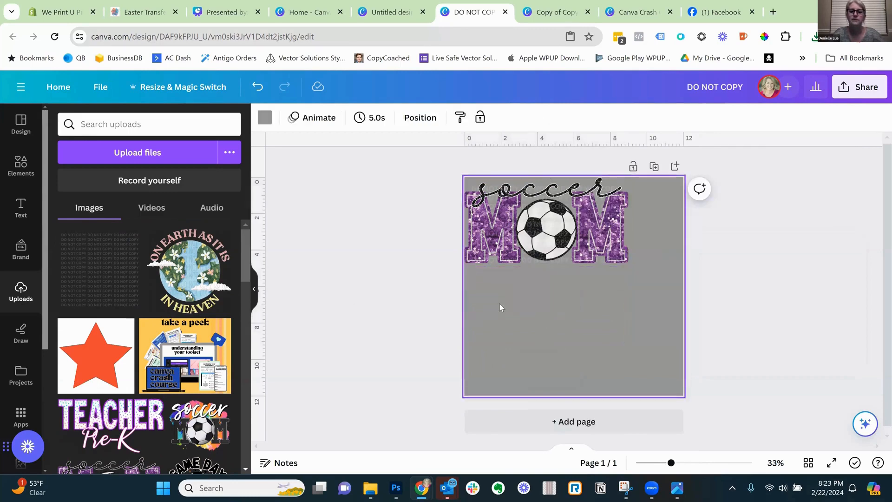
Add the leopard GAME DAY graphic, shrink it, and place it below the soccer MOM graphic at the page's left edge
drag(247, 271, 249, 320)
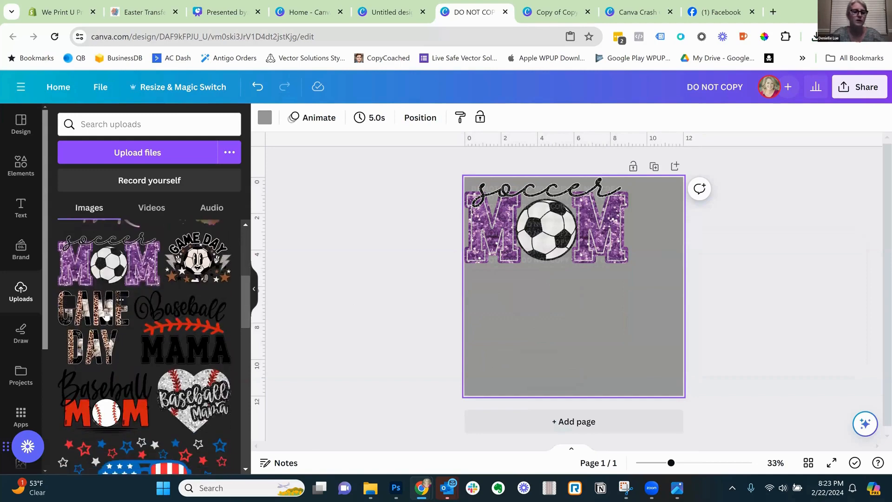
click(92, 328)
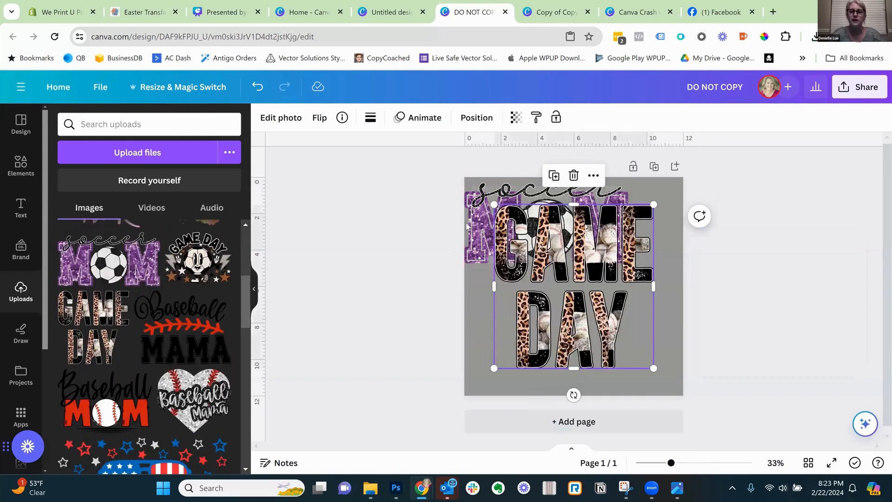
drag(491, 205, 553, 259)
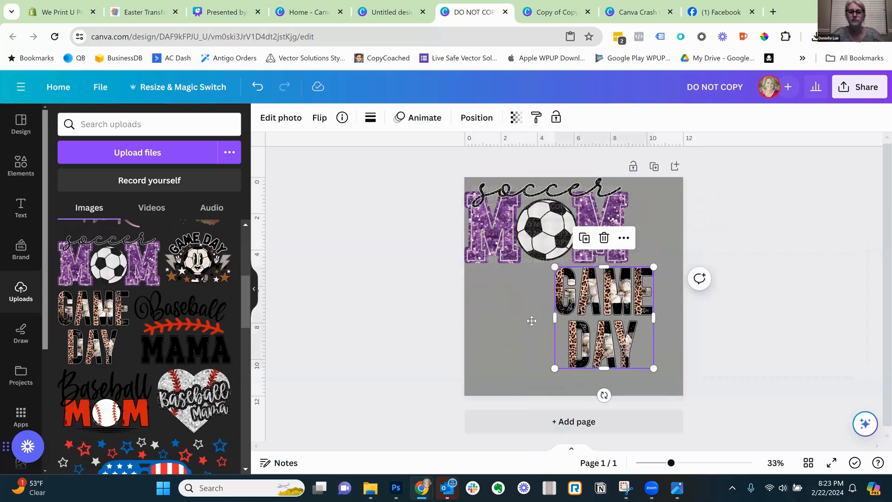
drag(591, 304, 485, 292)
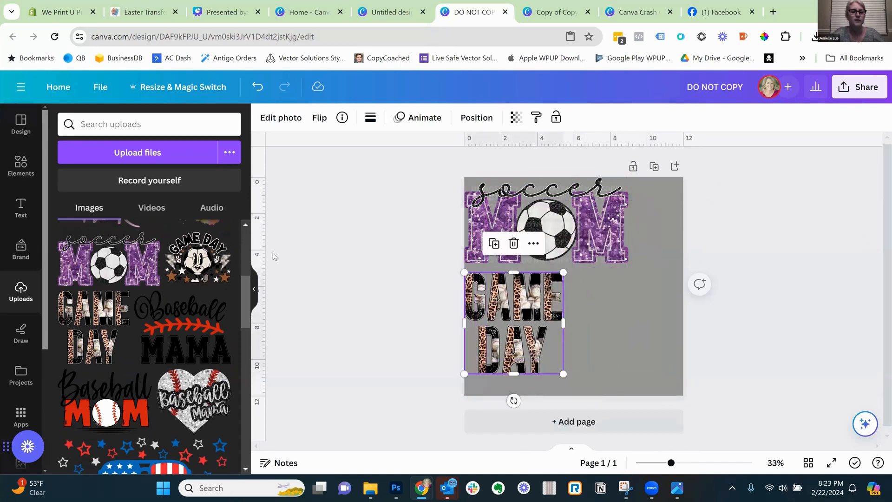
Place another DO NOT COPY watermark over the GAME DAY graphic and fit it to the graphic's width and height
scroll(241, 281, up, 5)
click(119, 265)
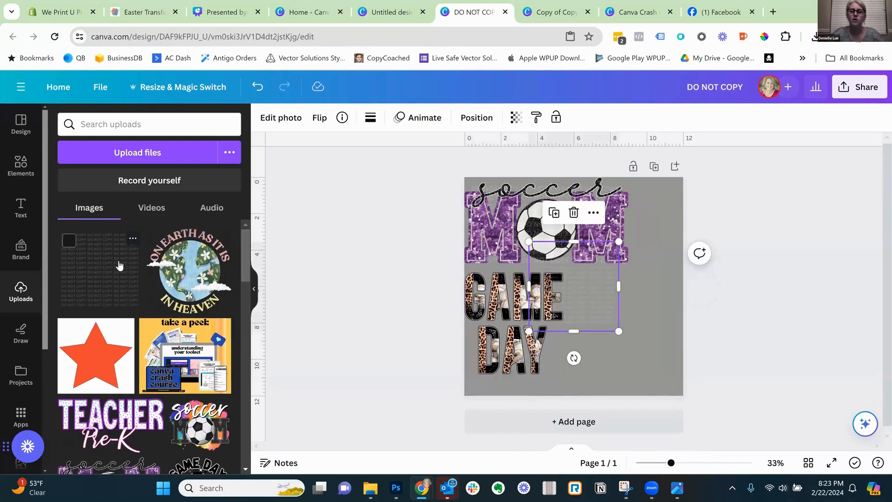
drag(563, 296, 534, 306)
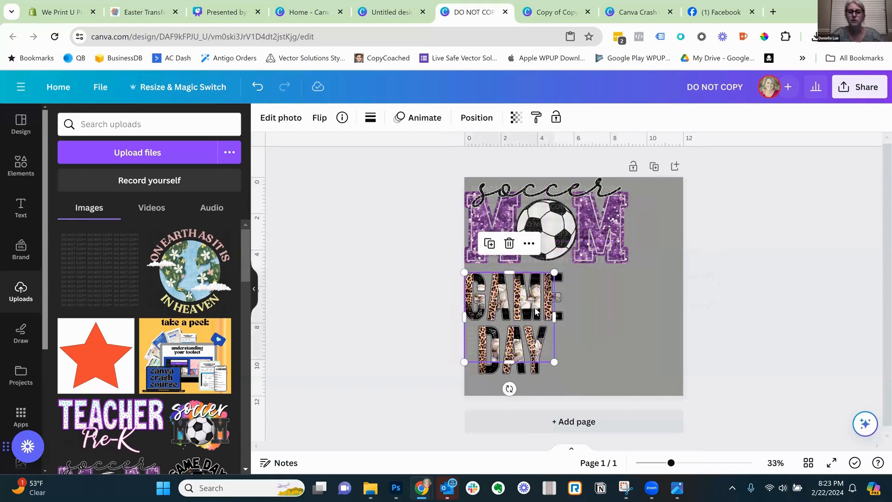
drag(556, 375, 552, 376)
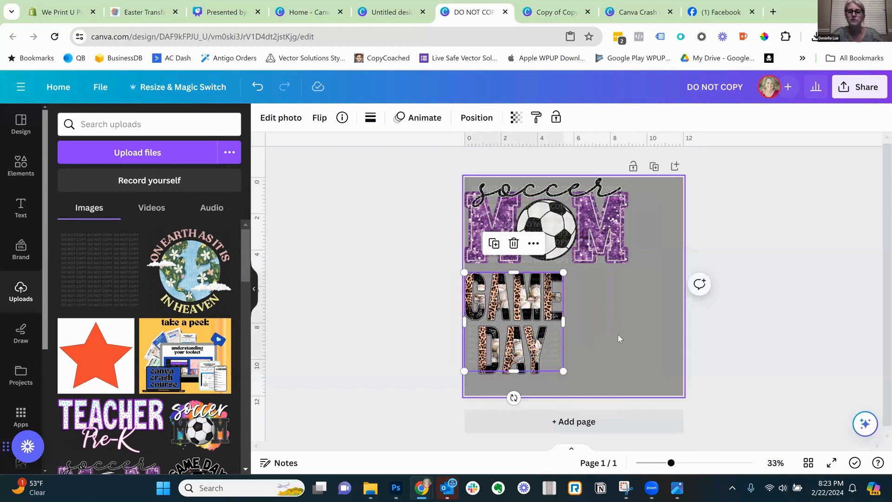
click(618, 334)
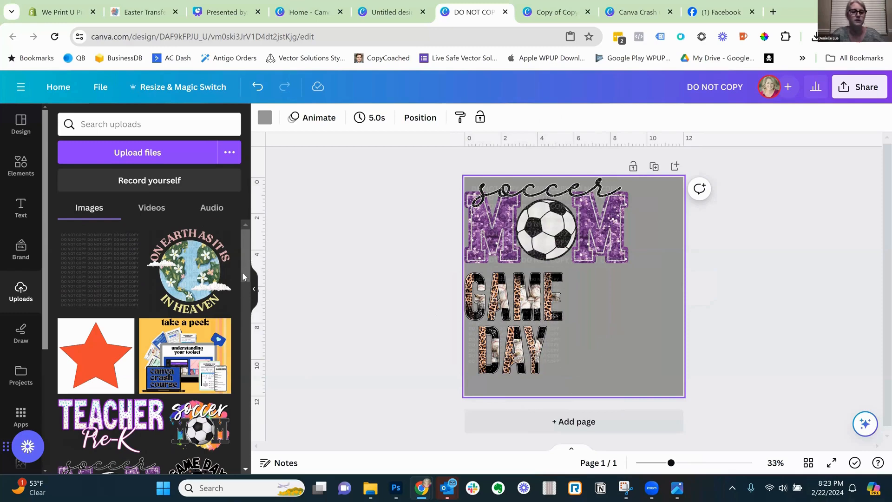
Add the Baseball MOM graphic, shrink it, and place it at the page's right edge beside the GAME DAY graphic
drag(243, 277, 248, 336)
click(100, 357)
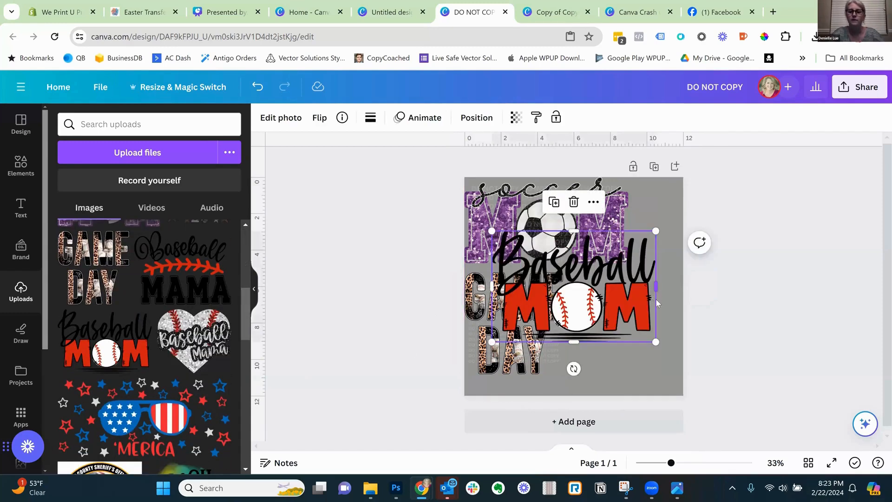
drag(603, 294, 642, 325)
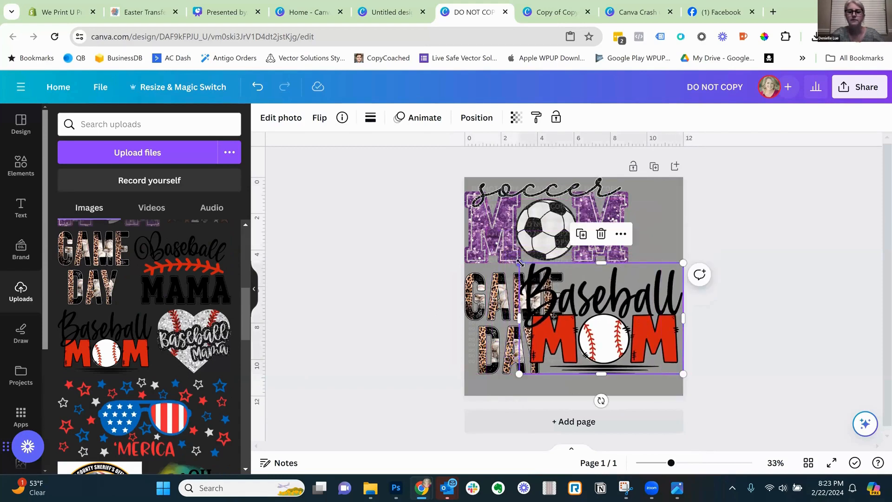
drag(547, 278, 606, 314)
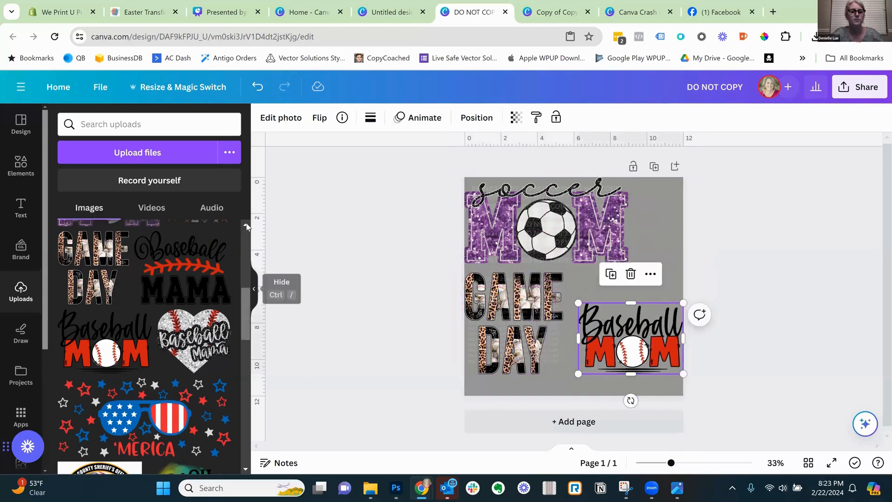
Place a DO NOT COPY watermark over the Baseball MOM graphic, enlarge it to 6 × 6 in, and crop its upper edge to the graphic
scroll(101, 265, up, 10)
click(101, 264)
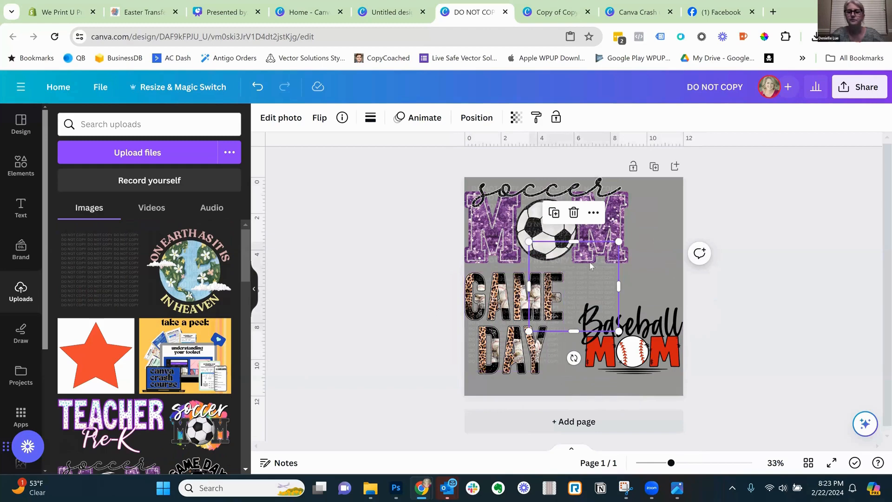
drag(615, 291, 657, 310)
drag(593, 287, 559, 277)
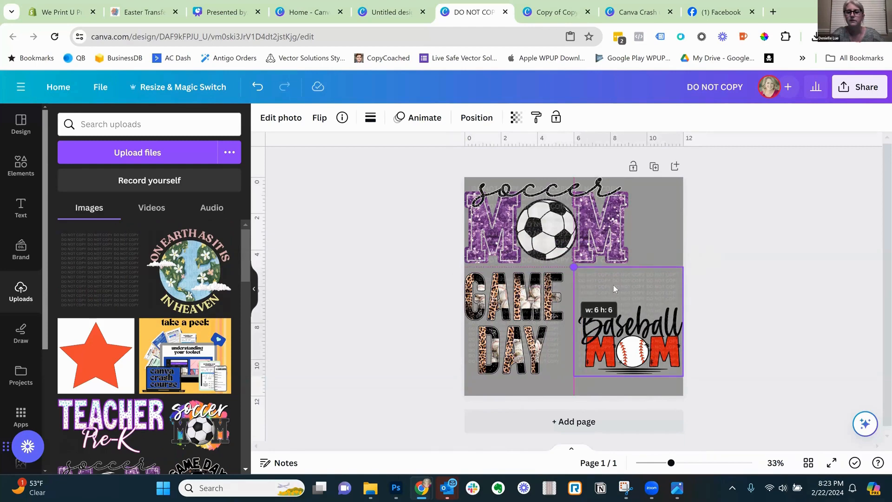
drag(629, 268, 629, 300)
click(665, 191)
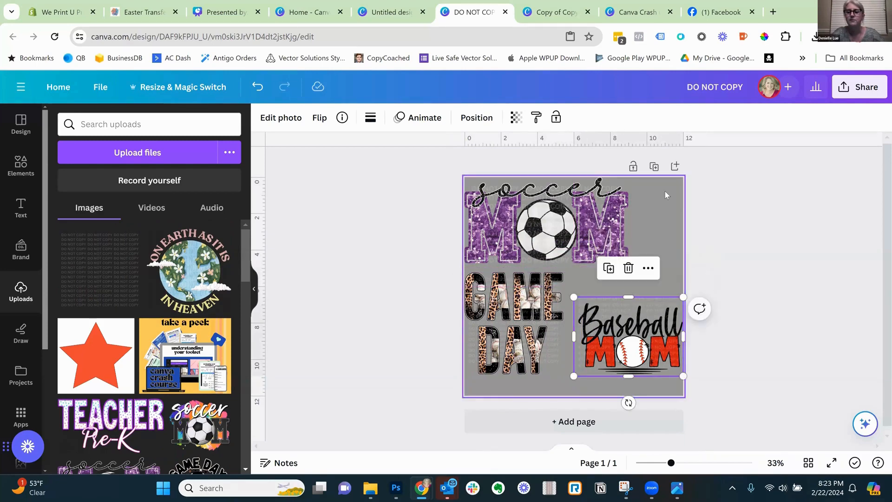
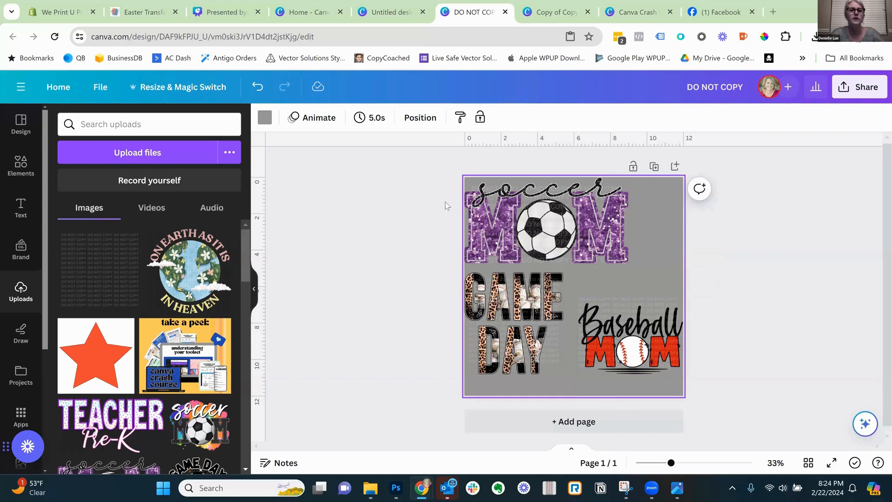
Switch to the training presentation and review slide 3 on the covered topics and slide 4 on the art guidelines
click(390, 13)
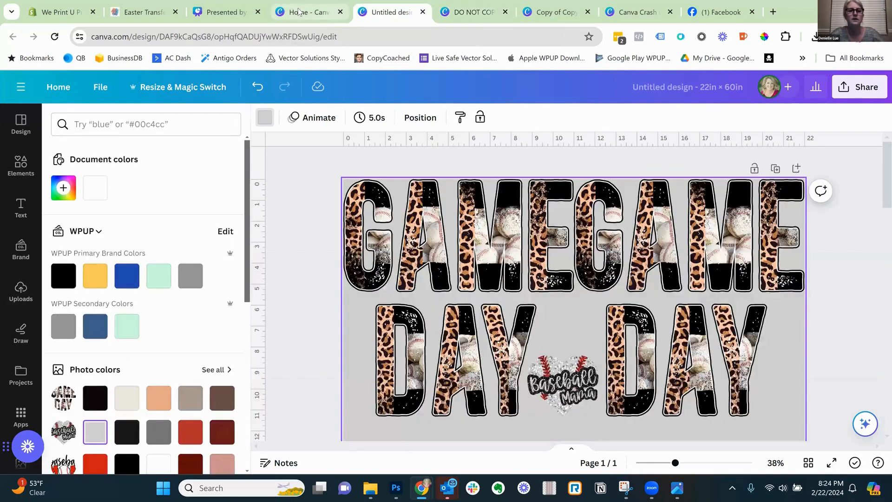
click(299, 12)
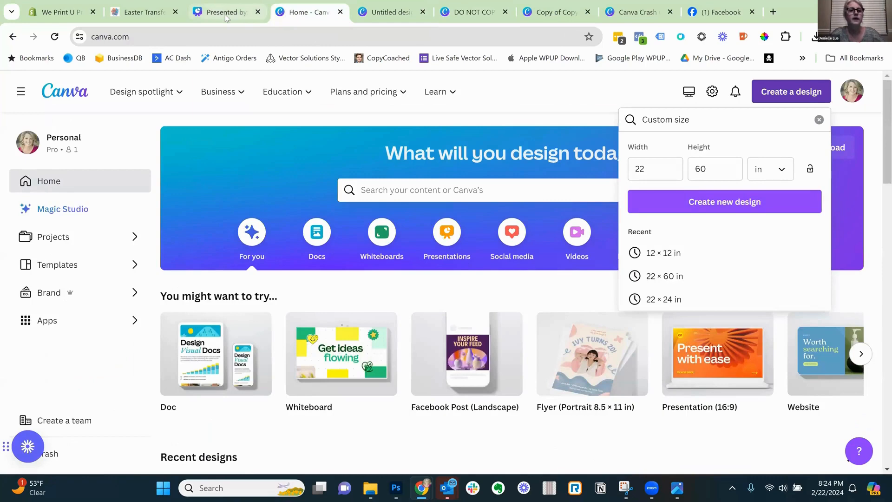
click(226, 14)
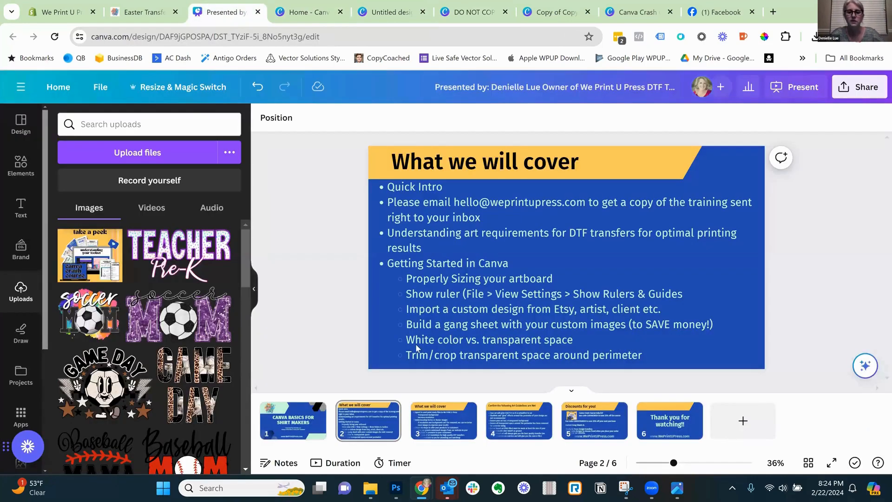
click(455, 430)
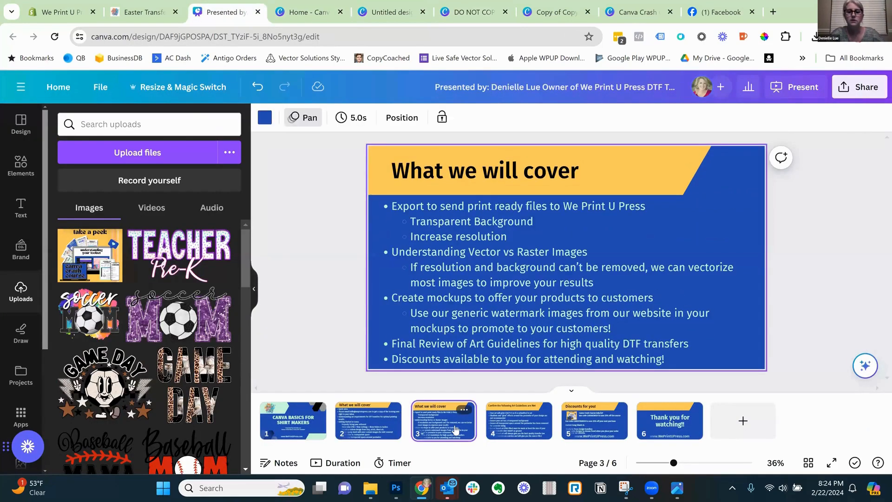
click(519, 423)
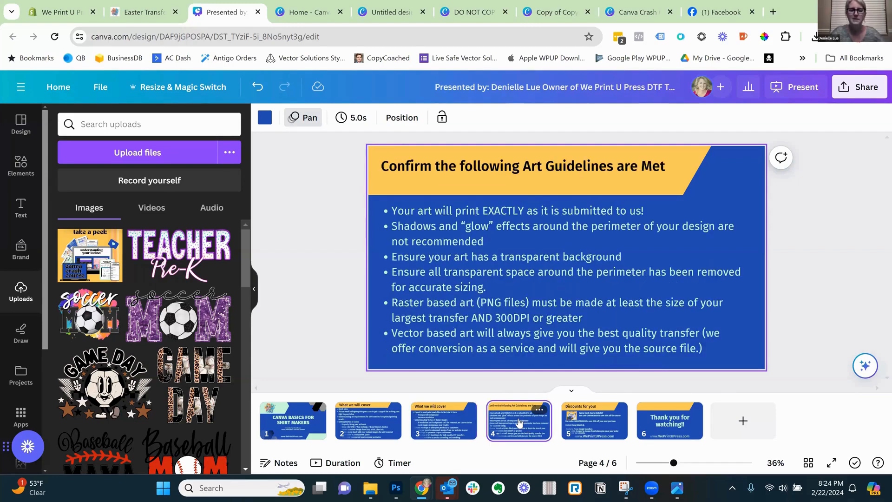
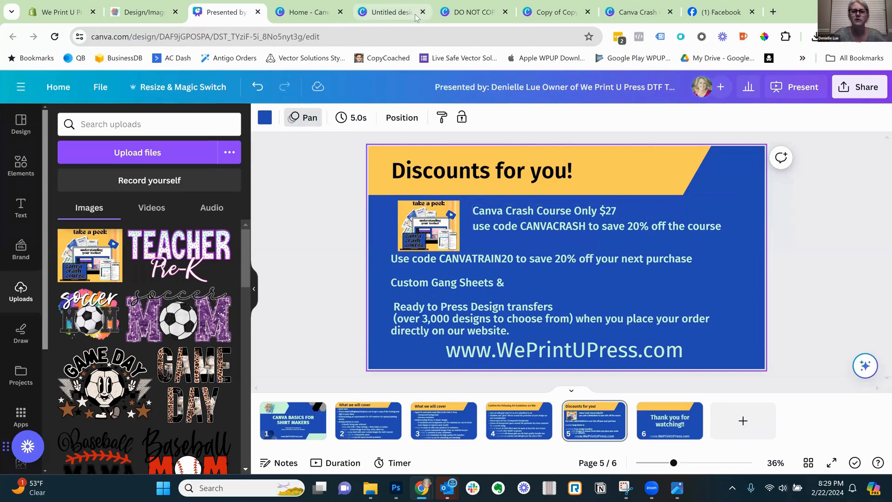
Open the Canva Crash Course document and review its cover, contents, starting your design pages and navigating your workspace on page 6
click(379, 14)
click(469, 13)
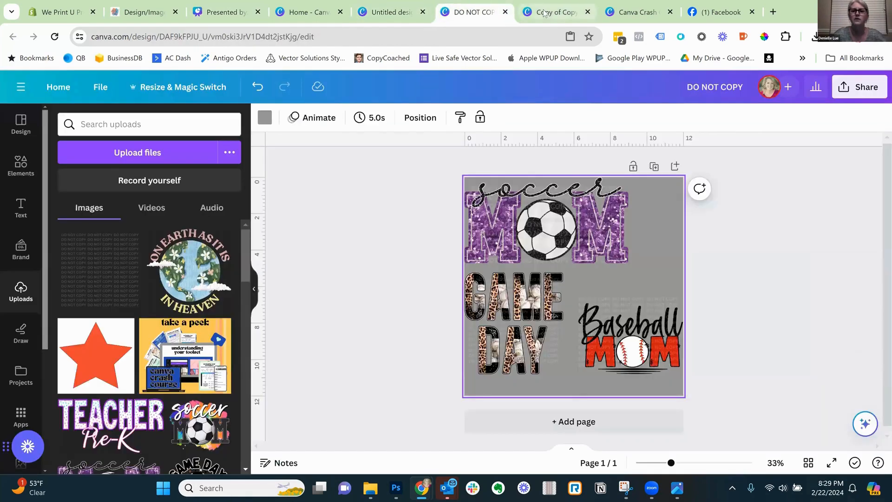
click(544, 13)
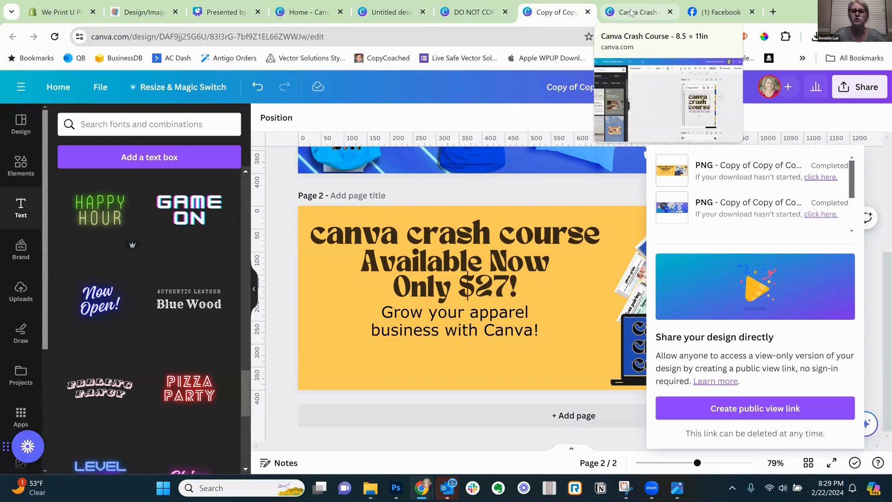
click(632, 13)
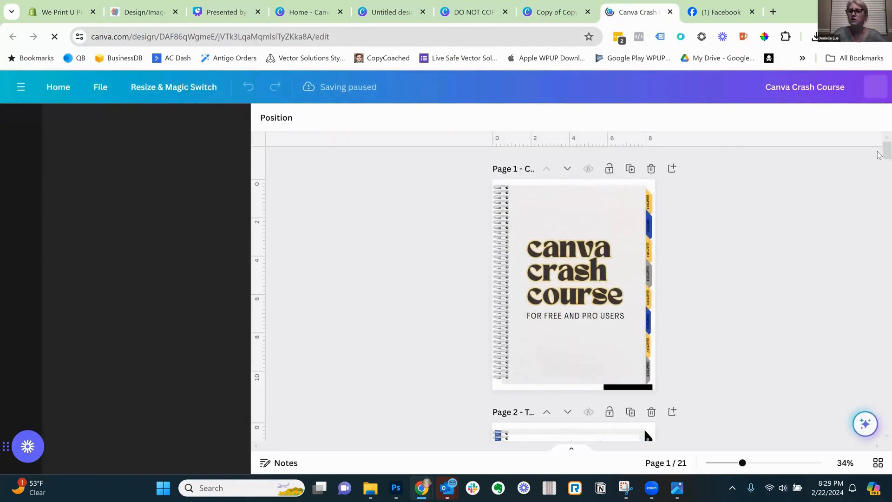
drag(877, 155, 878, 172)
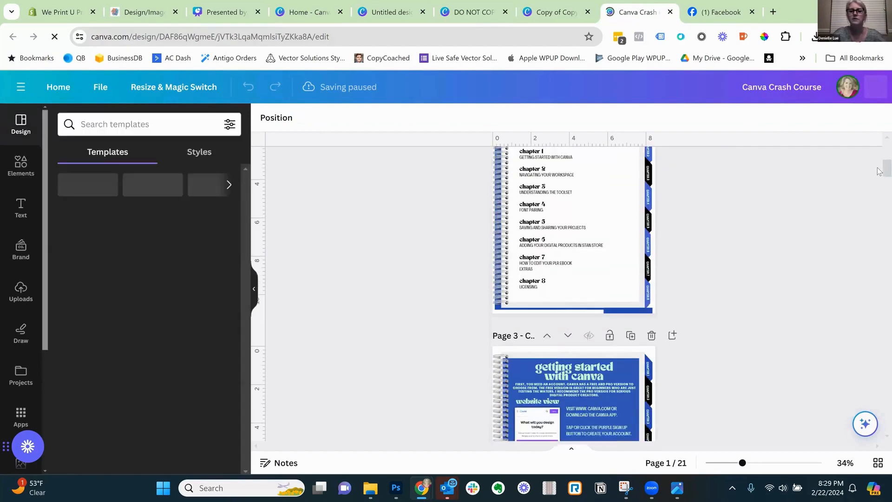
drag(877, 172, 878, 197)
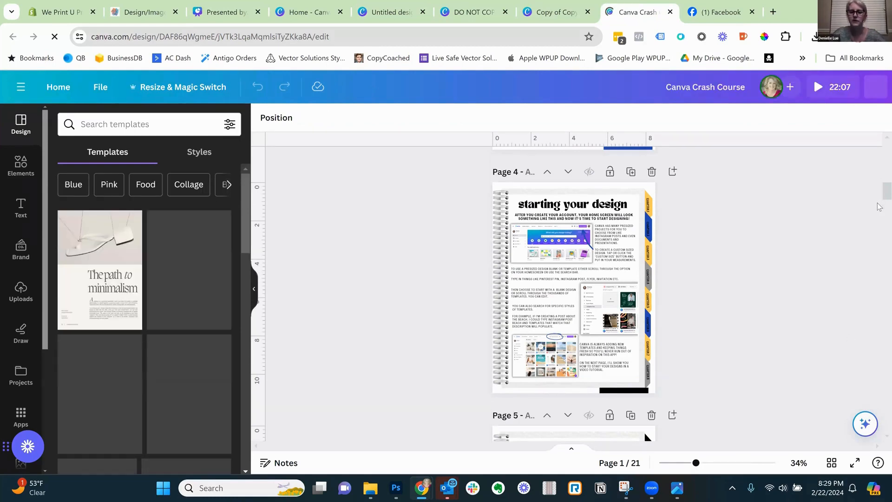
scroll(877, 199, down, 2)
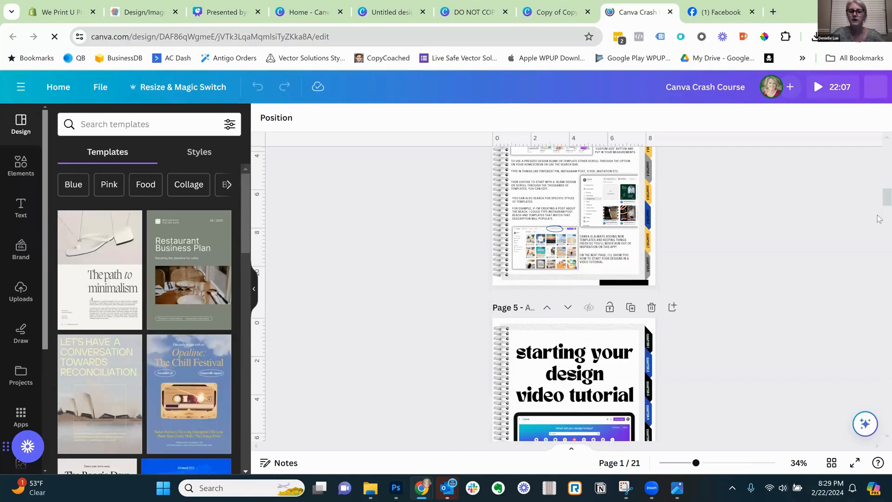
scroll(880, 220, down, 5)
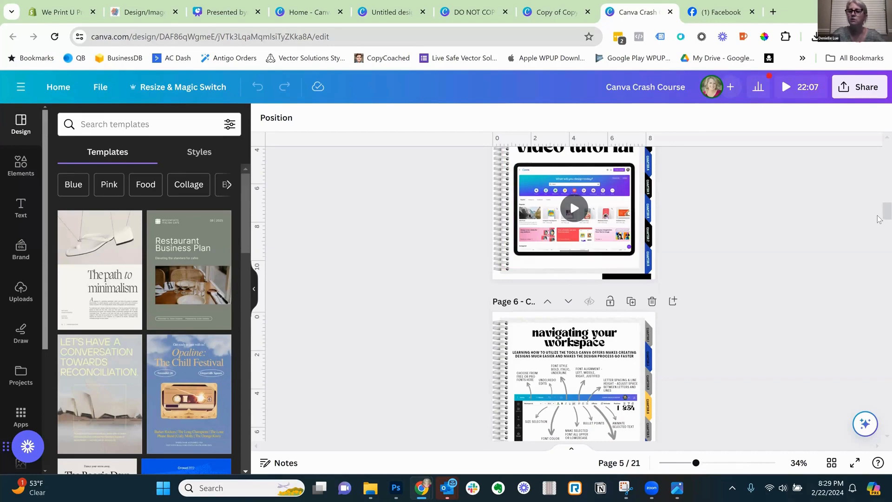
scroll(879, 223, down, 2)
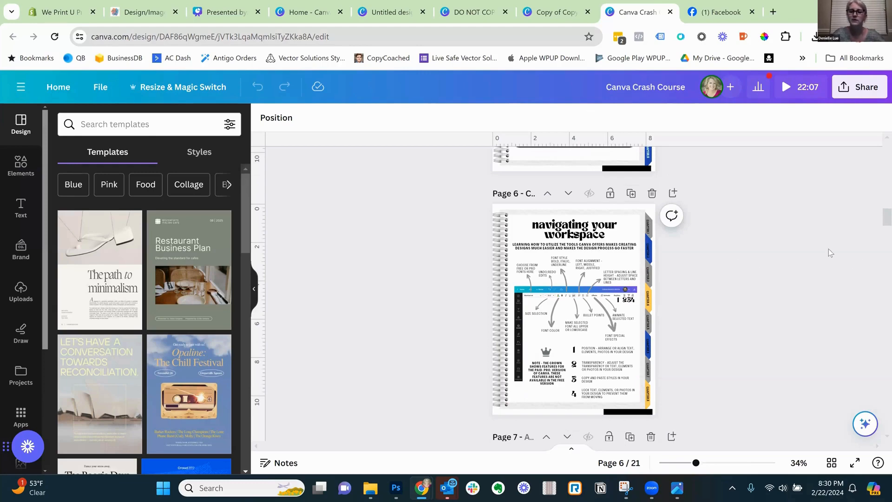
Review pages 7 to 12 of the course on tools, uploading photos, photo grids, photo frames, editing tools, locking elements and the position tool
scroll(879, 238, down, 5)
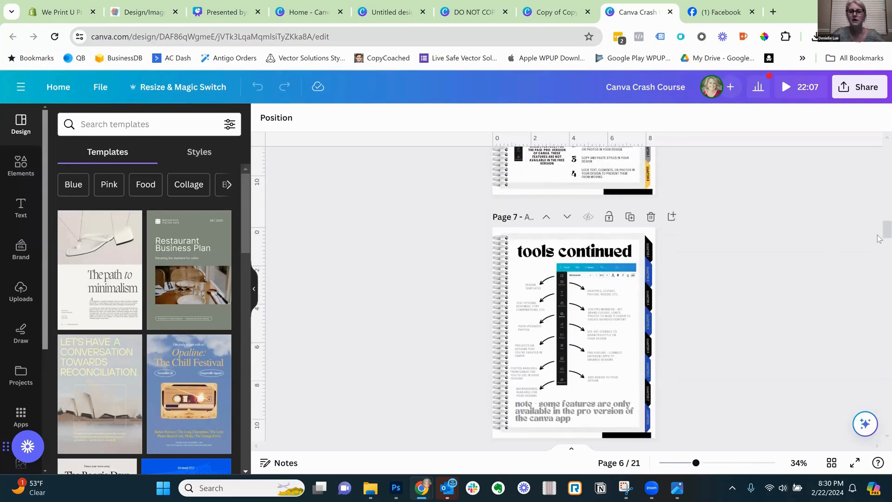
scroll(879, 238, down, 1)
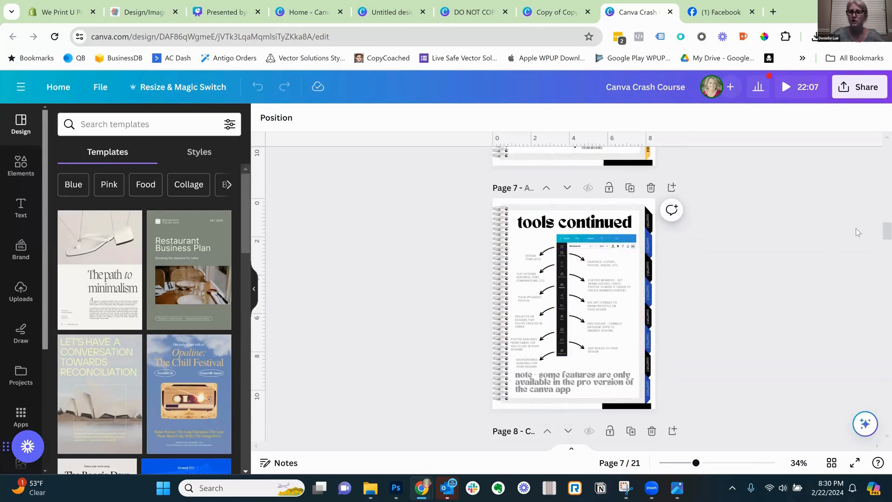
scroll(879, 238, down, 4)
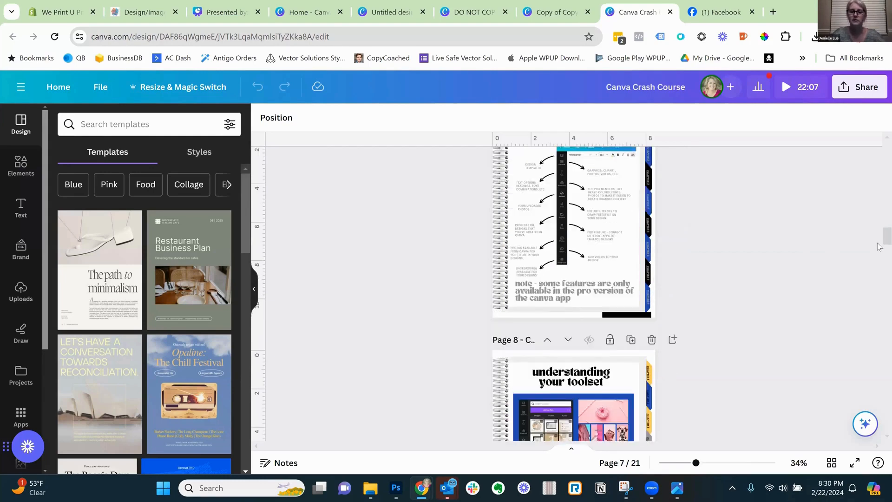
scroll(879, 247, down, 2)
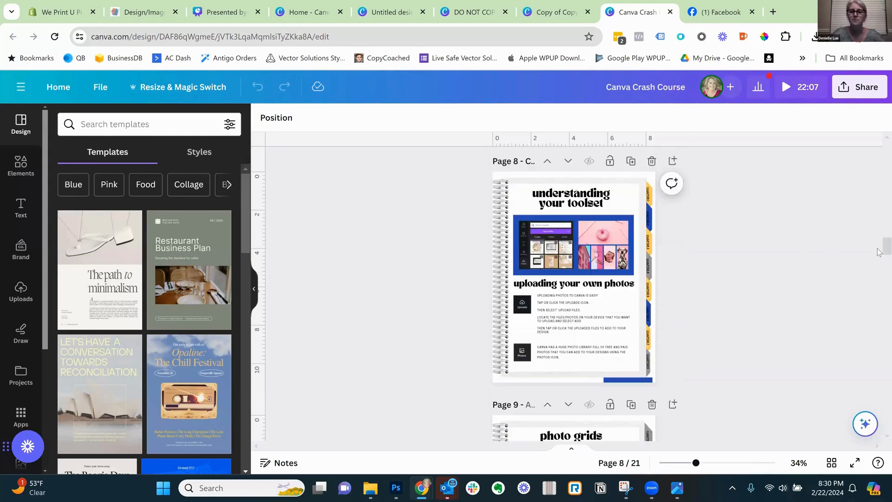
scroll(879, 253, down, 4)
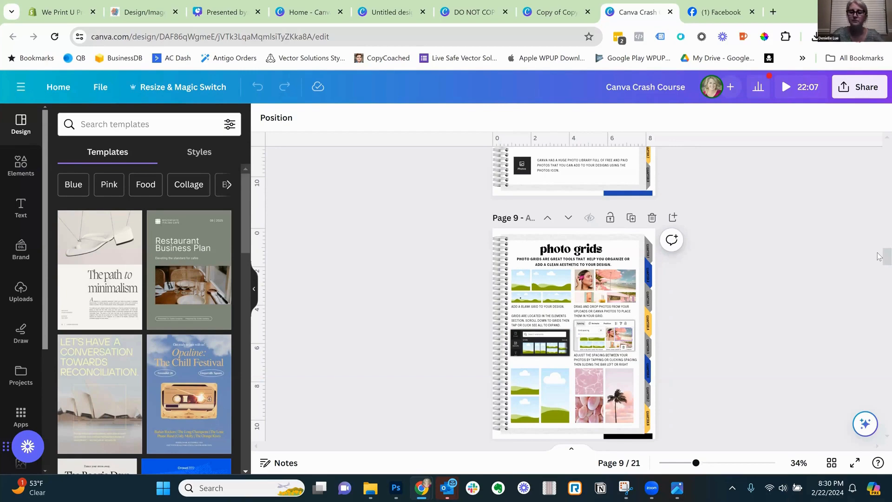
scroll(878, 269, down, 5)
scroll(879, 271, down, 4)
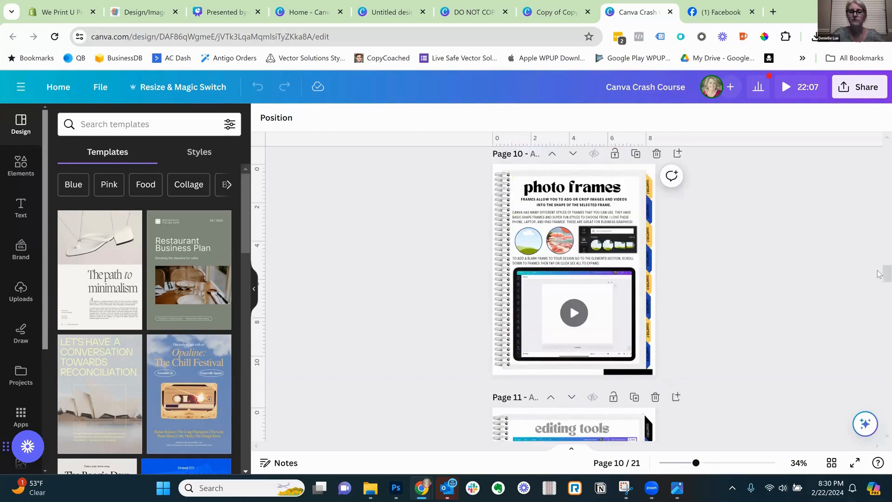
scroll(879, 279, down, 3)
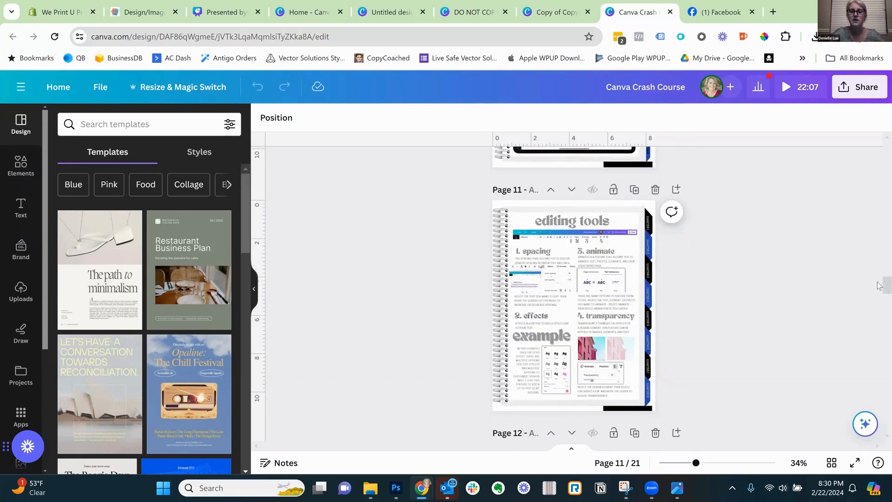
scroll(878, 291, down, 3)
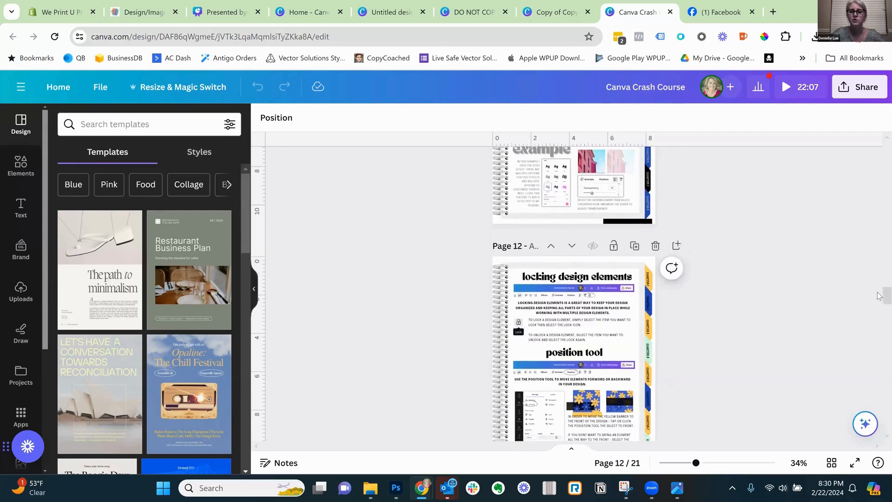
scroll(879, 296, down, 3)
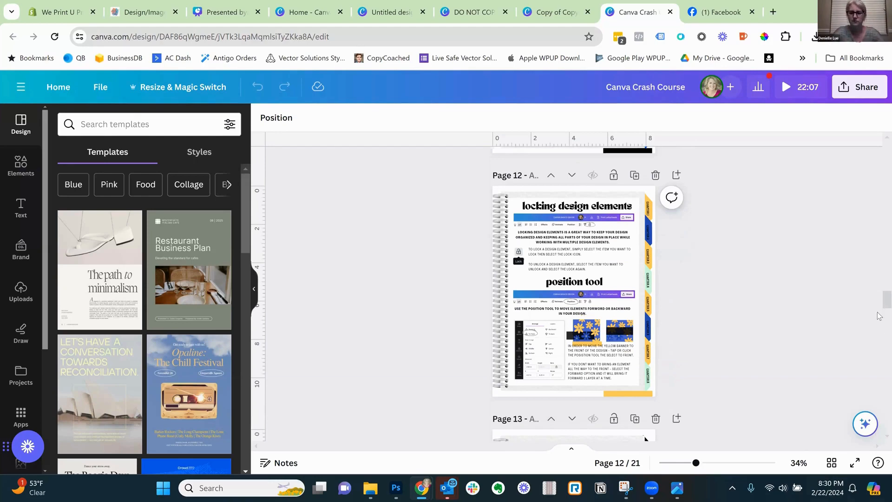
Review the rest of the course from font pairing, project sharing and Stan Store products to the PLR disclosure on page 21
scroll(880, 316, down, 5)
scroll(880, 320, down, 7)
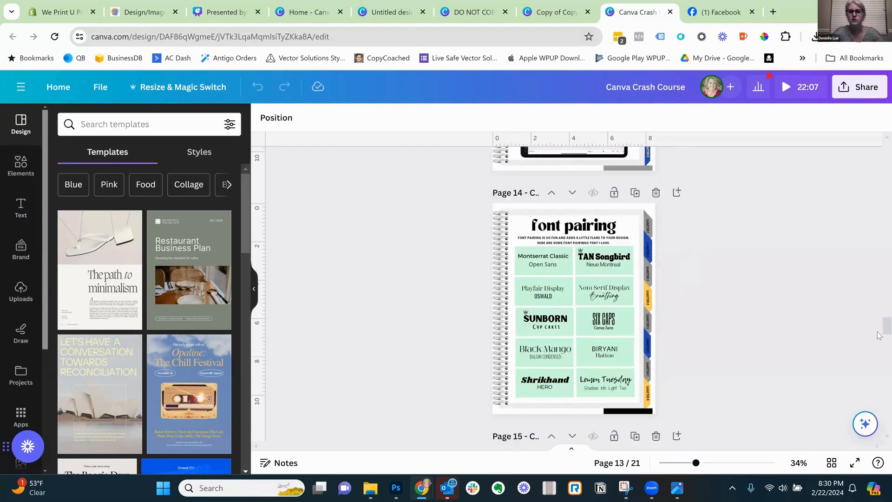
scroll(879, 341, down, 3)
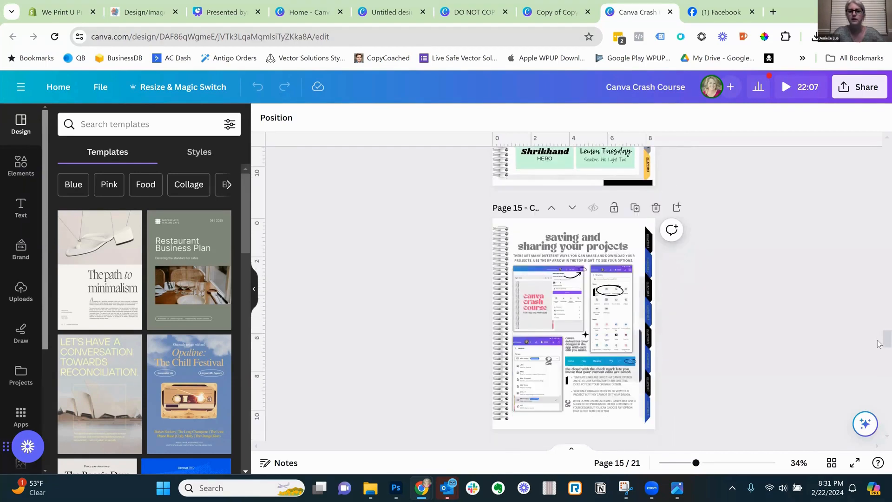
scroll(879, 356, down, 2)
scroll(879, 367, down, 8)
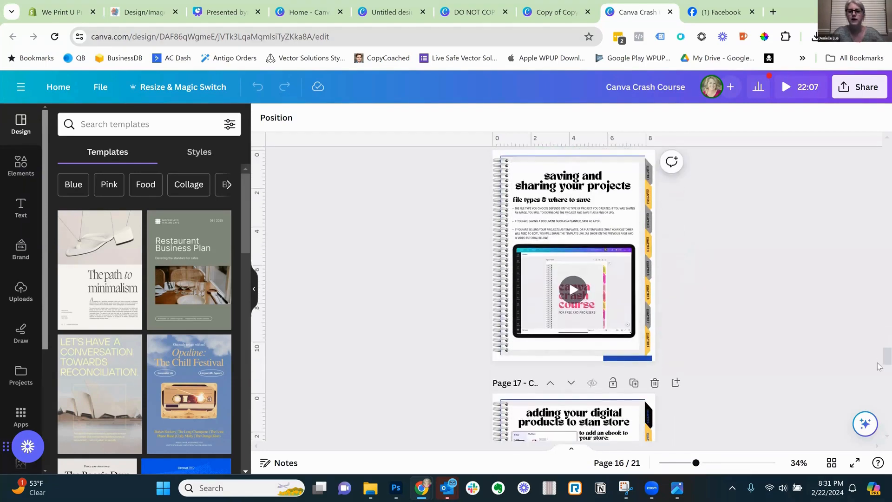
scroll(879, 378, down, 5)
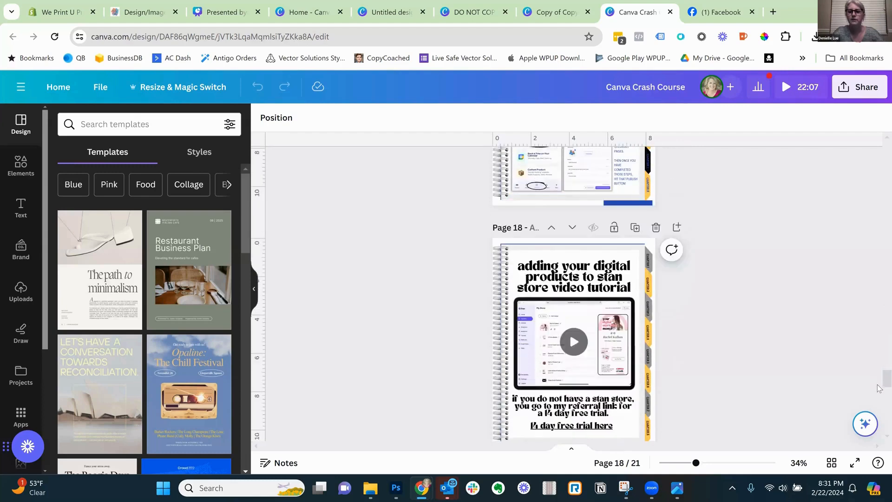
scroll(879, 392, down, 6)
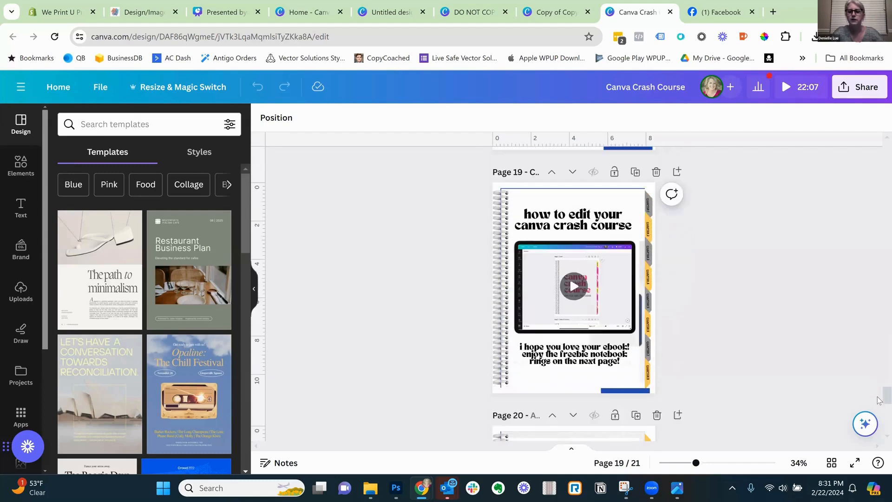
scroll(879, 409, down, 7)
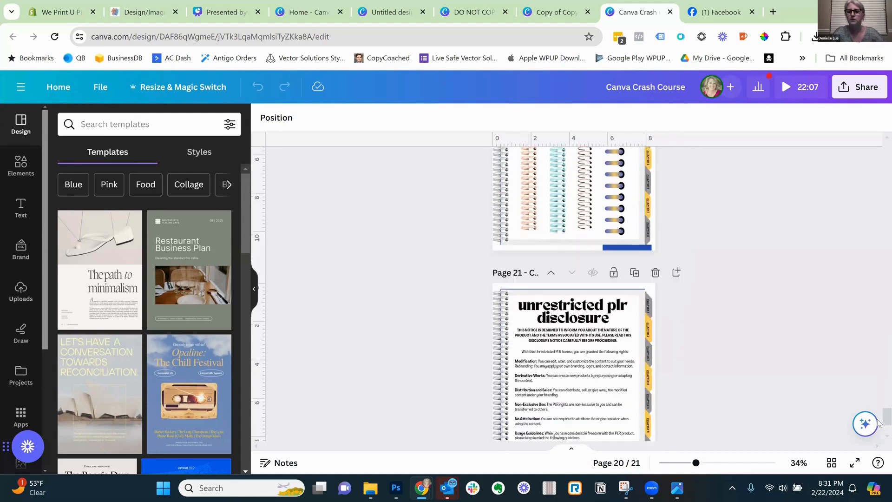
scroll(878, 436, down, 2)
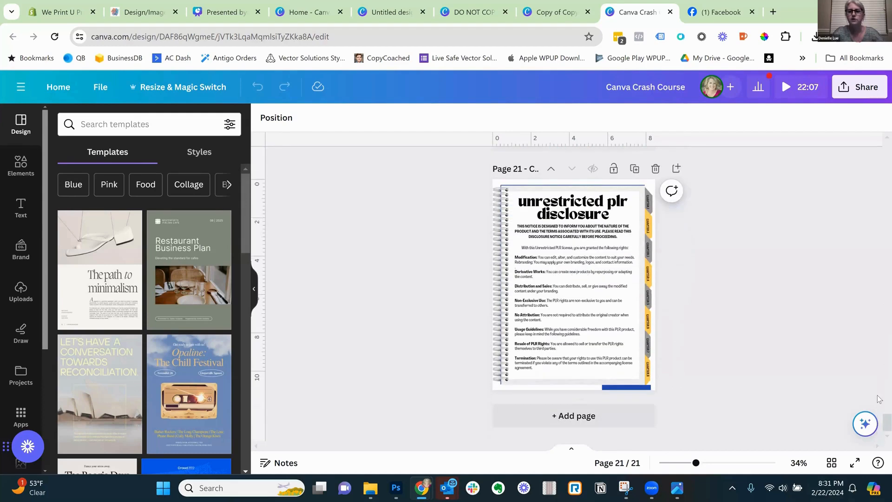
scroll(880, 395, up, 8)
drag(878, 268, 878, 172)
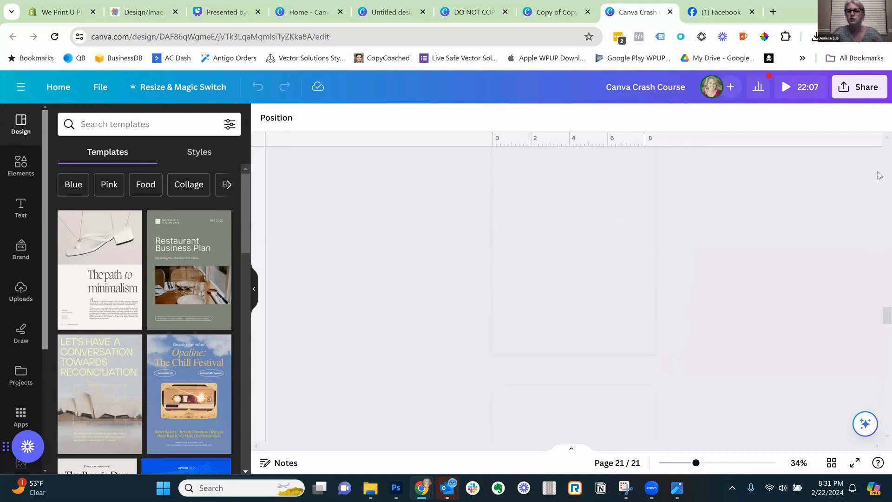
Switch to the We Print U Press website, go to its home page, and view the Canva Crash Course Download product page
click(137, 14)
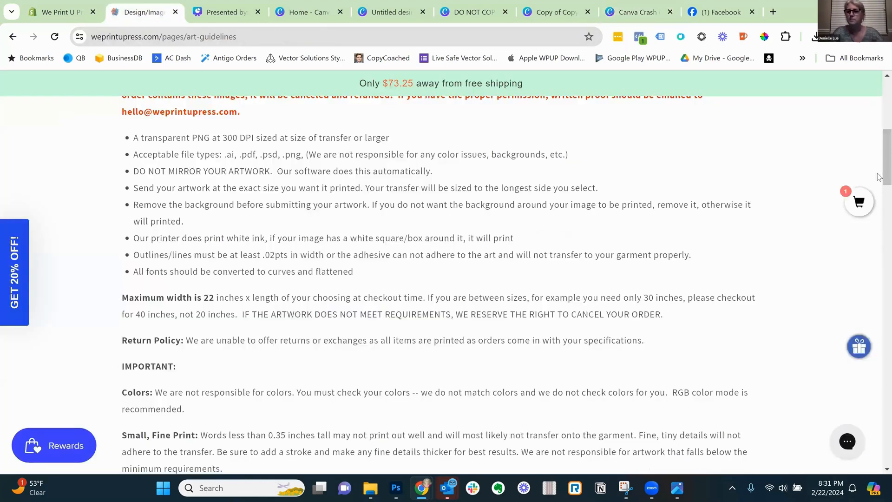
click(879, 79)
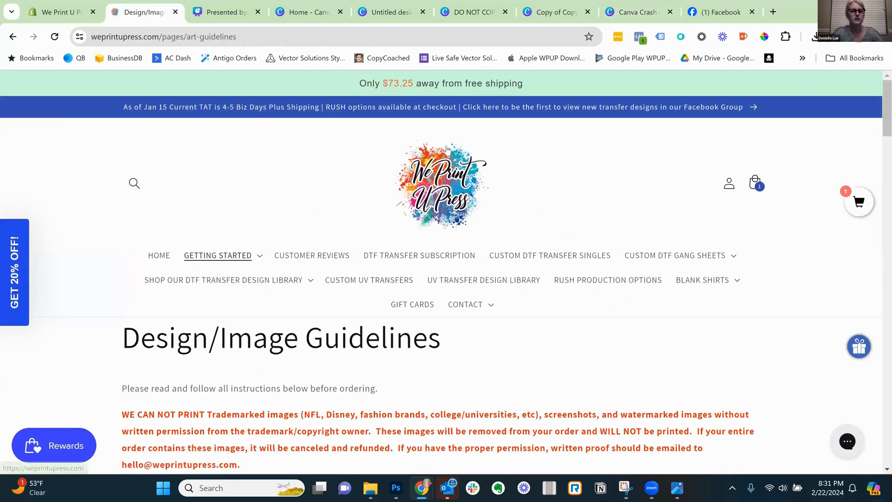
click(160, 259)
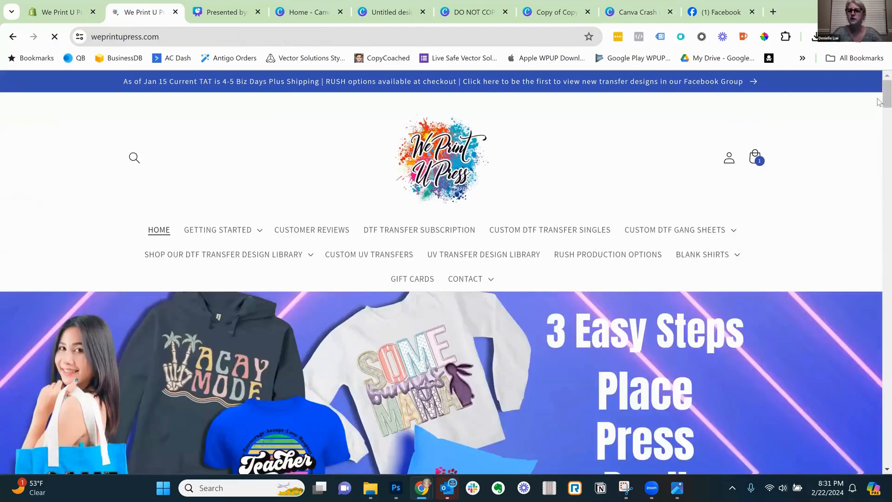
mouse_move(879, 96)
mouse_down()
mouse_move(879, 108)
mouse_move(878, 99)
mouse_up()
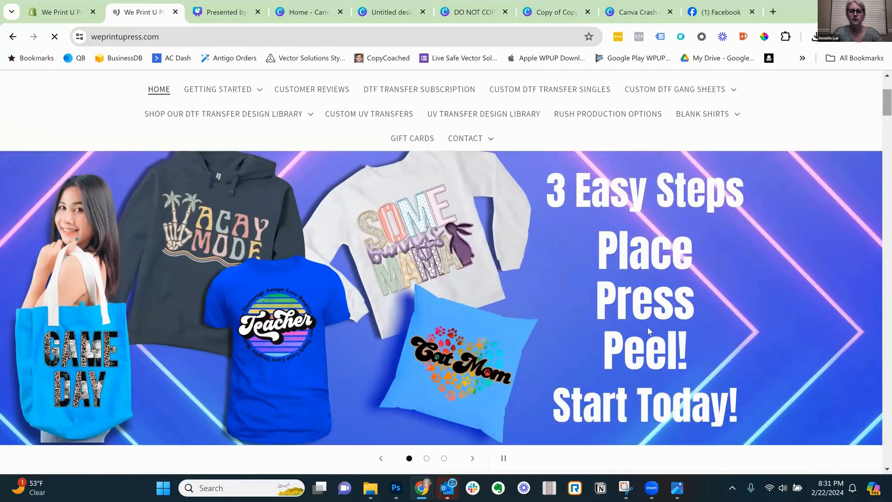
click(472, 459)
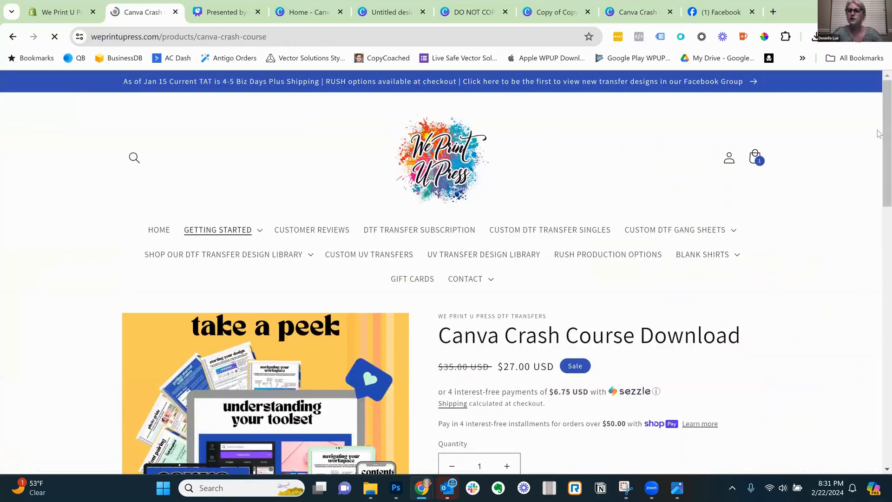
scroll(878, 165, down, 2)
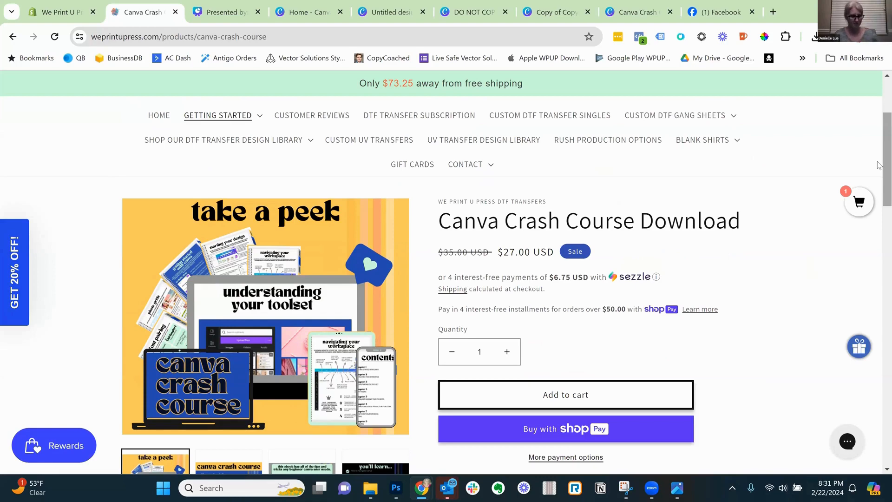
Return to the training presentation and show slide 6, the closing "Thank you for watching!!" slide
click(467, 16)
click(556, 13)
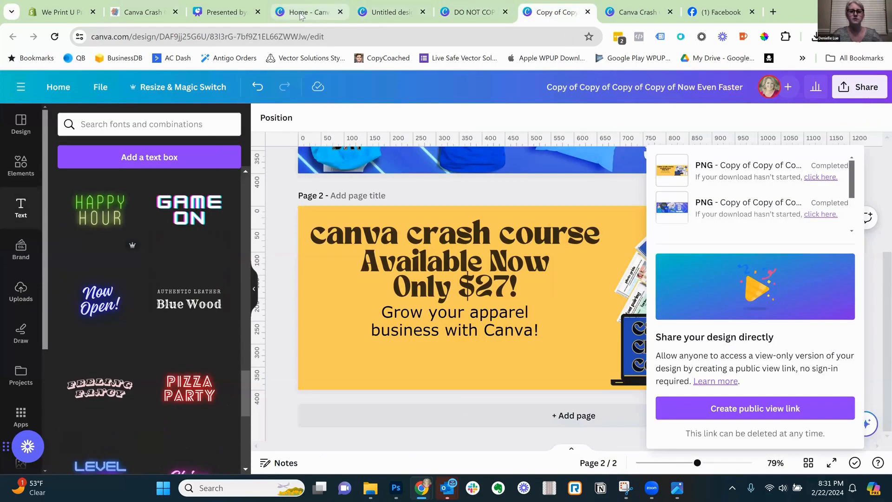
click(301, 16)
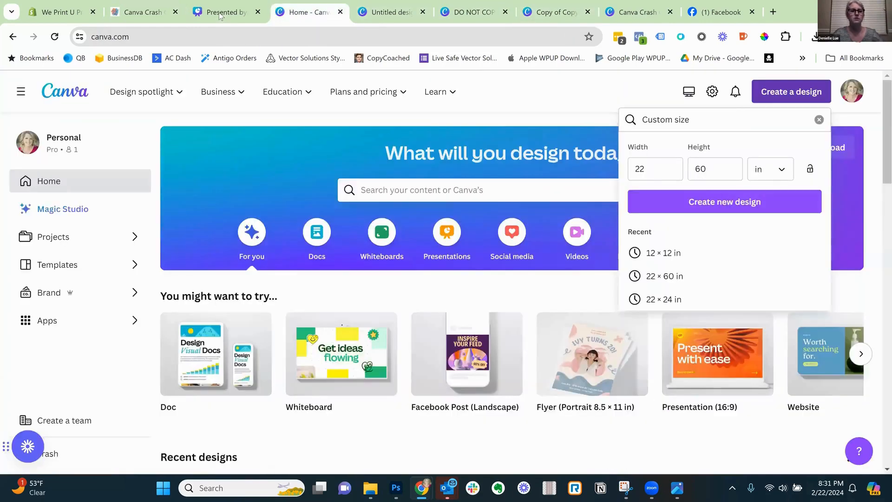
click(223, 12)
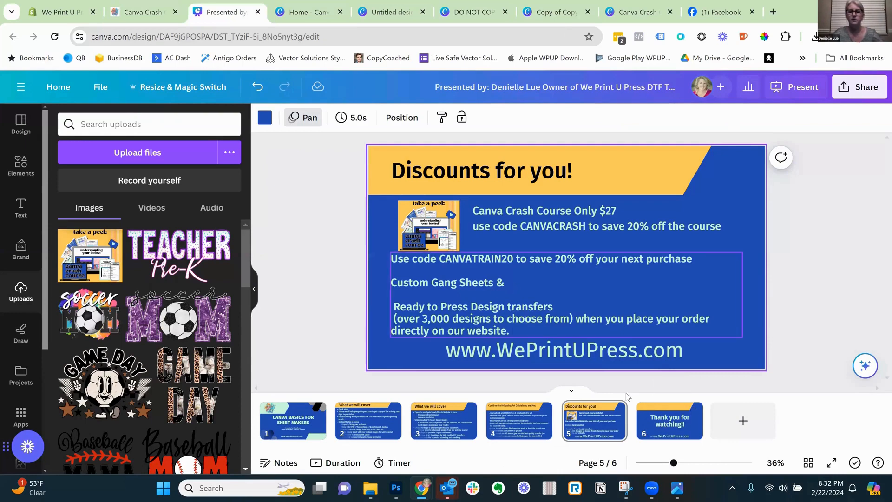
click(671, 416)
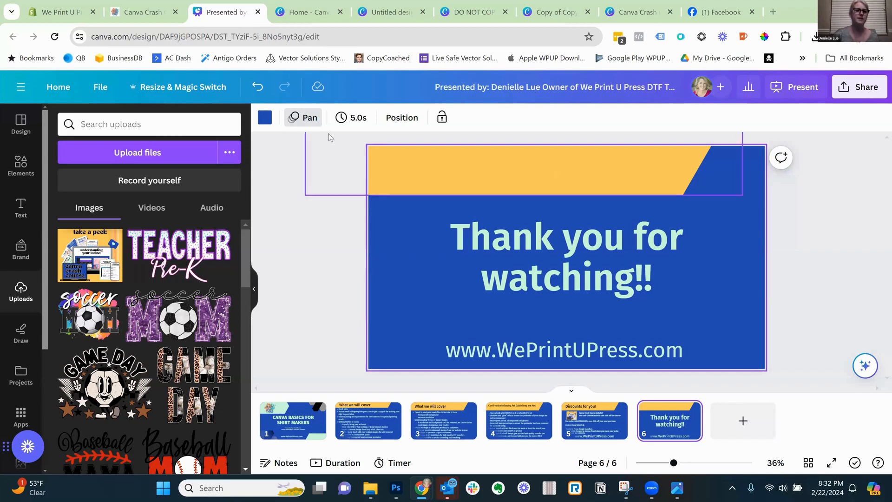
Open the Submit Your Art Request page from the We Print U Press website's footer and examine the Artwork Submission Form
click(146, 18)
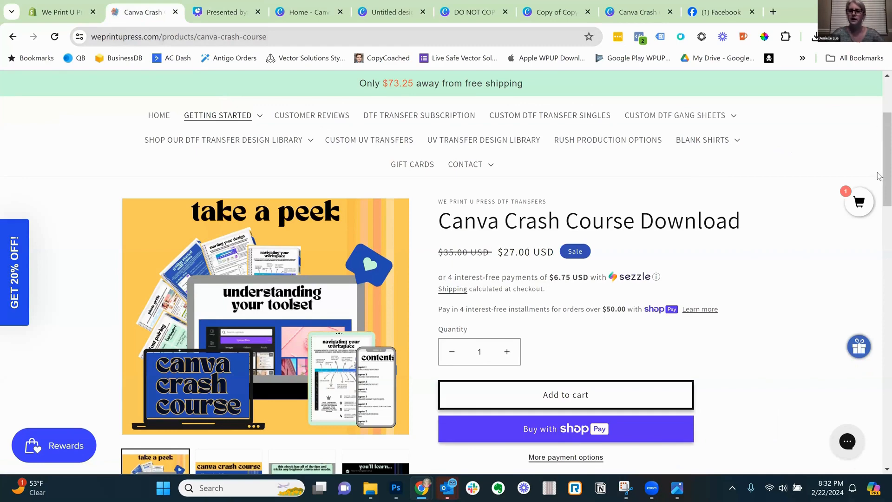
scroll(878, 191, down, 15)
scroll(879, 469, down, 5)
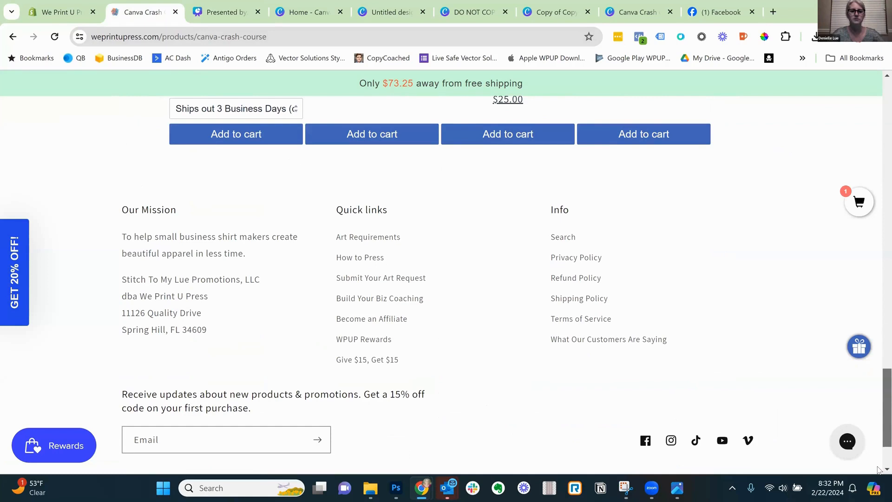
click(379, 281)
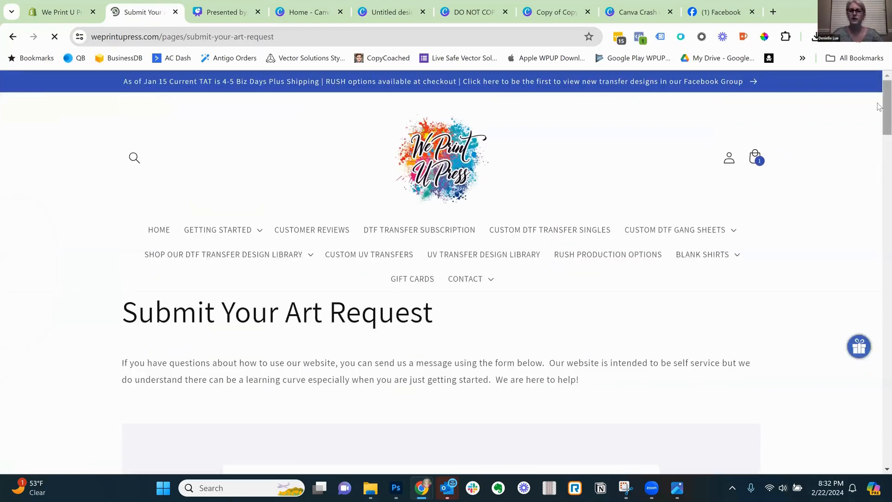
drag(880, 108, 879, 144)
scroll(879, 145, down, 1)
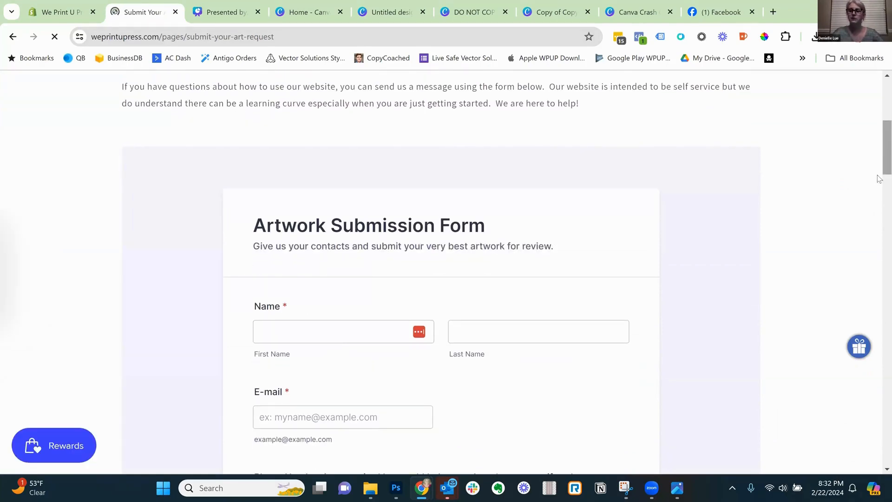
scroll(880, 140, down, 5)
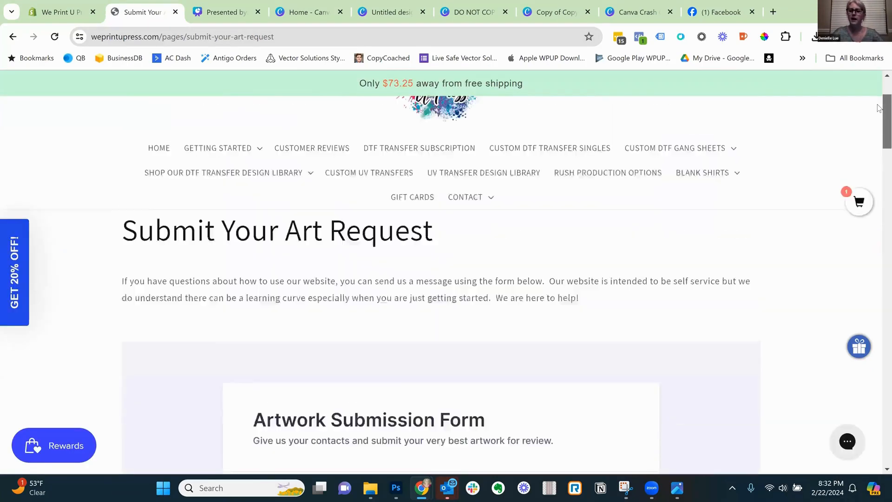